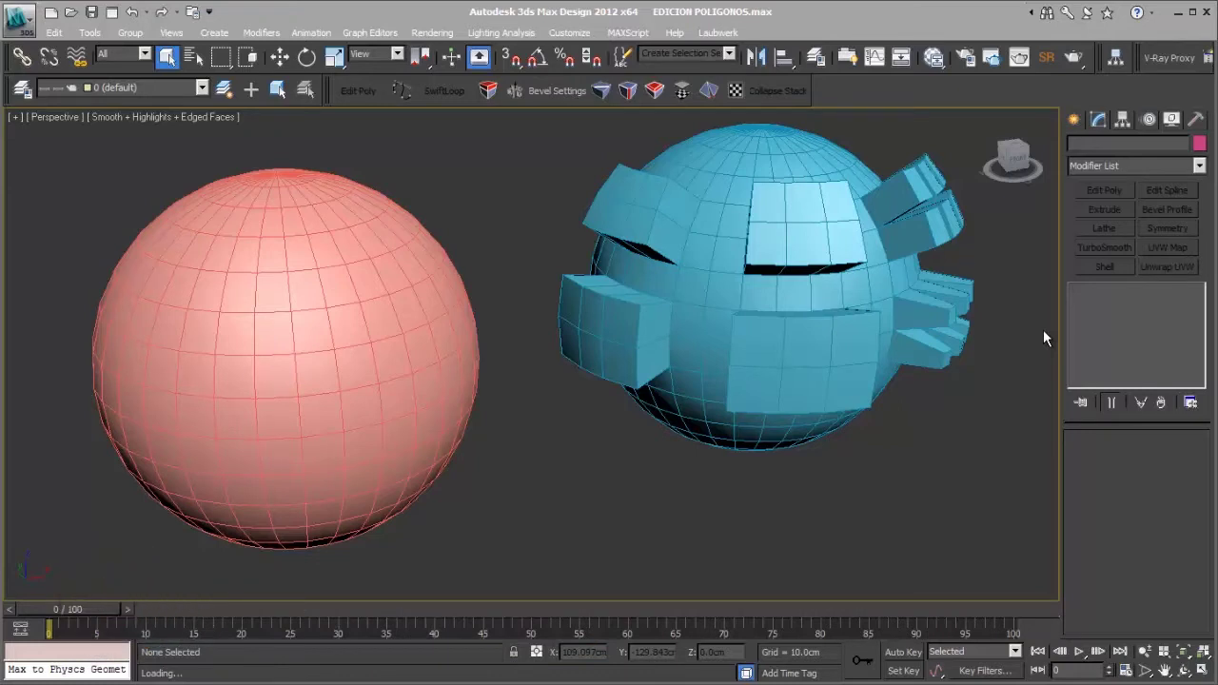
click(433, 323)
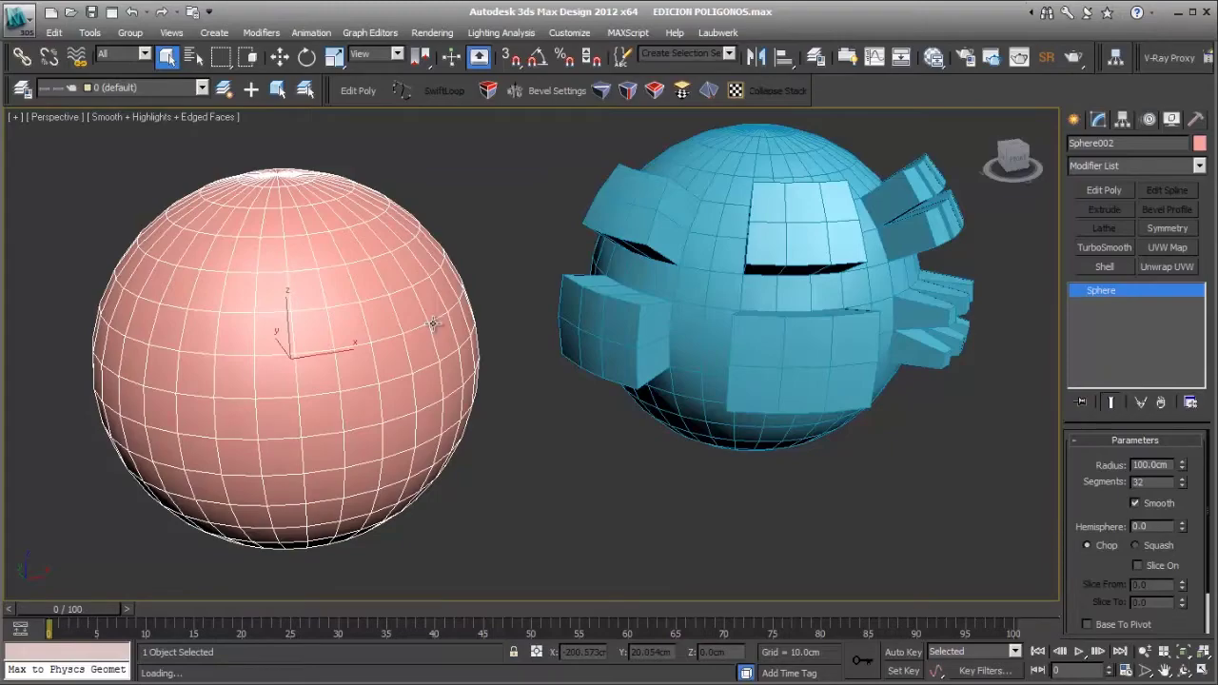
click(815, 250)
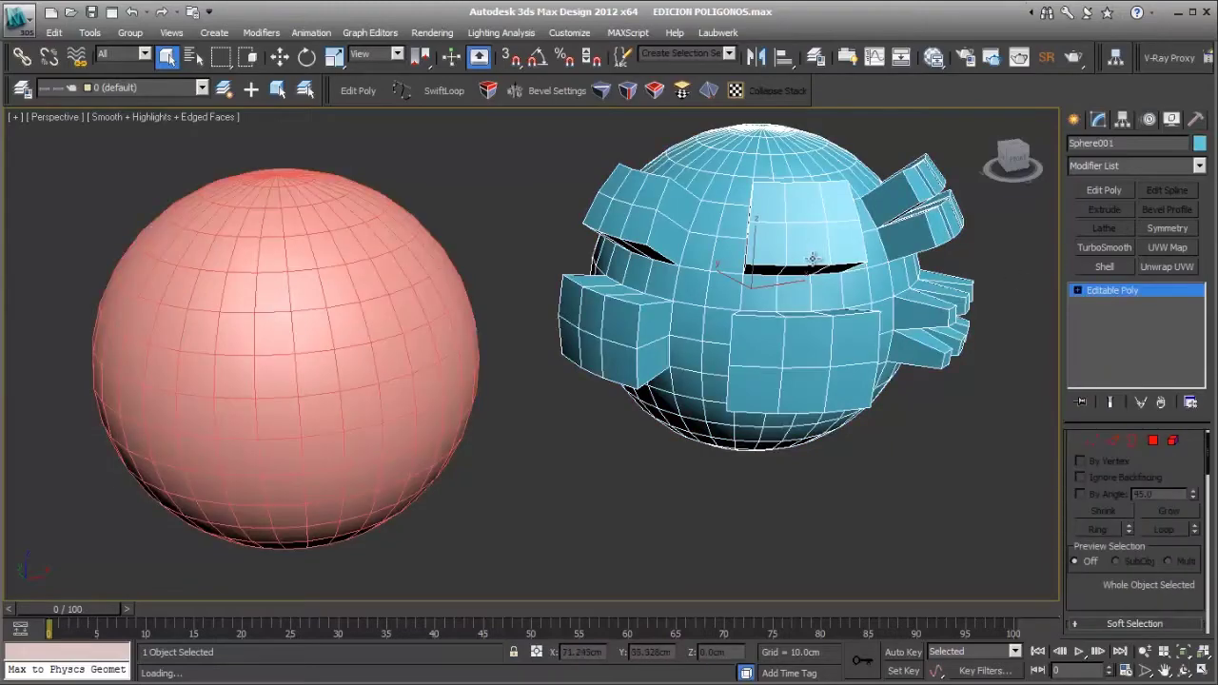
alt+middle_drag(812, 259, 737, 288)
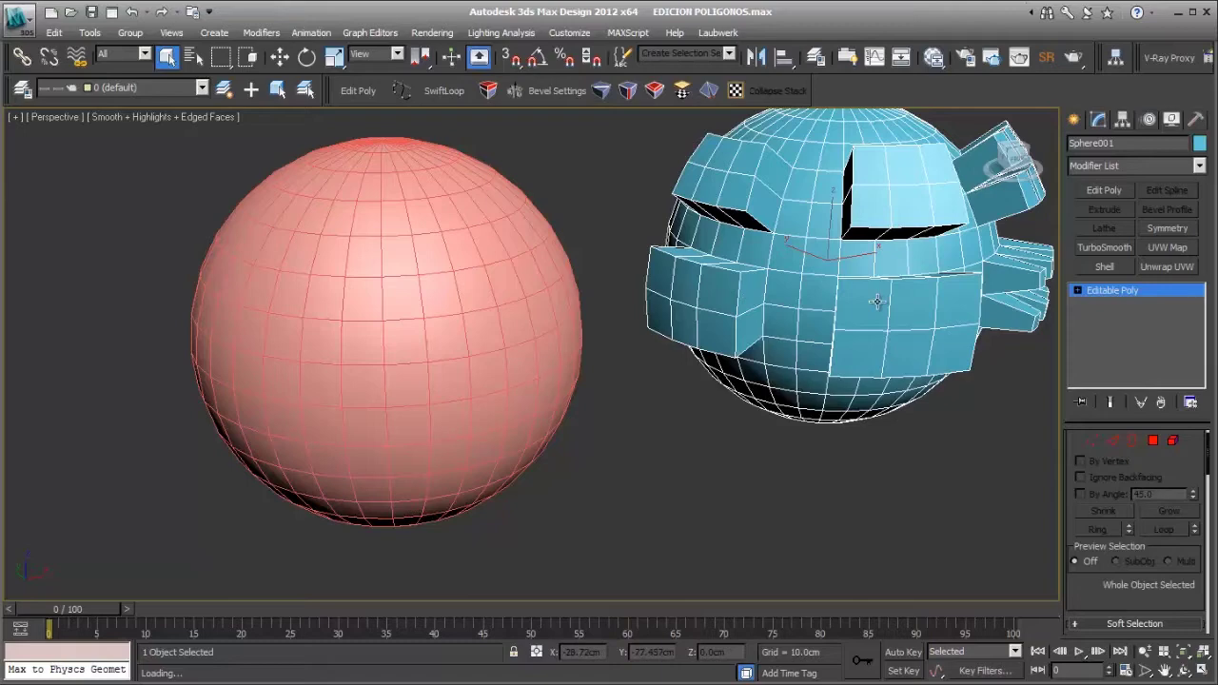
Step: Change the plain pink sphere's object colour to olive yellow from the 3ds Max palette and deselect it
click(467, 292)
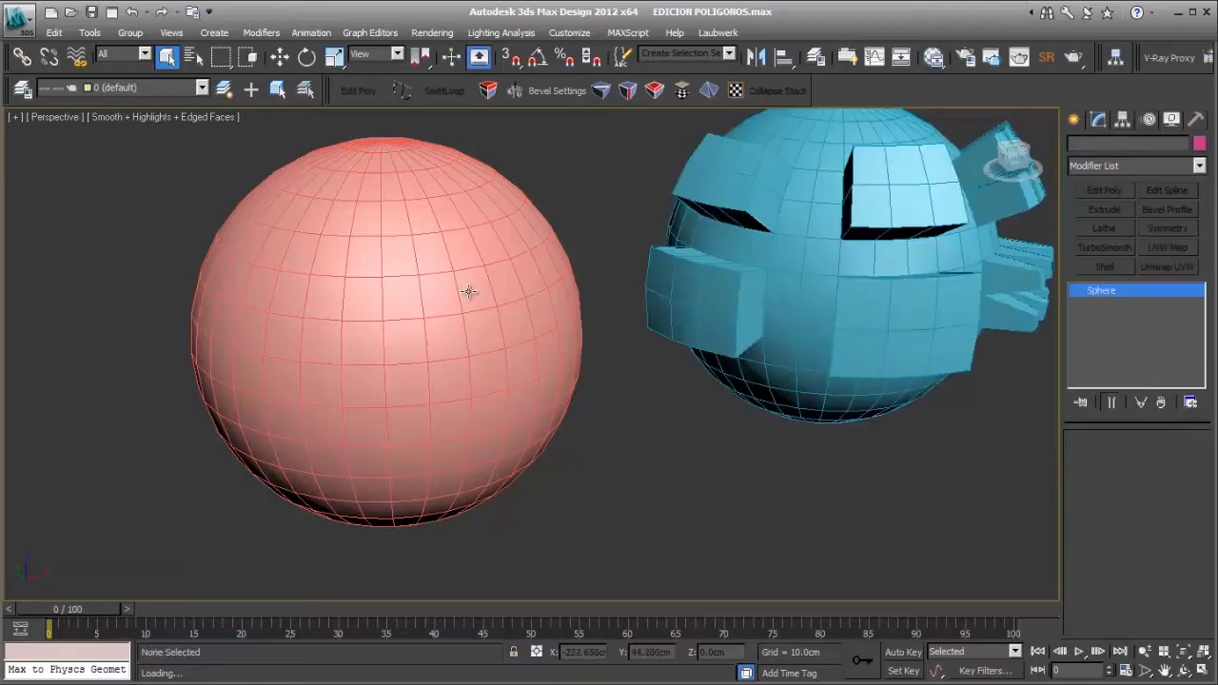
click(1200, 143)
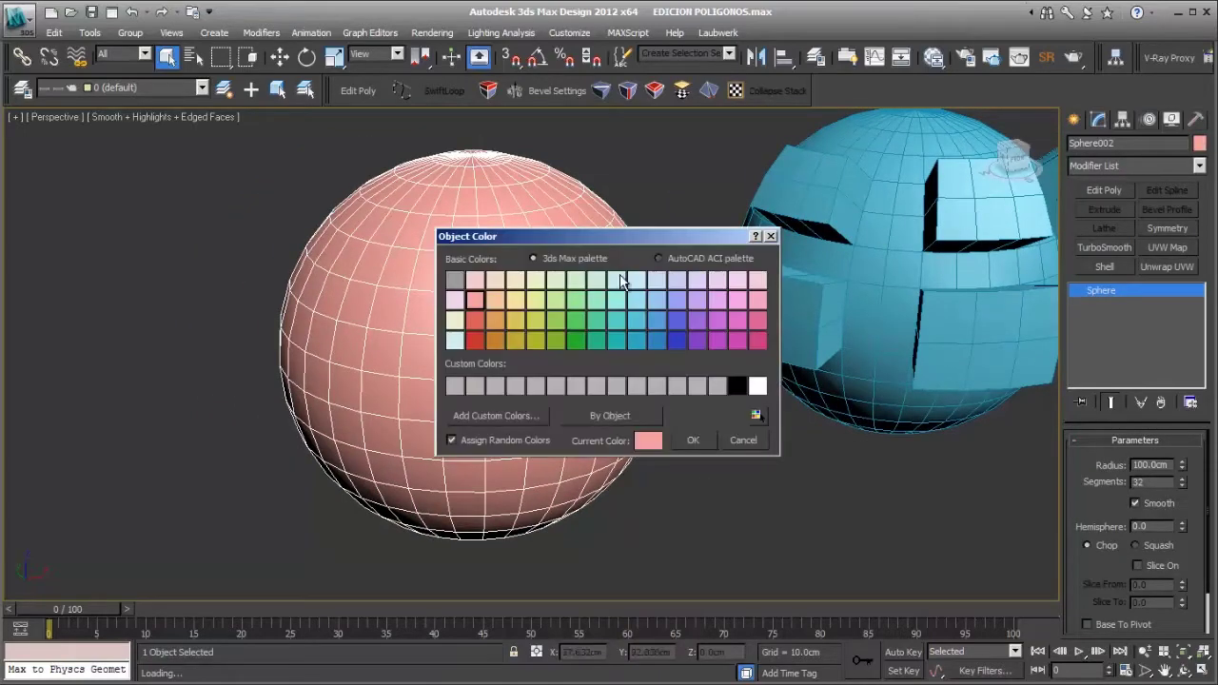
click(535, 320)
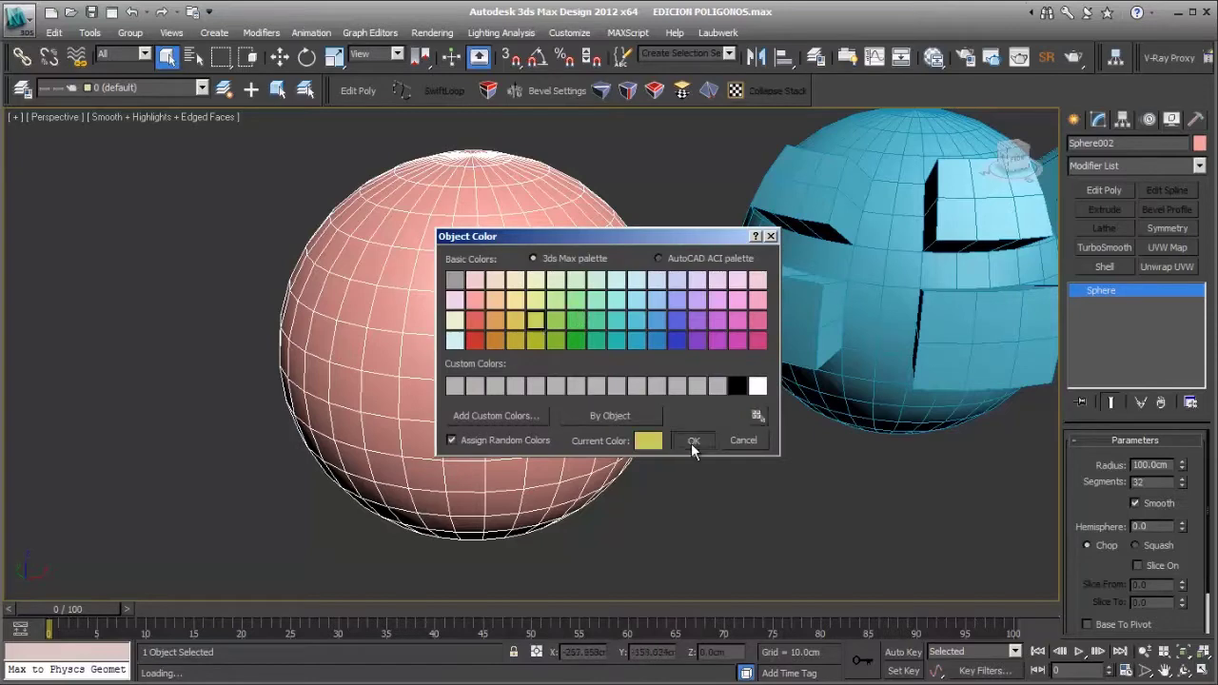
click(693, 439)
click(699, 449)
click(557, 356)
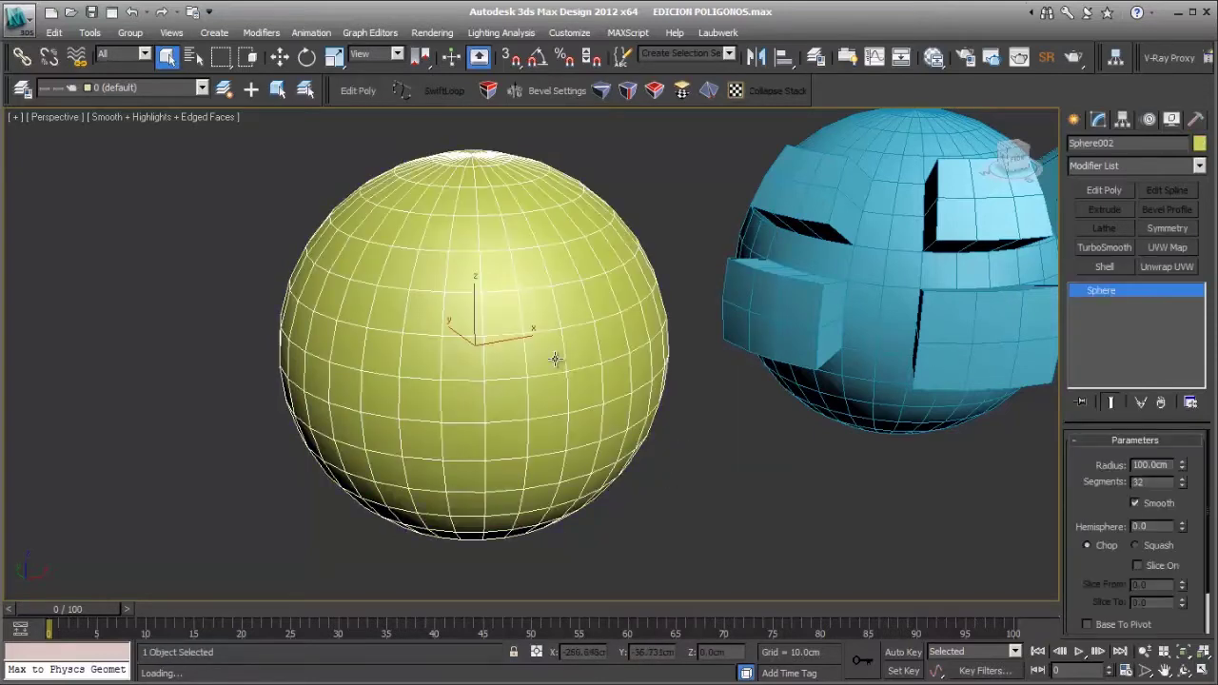
click(669, 388)
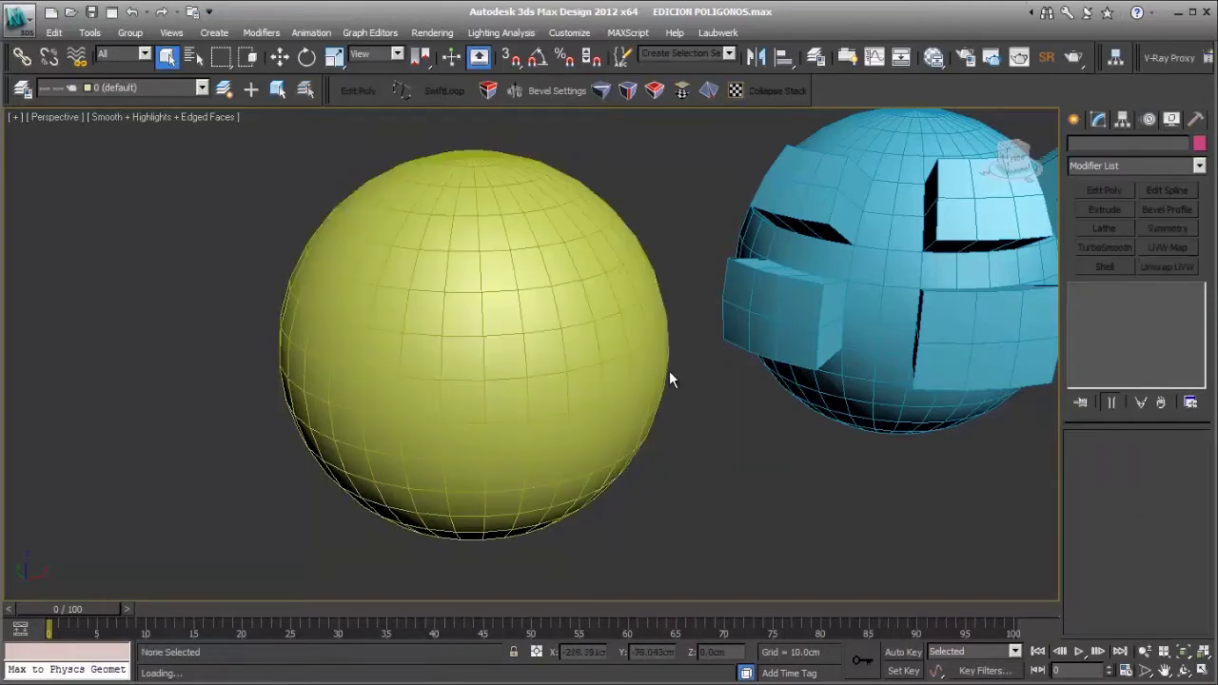
Step: Add an Edit Poly modifier to the yellow sphere and switch to polygon-level editing
click(566, 356)
click(1203, 167)
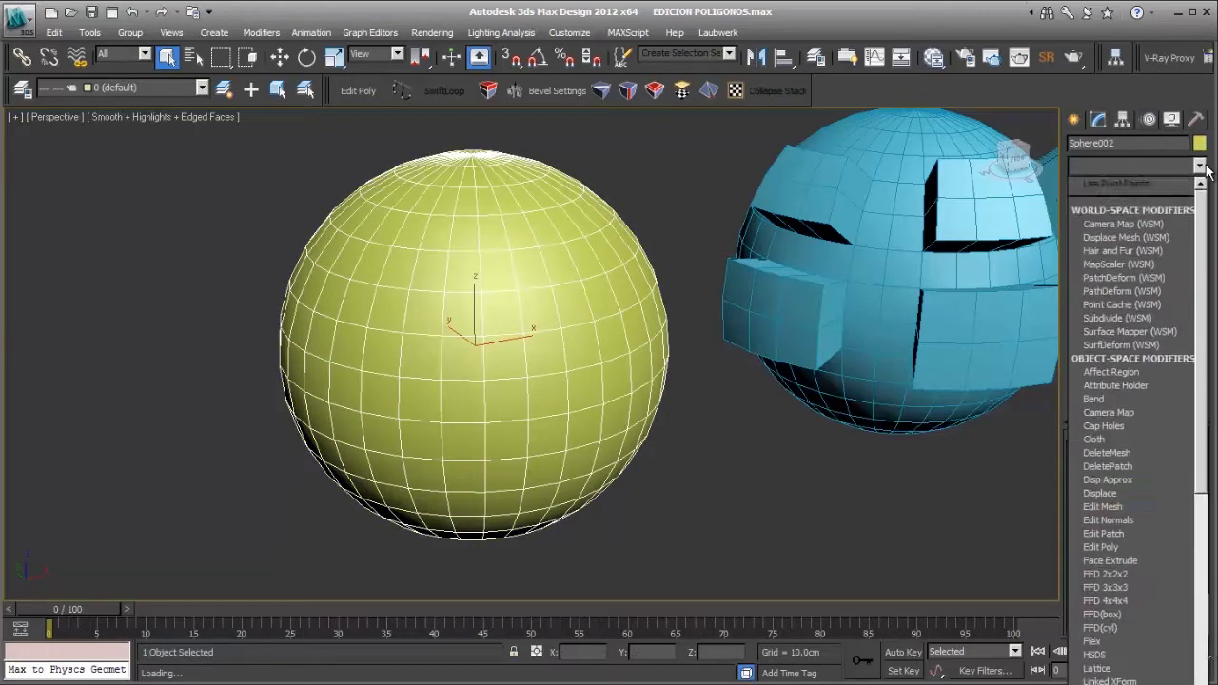
click(1158, 220)
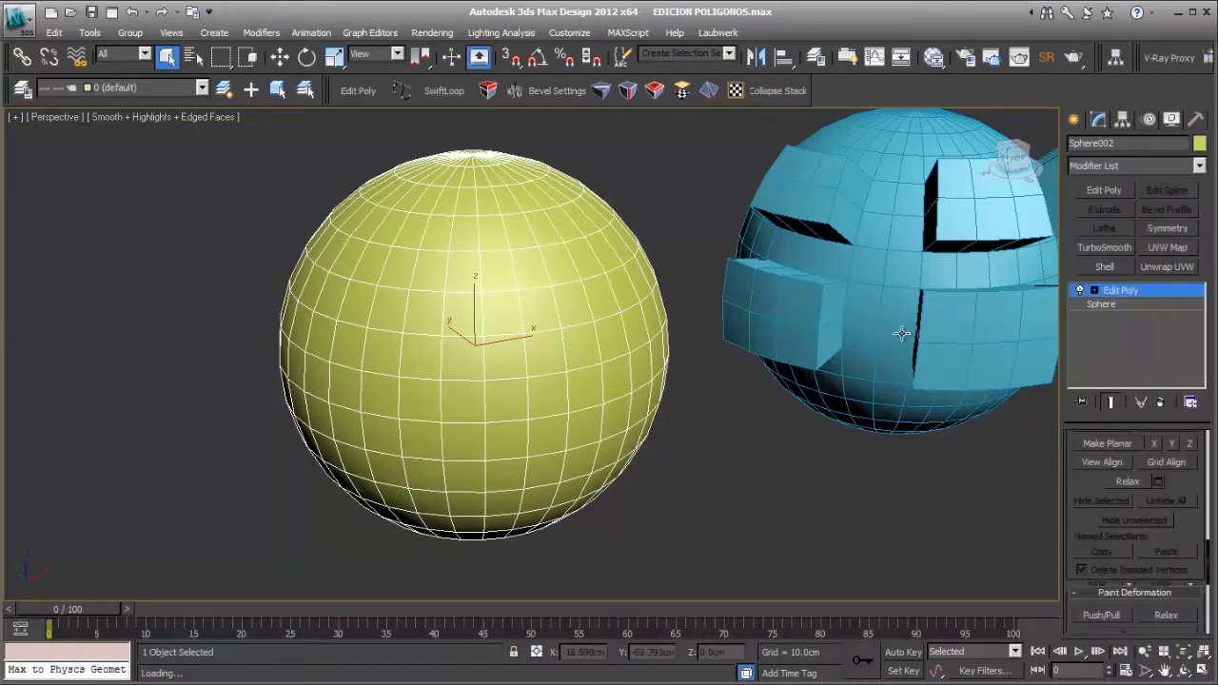
scroll(1072, 483, up, 5)
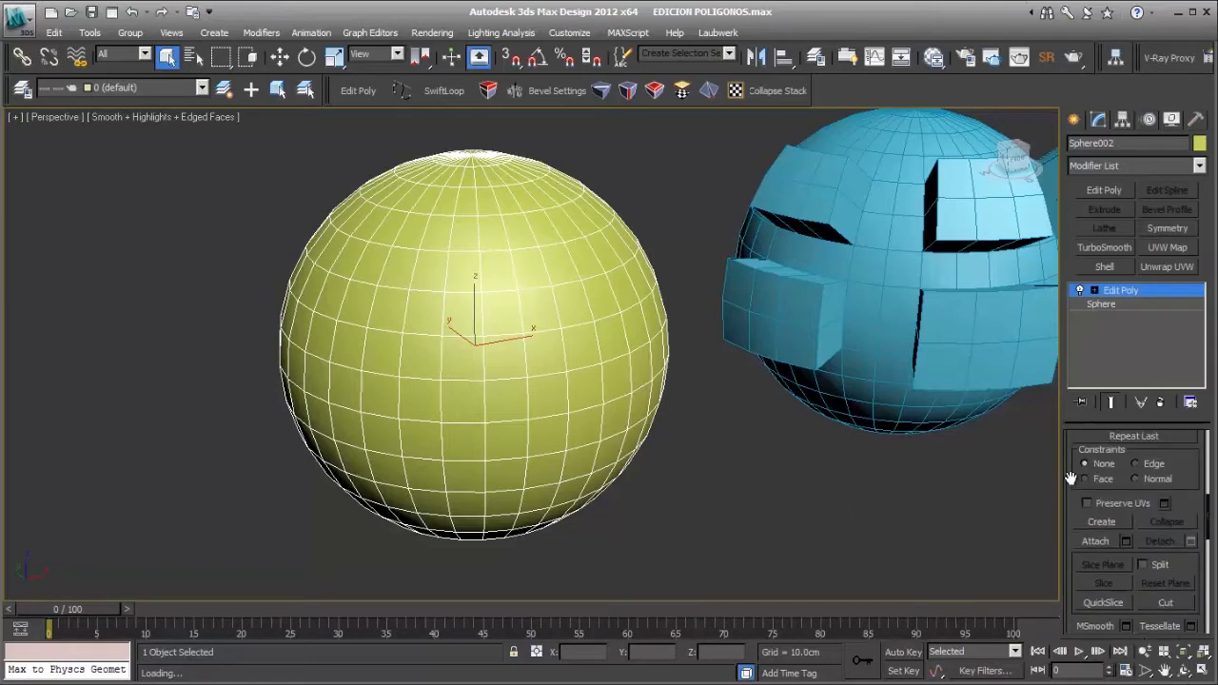
click(1153, 476)
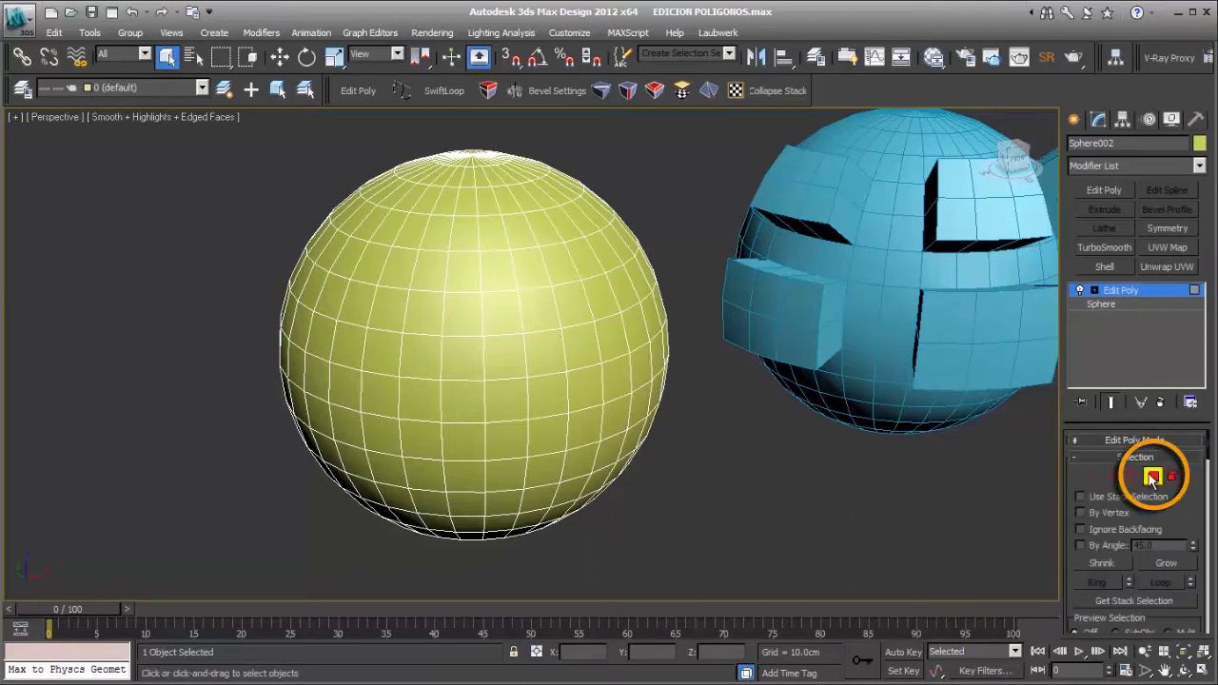
Step: Try selecting single polygons one after another on the front of the yellow sphere
click(521, 369)
click(552, 362)
click(550, 326)
click(512, 326)
click(515, 362)
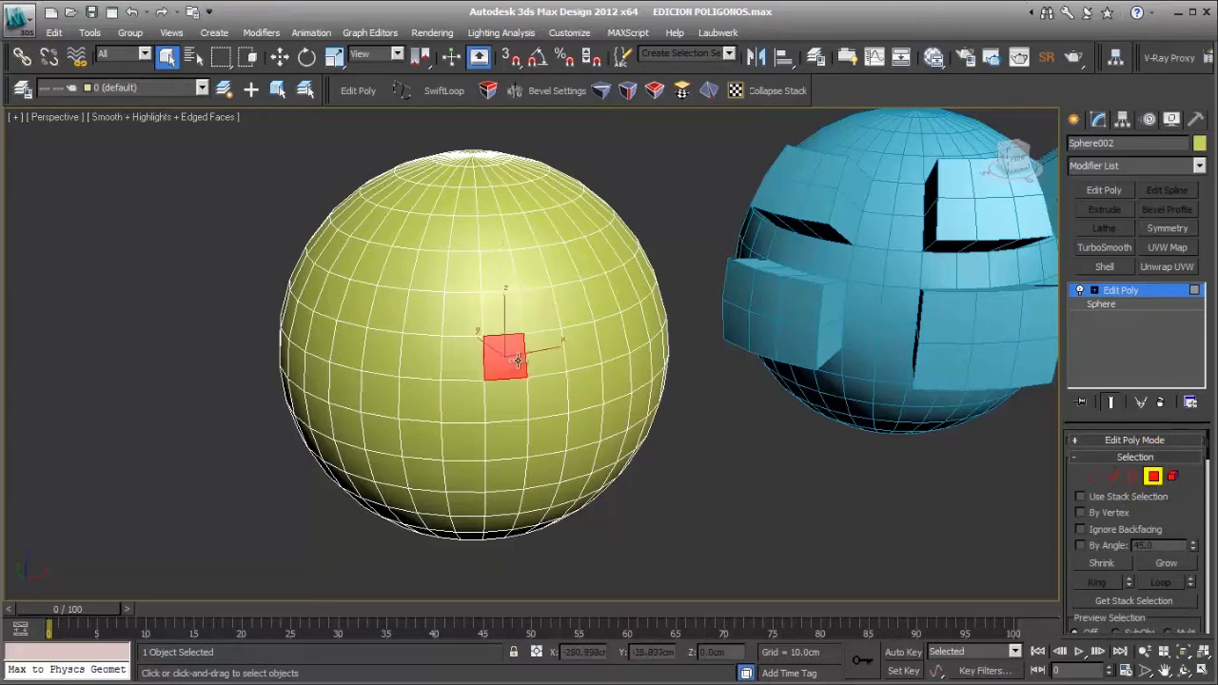
Step: Extend the selection to a three-by-three block of polygons and clear the whole selection
ctrl+click(559, 363)
ctrl+click(584, 352)
ctrl+click(577, 307)
ctrl+click(539, 306)
ctrl+click(502, 306)
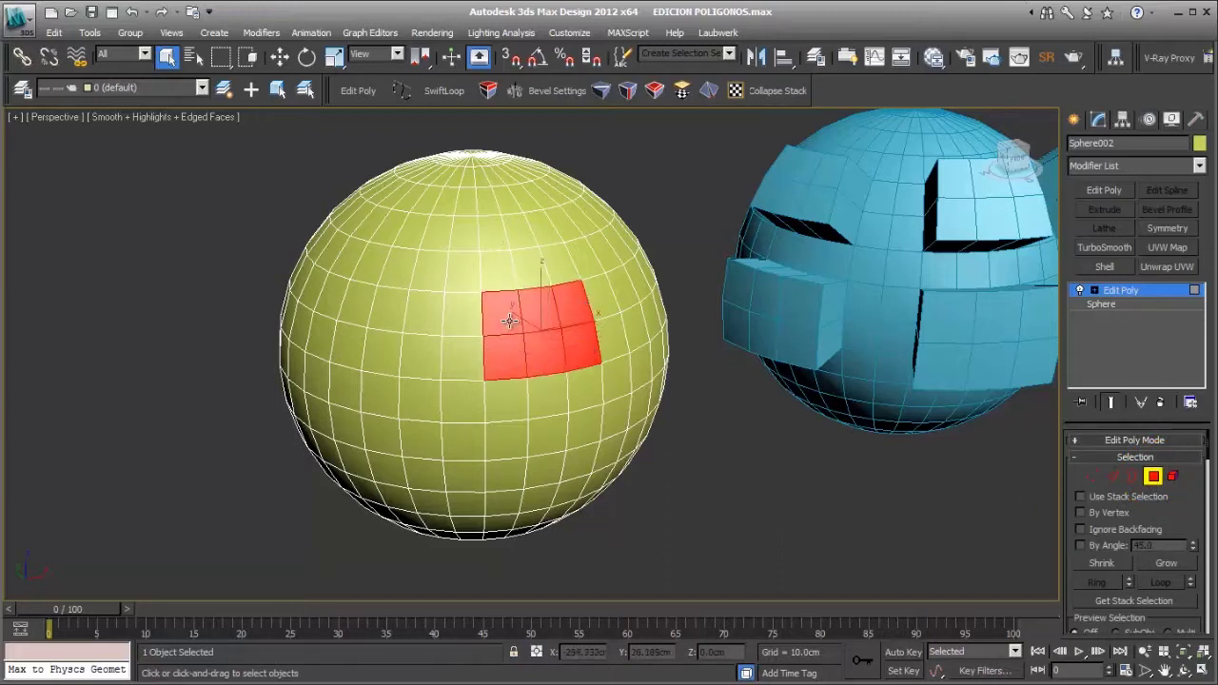
ctrl+click(509, 392)
ctrl+click(547, 395)
ctrl+click(586, 390)
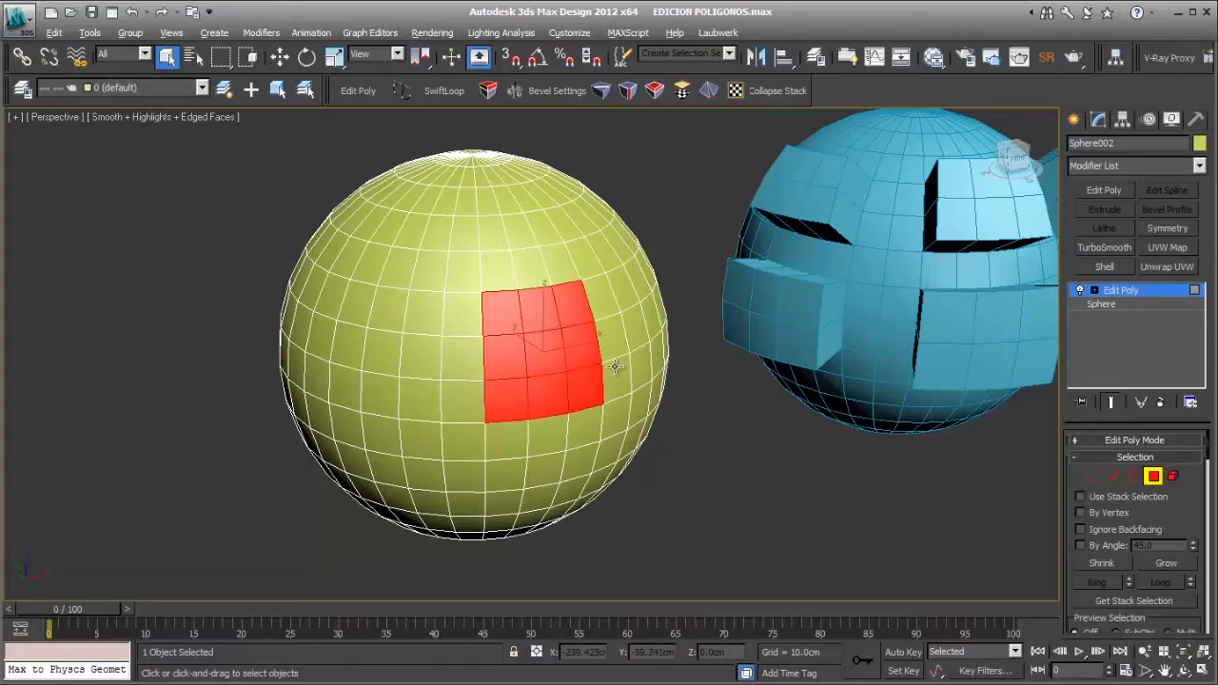
alt+middle_drag(616, 366, 609, 283)
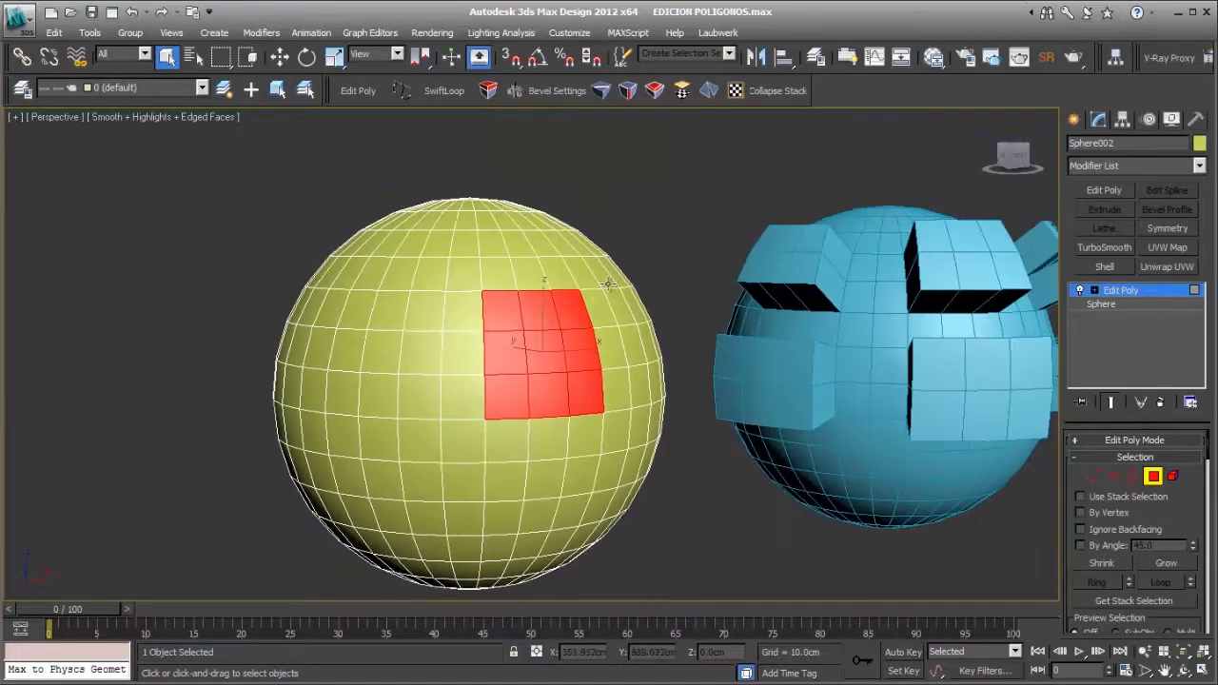
click(647, 217)
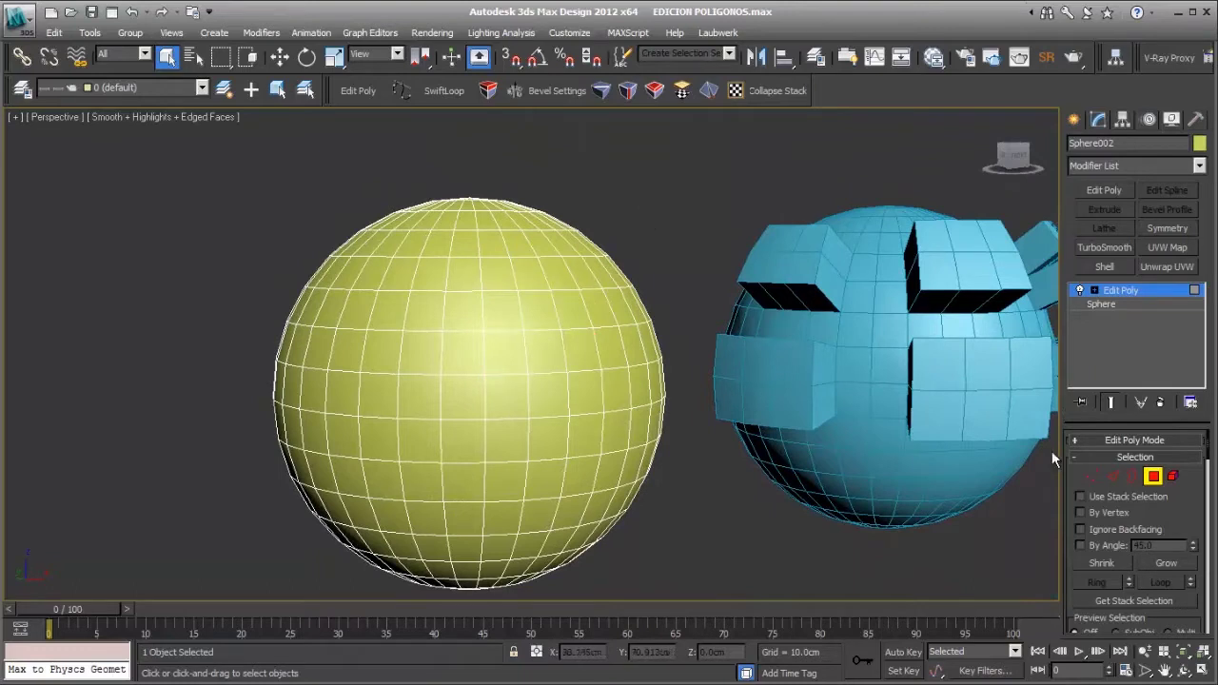
Step: Select a three-by-three block of adjoining polygons in the middle of the yellow sphere's front
scroll(1176, 422, down, 3)
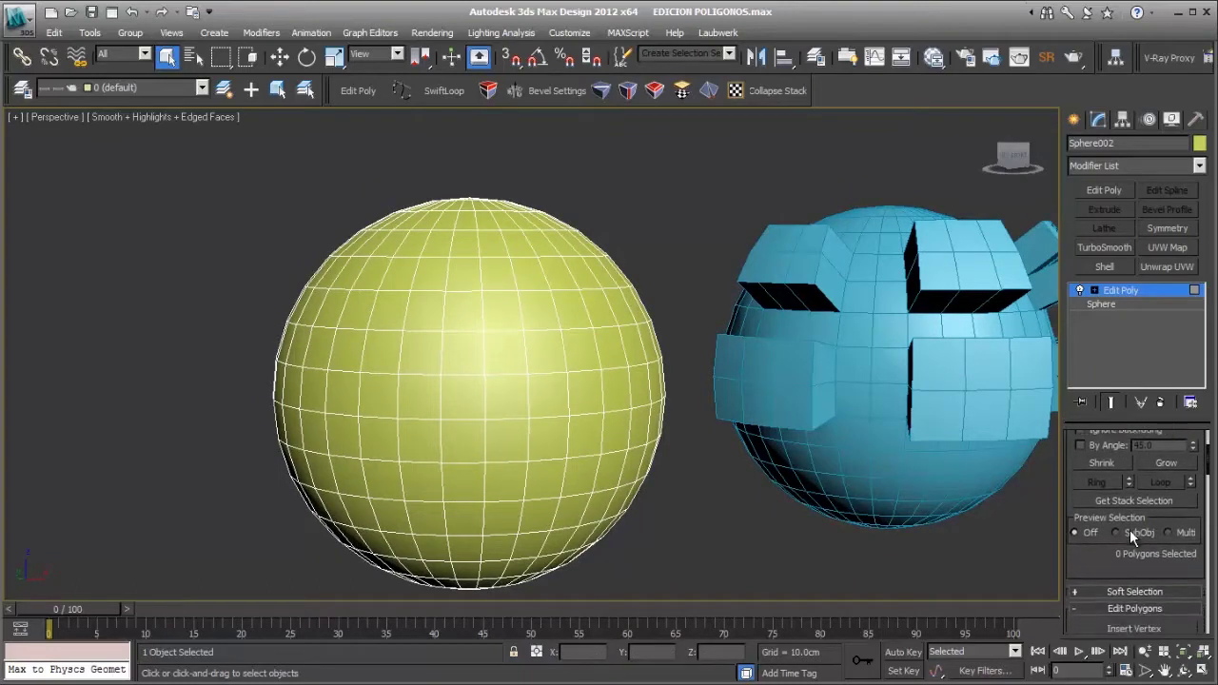
scroll(1129, 529, down, 5)
scroll(1130, 529, down, 2)
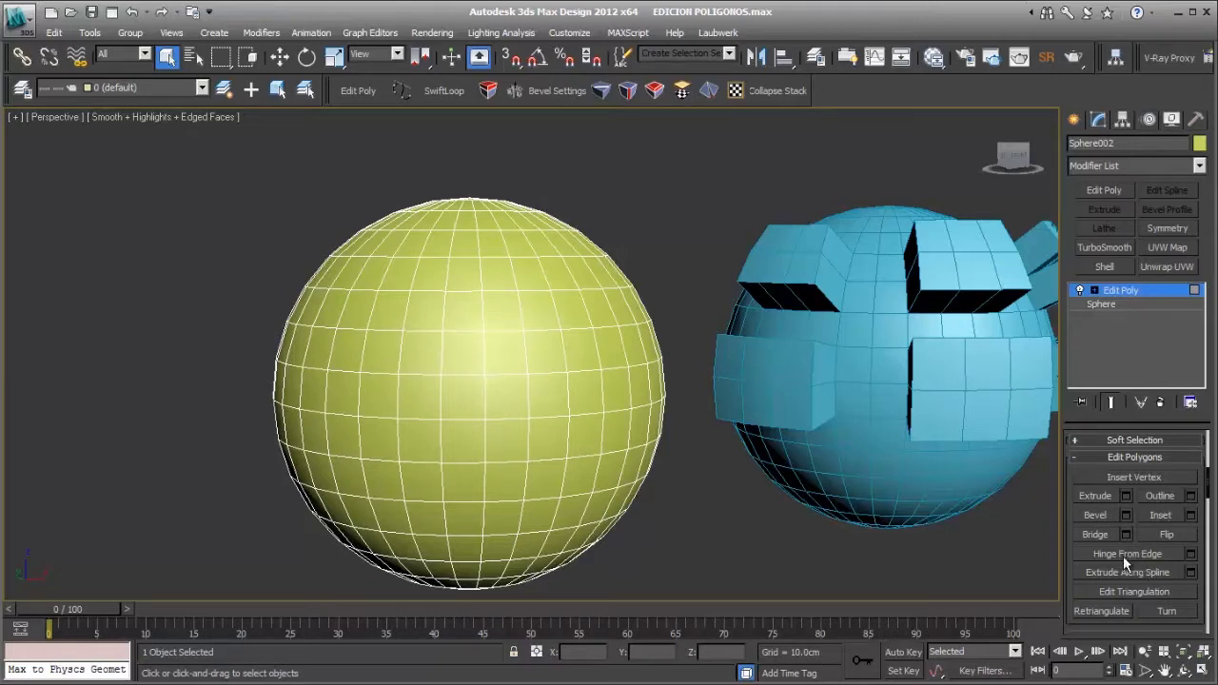
mouse_move(1069, 538)
mouse_down()
mouse_move(1077, 483)
mouse_move(1077, 569)
mouse_move(1080, 539)
mouse_up()
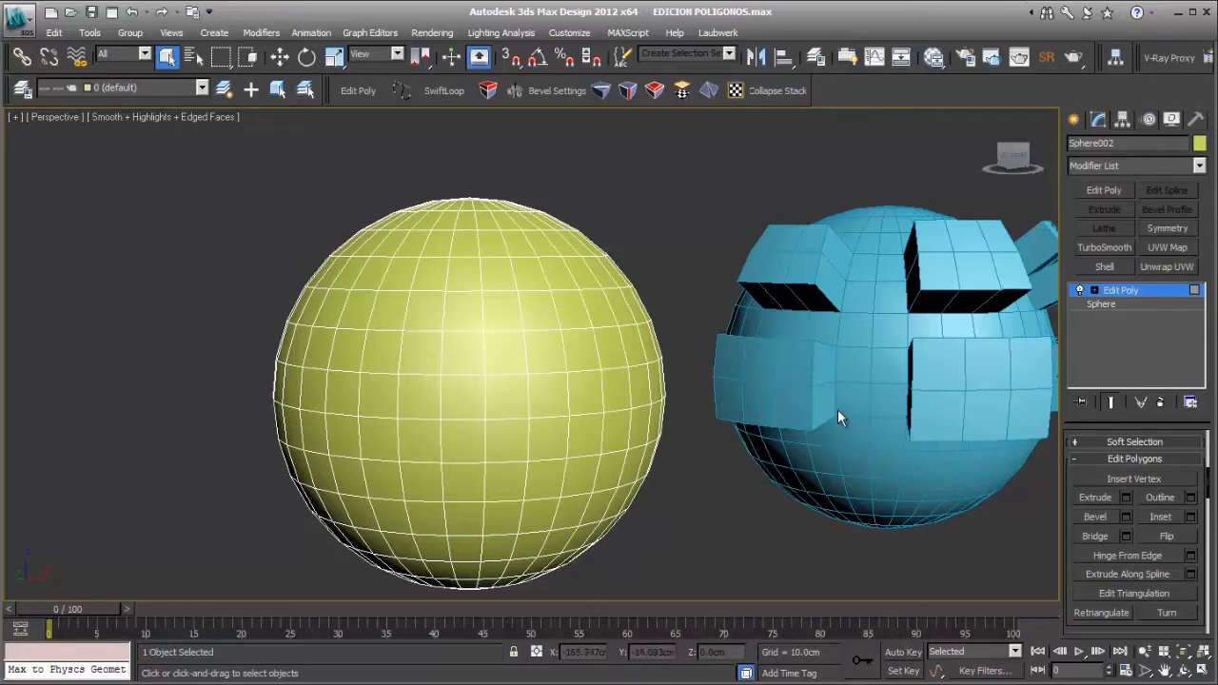
click(512, 400)
ctrl+click(505, 351)
ctrl+click(543, 348)
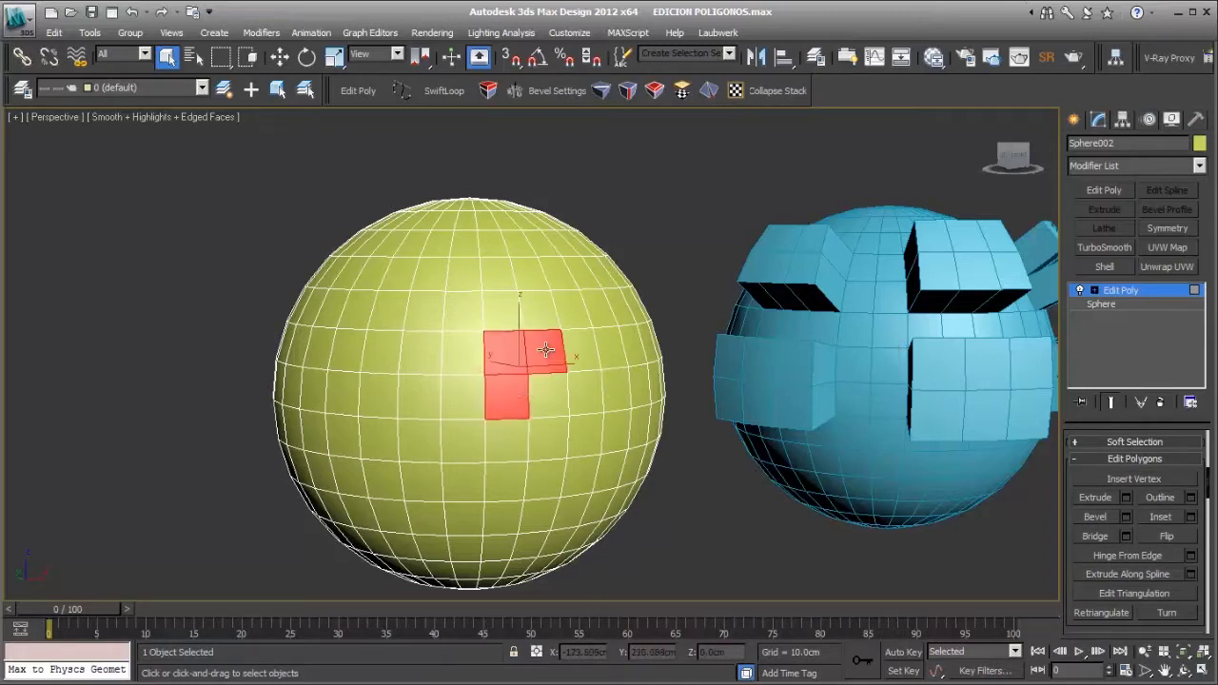
ctrl+click(548, 395)
ctrl+click(555, 441)
ctrl+click(487, 443)
ctrl+click(461, 441)
ctrl+click(461, 398)
ctrl+click(460, 356)
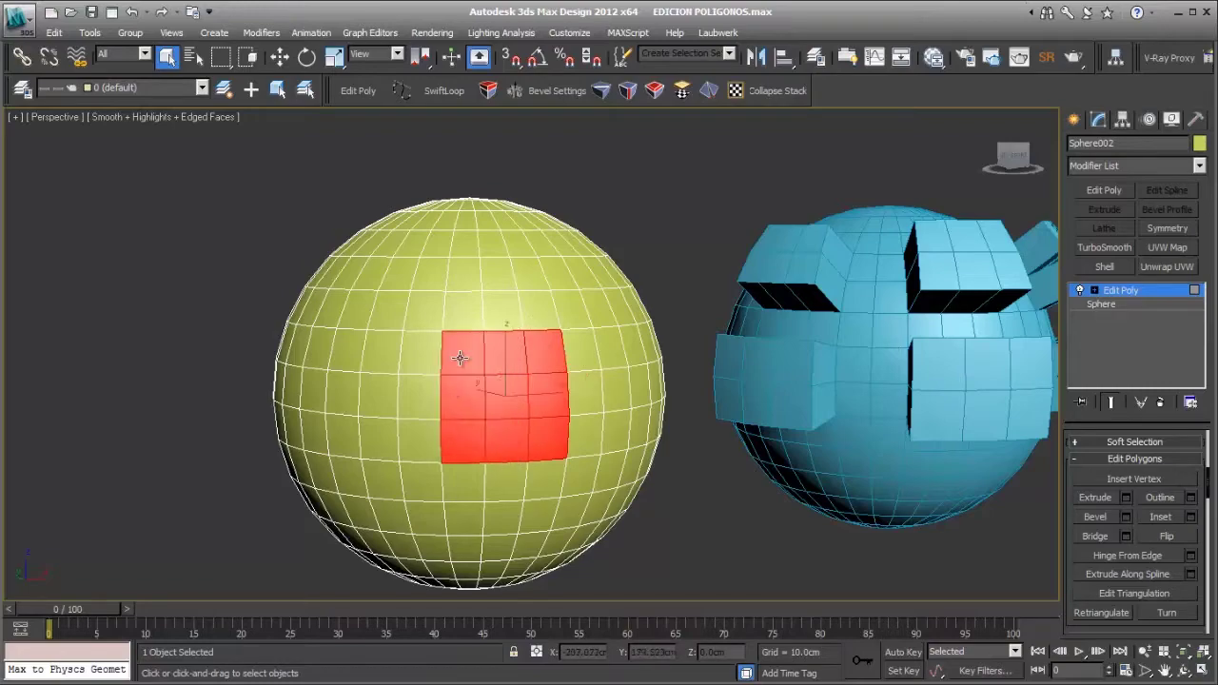
mouse_move(498, 387)
alt+middle_down()
mouse_move(632, 427)
mouse_move(585, 403)
mouse_move(496, 385)
alt+middle_up()
scroll(494, 395, up, 4)
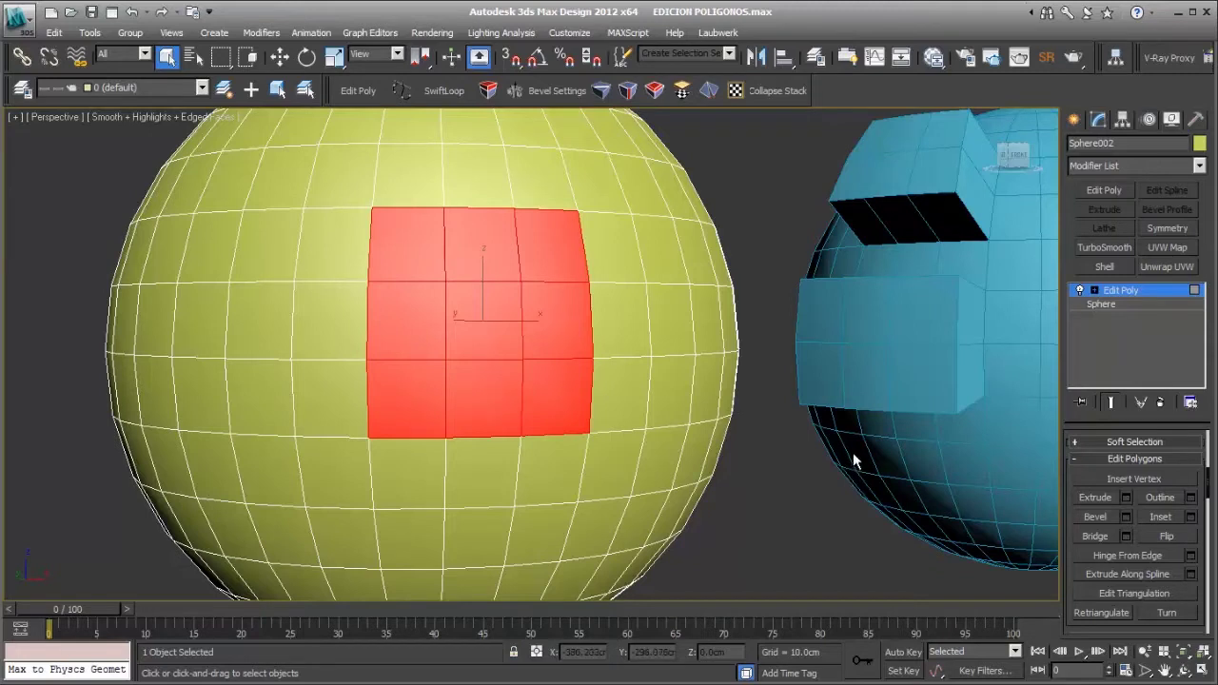
Step: Extrude the selected three-by-three block of polygons outward with a height of 50 cm
click(1127, 498)
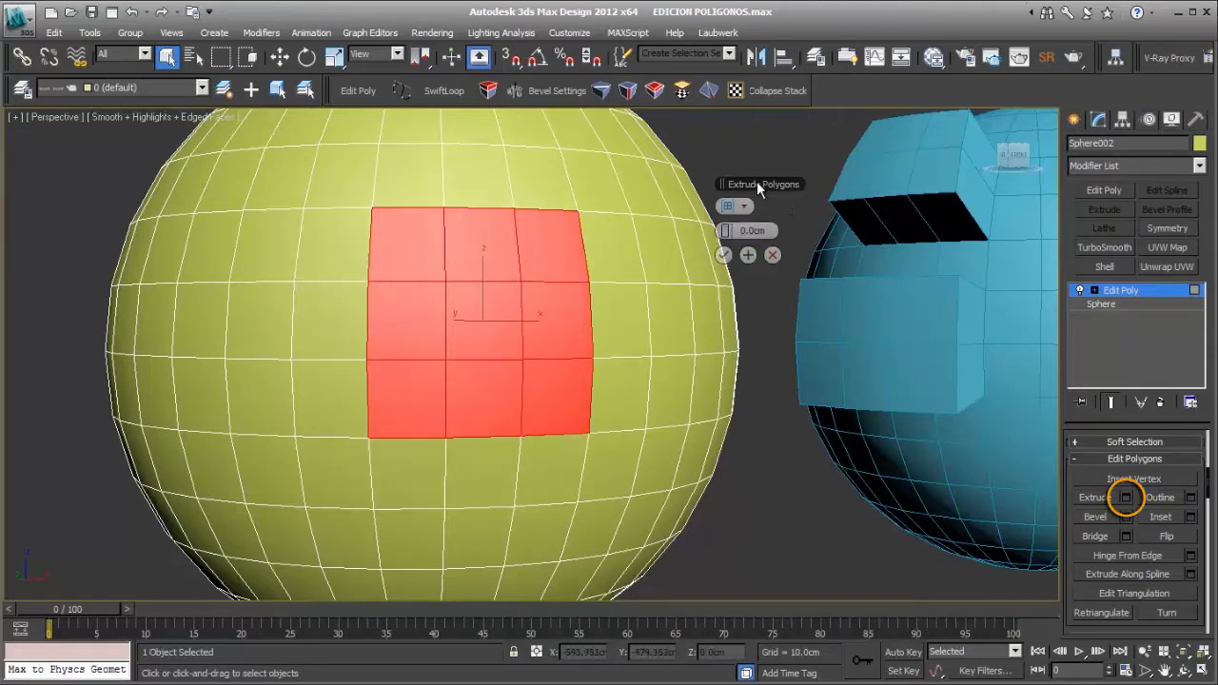
alt+middle_drag(785, 177, 701, 298)
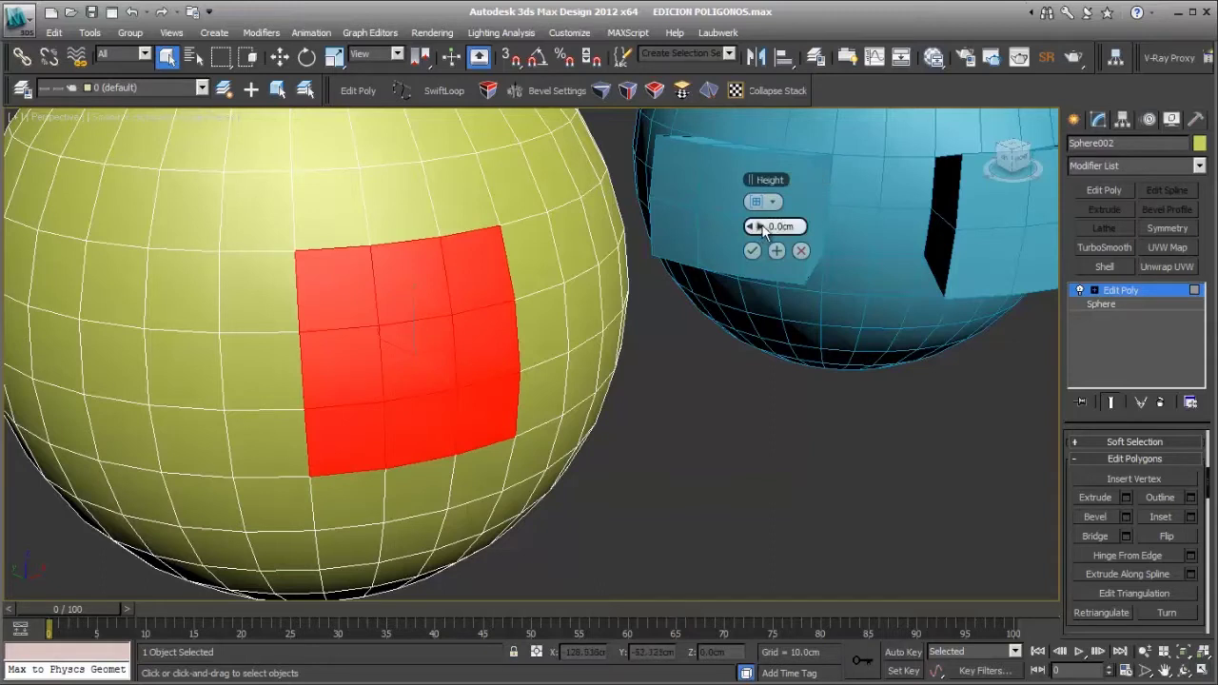
drag(761, 230, 1030, 323)
mouse_move(850, 349)
alt+middle_down()
mouse_move(740, 349)
mouse_move(713, 305)
mouse_move(810, 272)
mouse_move(863, 293)
mouse_move(845, 341)
alt+middle_up()
text(5)
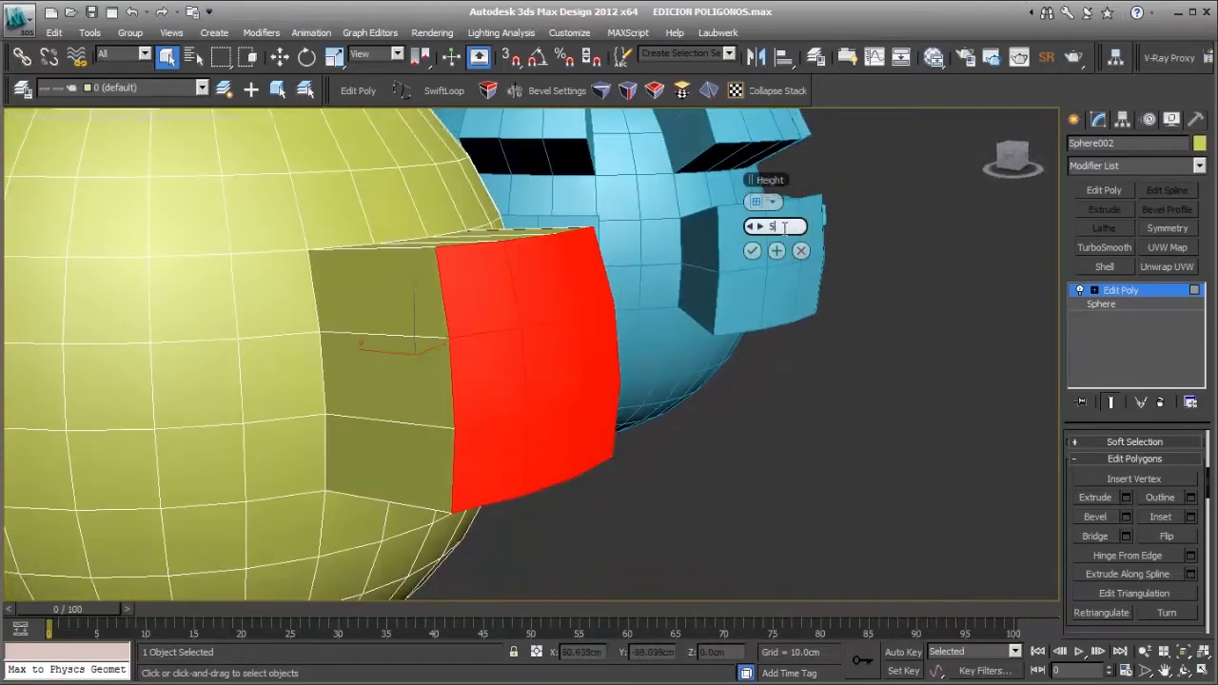
text(0)
key(Return)
alt+middle_drag(566, 276, 713, 280)
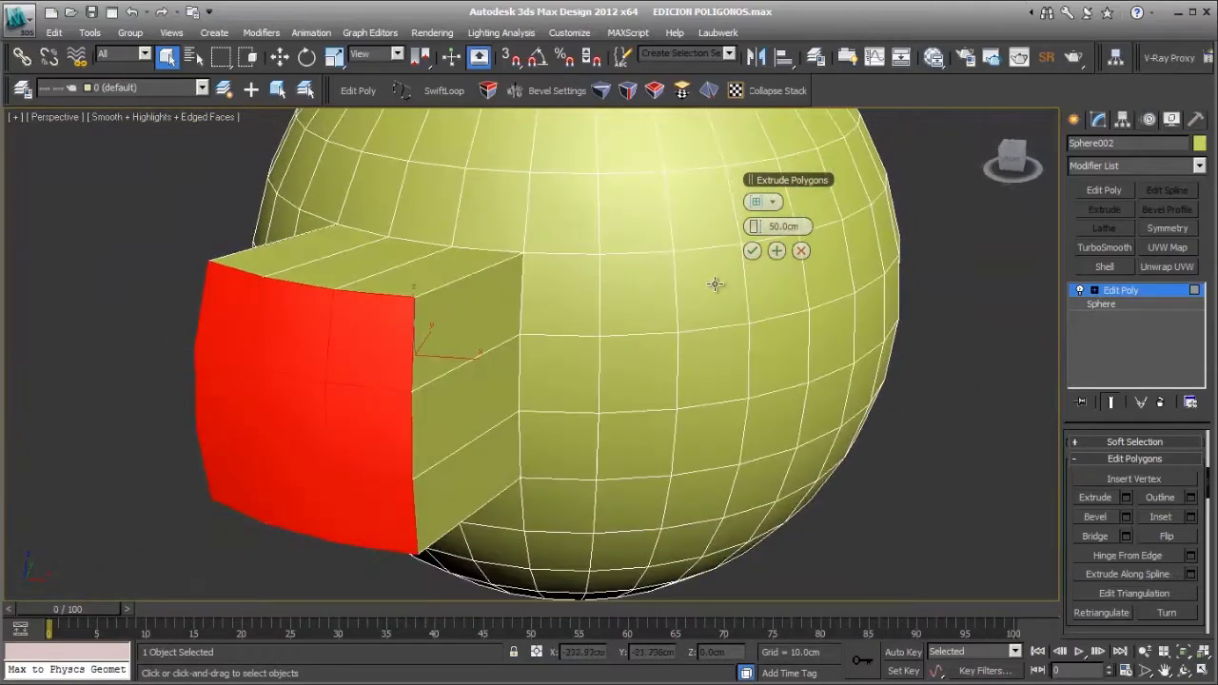
click(753, 251)
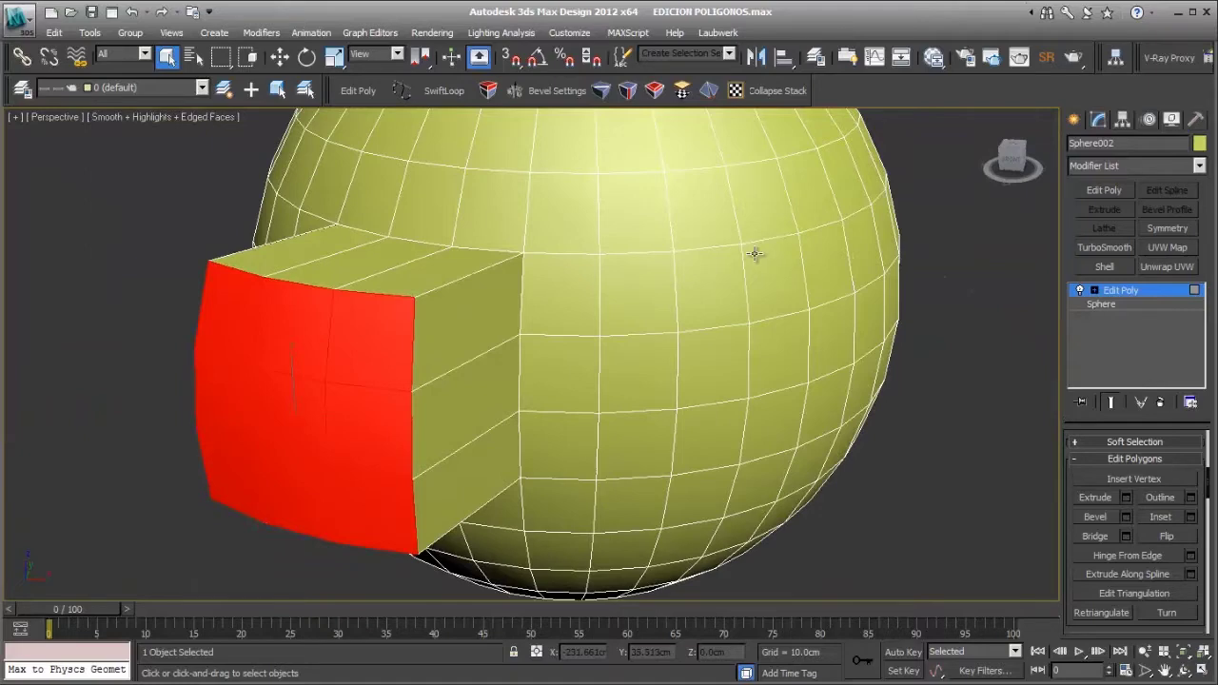
Step: Select a second three-by-three block of polygons on the sphere, one column away from the extruded block
alt+middle_drag(713, 332, 606, 290)
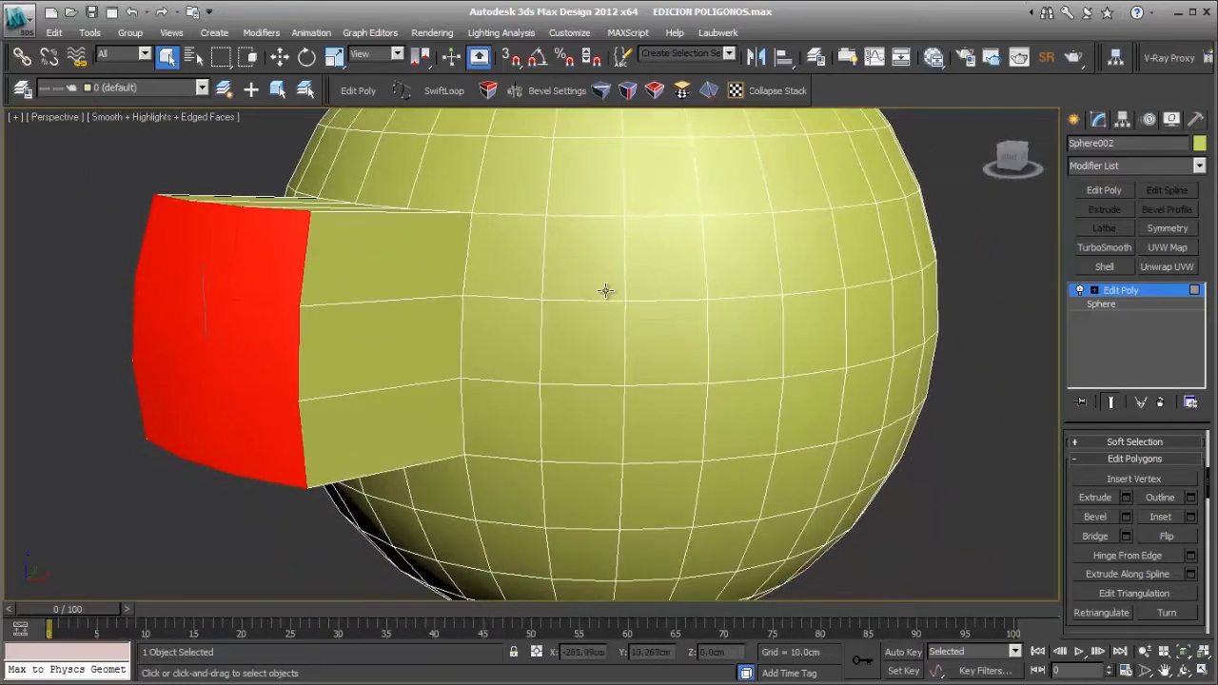
click(606, 291)
ctrl+click(683, 285)
ctrl+click(738, 255)
ctrl+click(742, 328)
ctrl+click(666, 341)
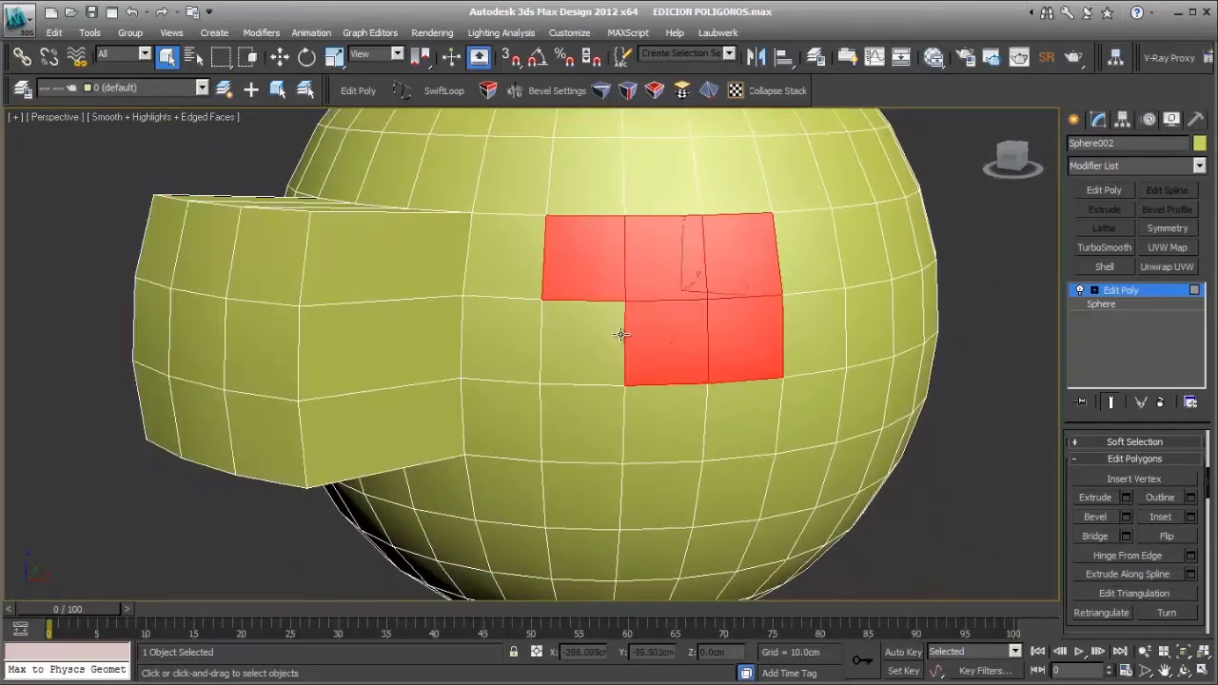
ctrl+click(583, 343)
ctrl+click(610, 424)
ctrl+click(666, 423)
ctrl+click(734, 422)
alt+middle_drag(663, 305, 657, 376)
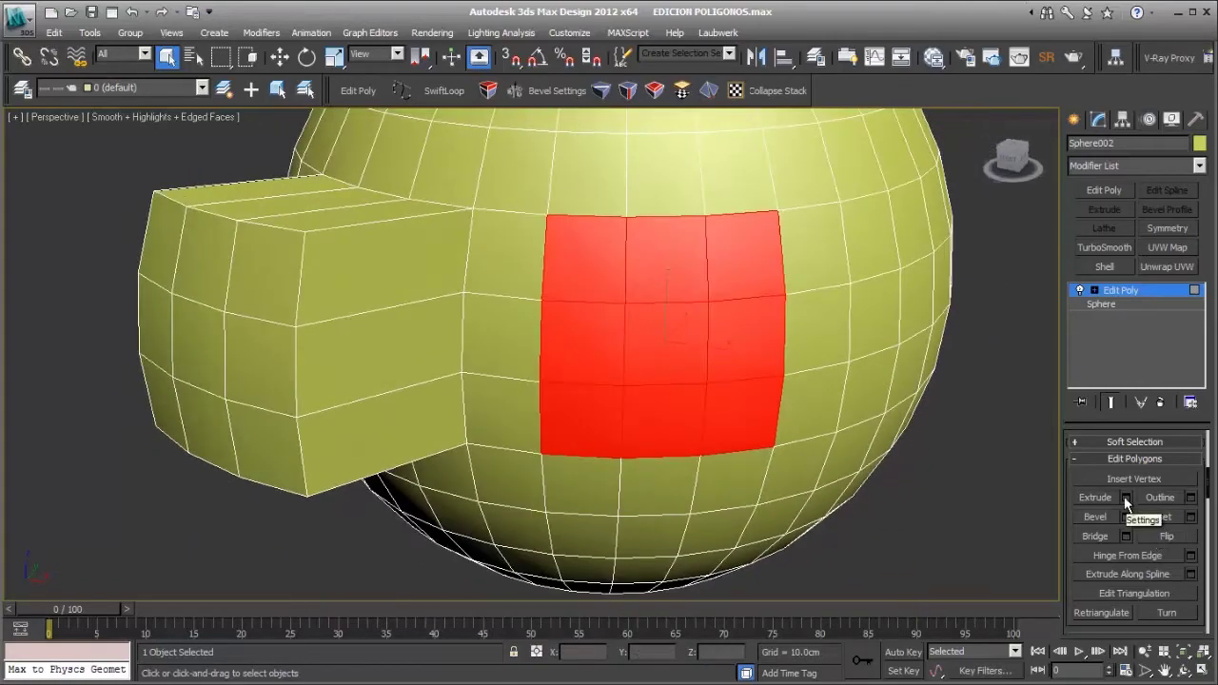
Step: Extrude the second three-by-three block by 50 cm, trying the Group Normals type and then choosing Local Normals
click(1126, 498)
mouse_move(658, 297)
alt+middle_down()
mouse_move(727, 289)
mouse_move(769, 318)
mouse_move(642, 313)
alt+middle_up()
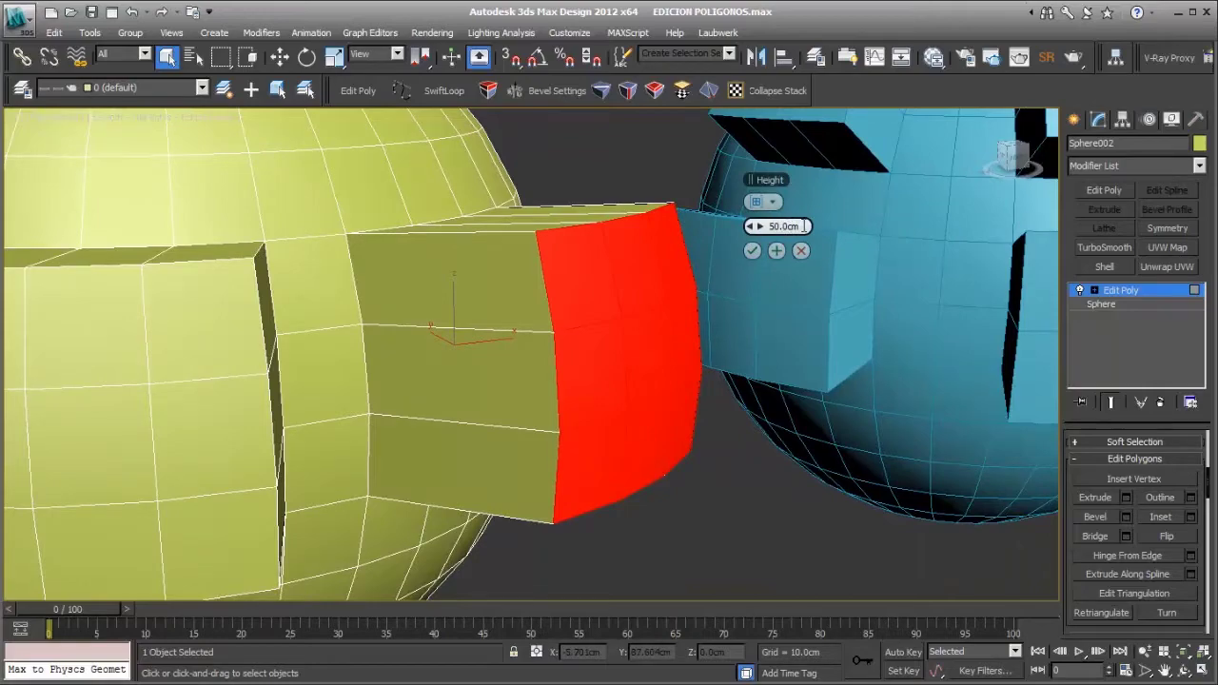
alt+middle_drag(444, 320, 266, 282)
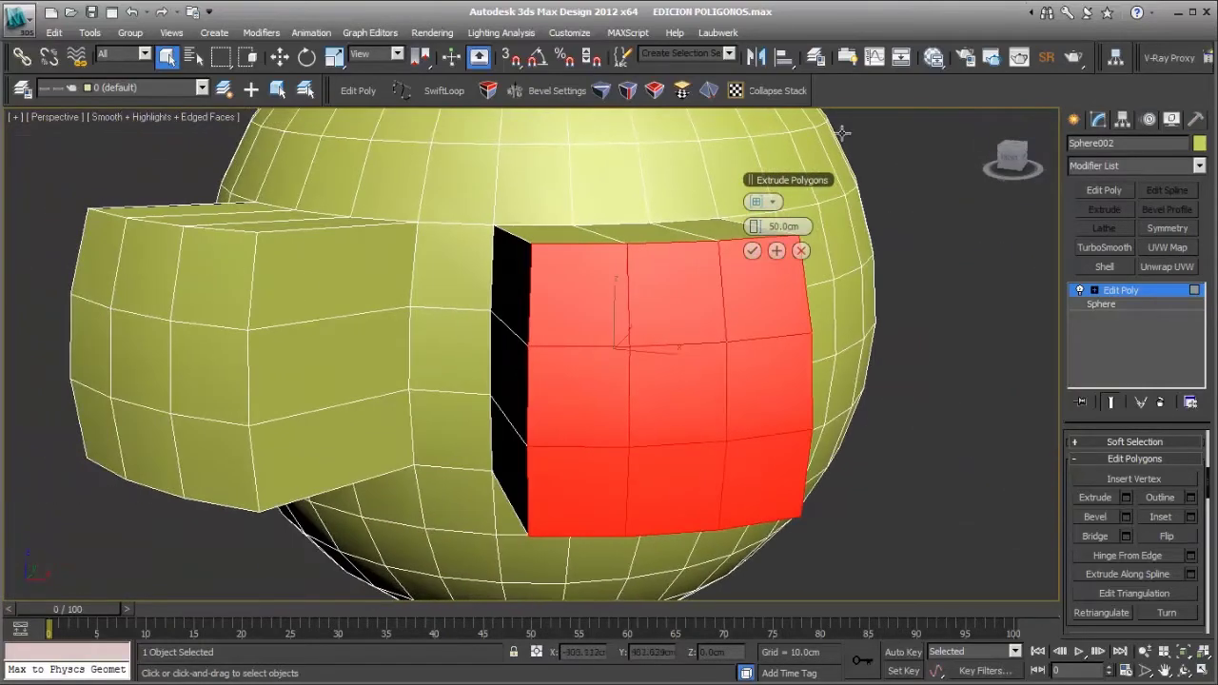
alt+middle_drag(663, 209, 681, 210)
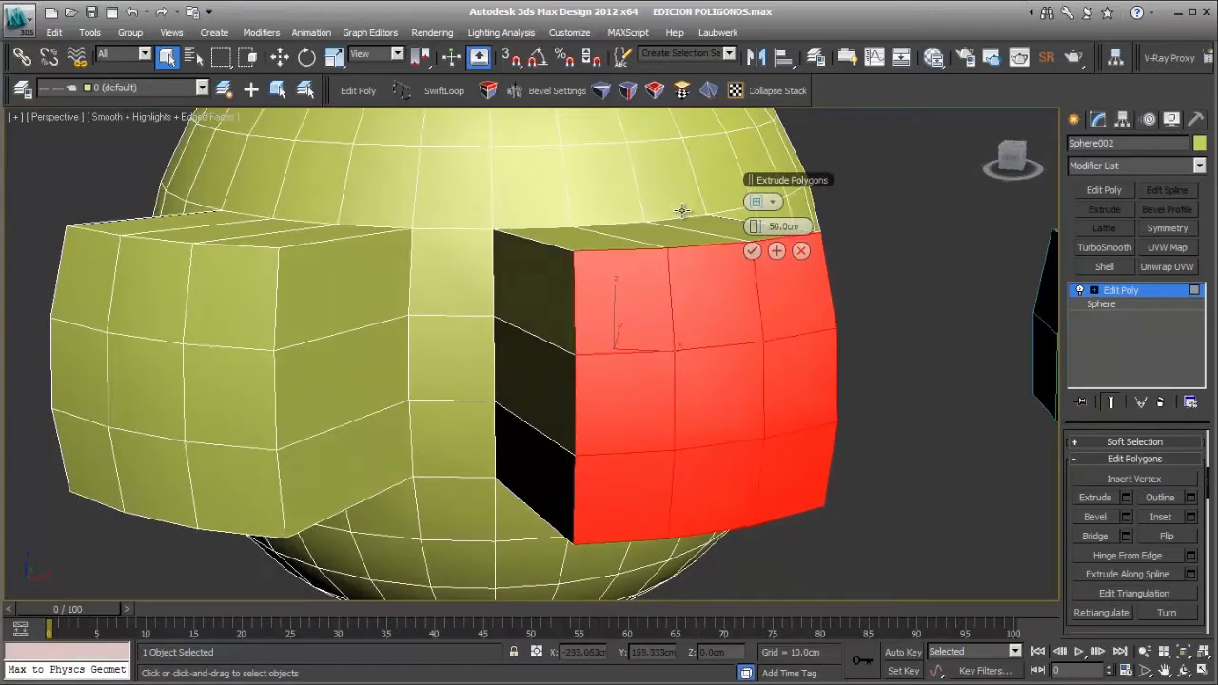
click(776, 204)
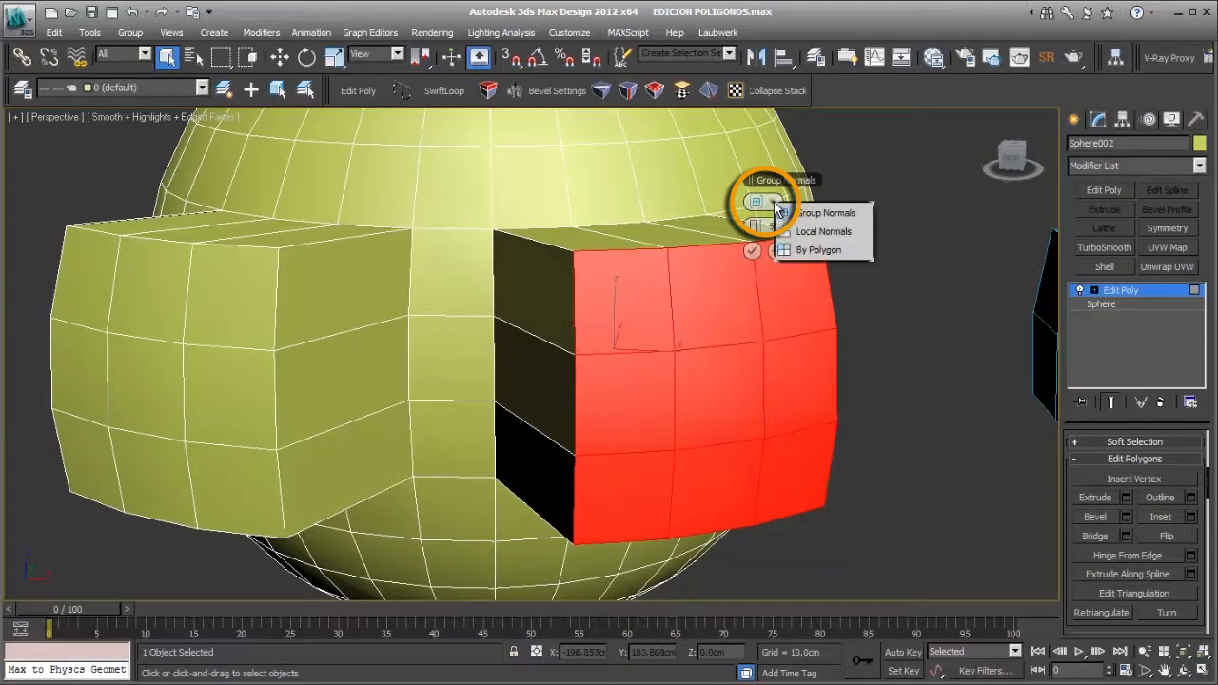
click(827, 217)
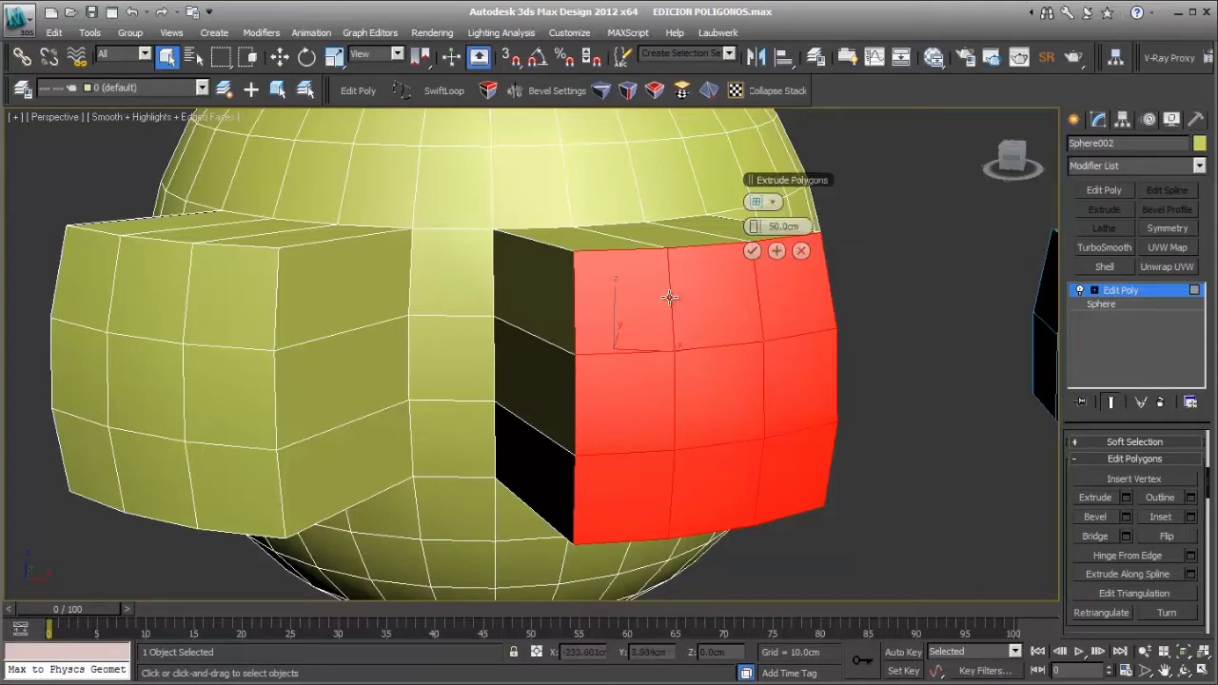
click(772, 202)
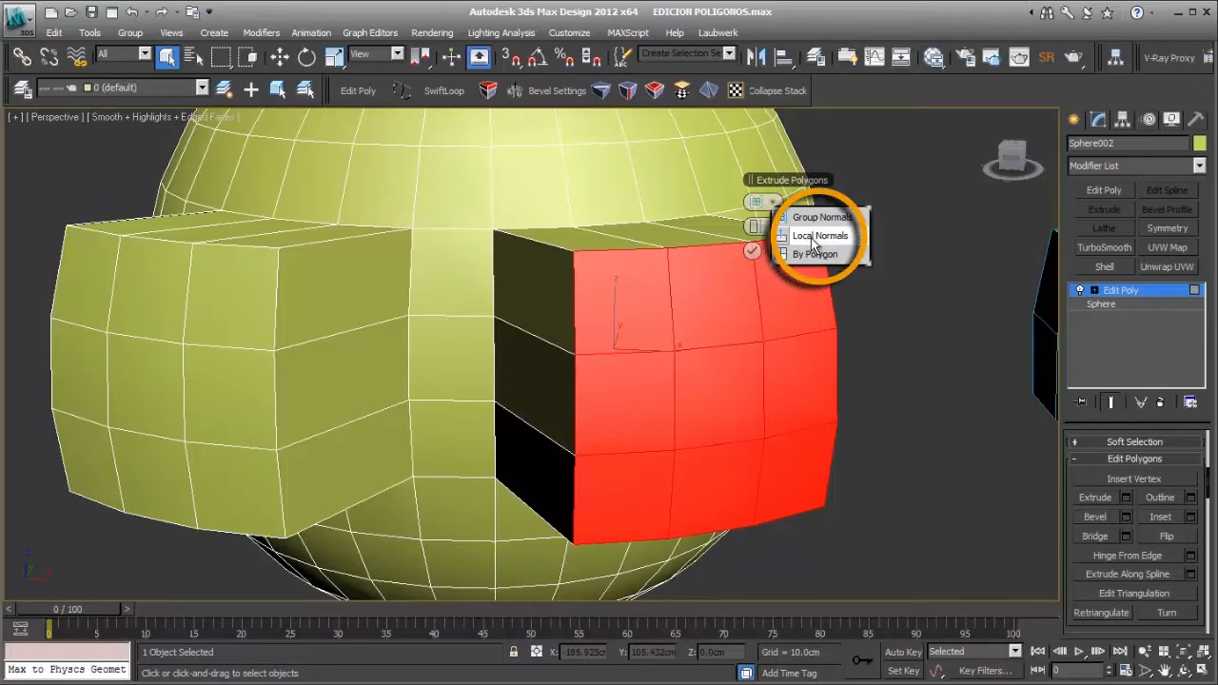
click(812, 243)
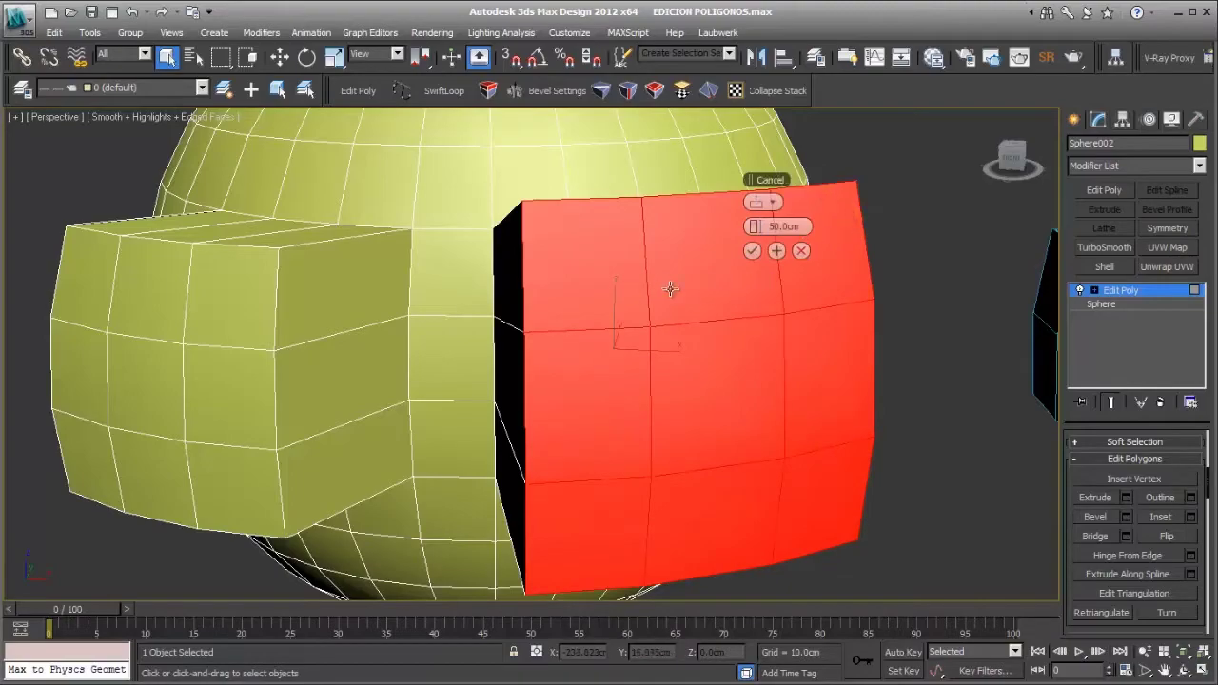
Step: Examine the Local Normals extrusion from several angles and compare its shape with the first extruded block
mouse_move(669, 286)
alt+middle_down()
mouse_move(674, 302)
mouse_move(737, 329)
mouse_move(737, 273)
mouse_move(688, 301)
alt+middle_up()
scroll(687, 301, down, 5)
alt+middle_drag(644, 337, 683, 276)
scroll(586, 348, up, 3)
alt+middle_drag(644, 251, 553, 249)
scroll(545, 267, up, 4)
scroll(567, 245, down, 5)
alt+middle_drag(312, 279, 632, 273)
click(798, 216)
click(764, 203)
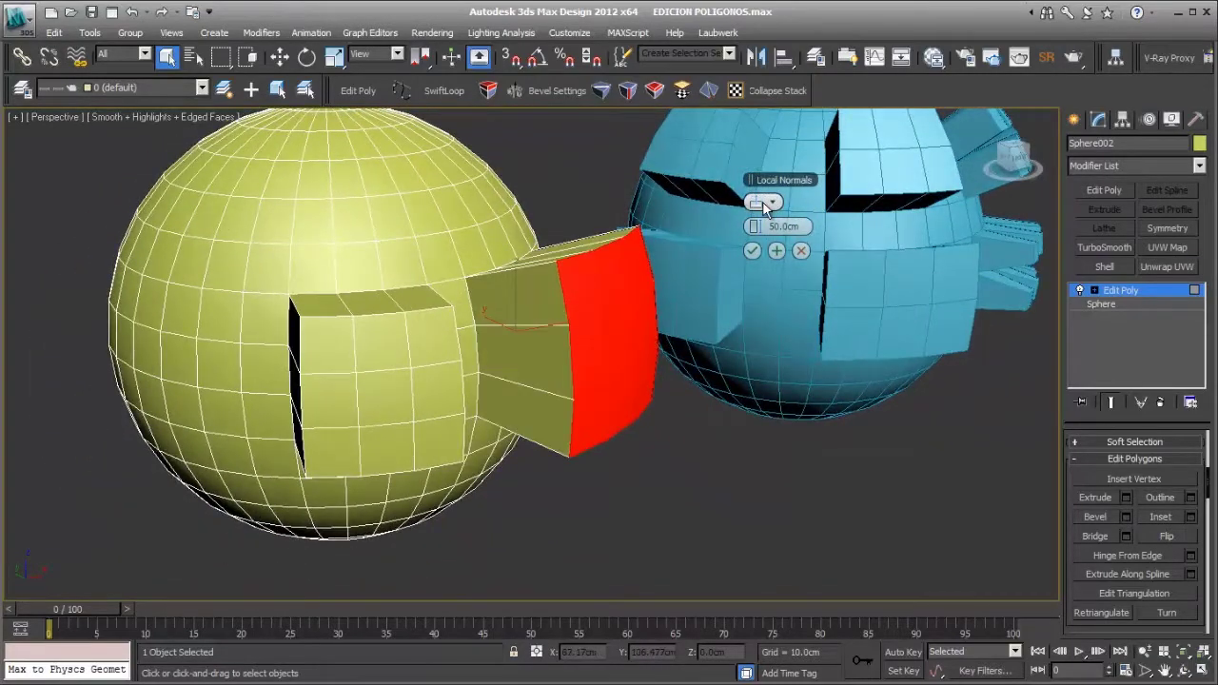
alt+middle_drag(598, 312, 617, 244)
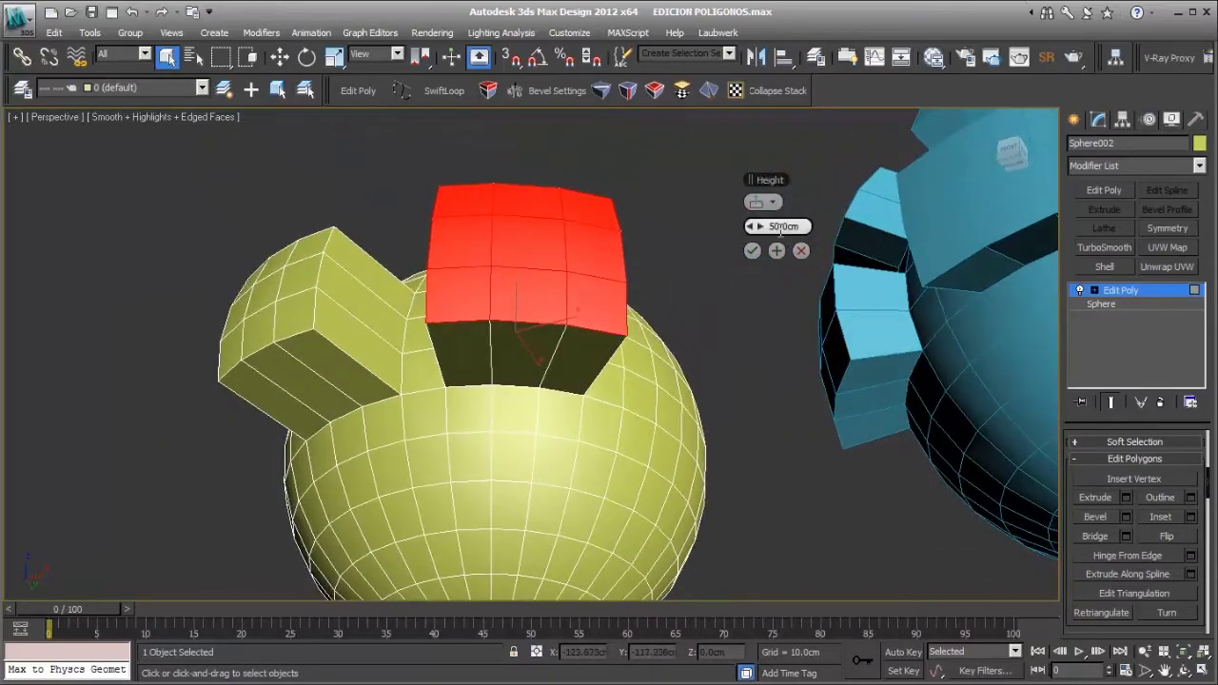
alt+middle_drag(498, 258, 593, 324)
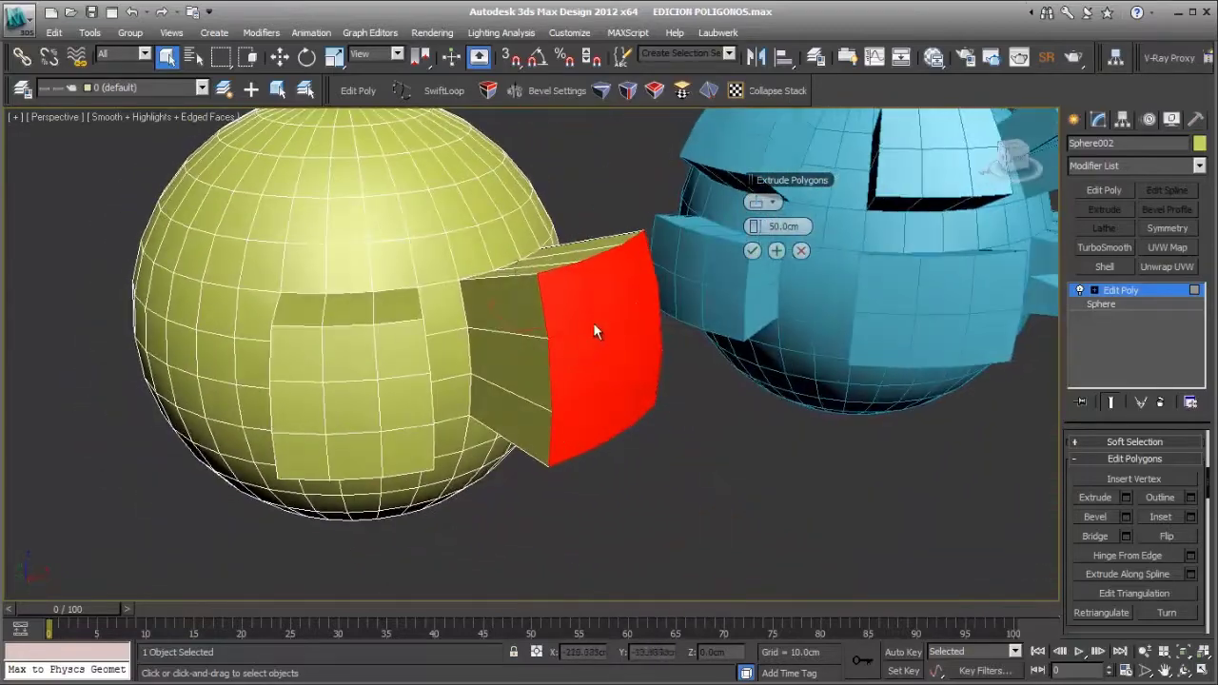
Step: Accept the Local Normals extrusion and clear the polygon selection
click(751, 251)
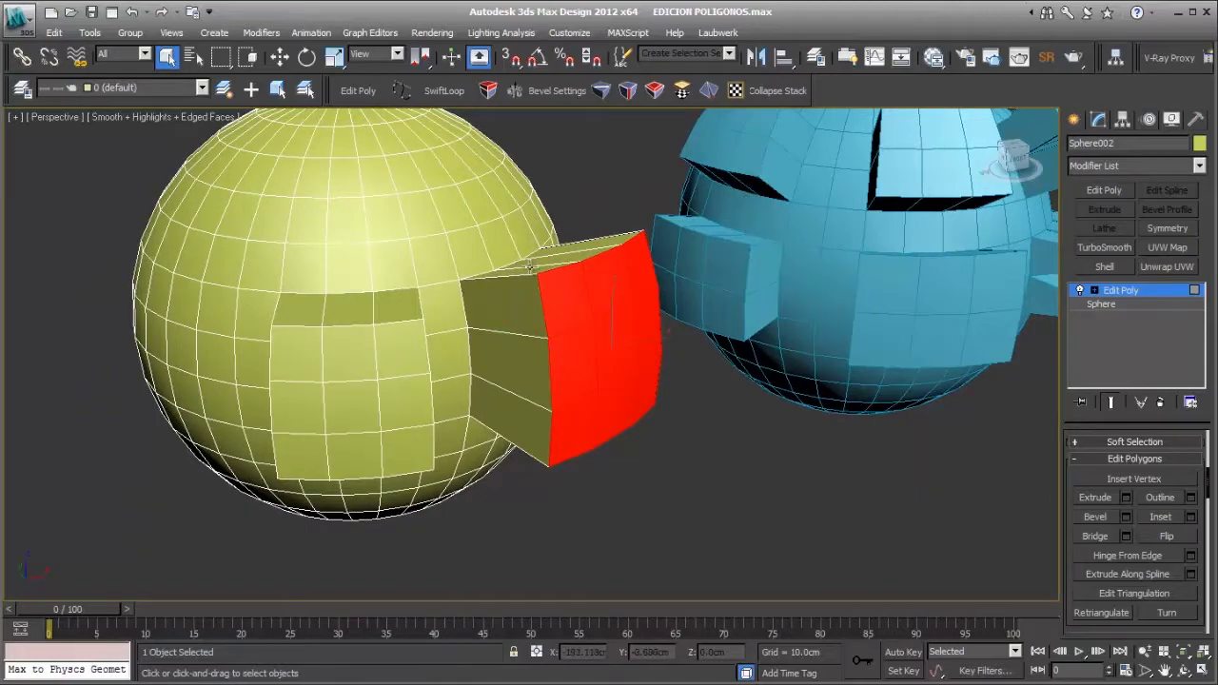
click(603, 212)
alt+middle_drag(598, 361, 538, 347)
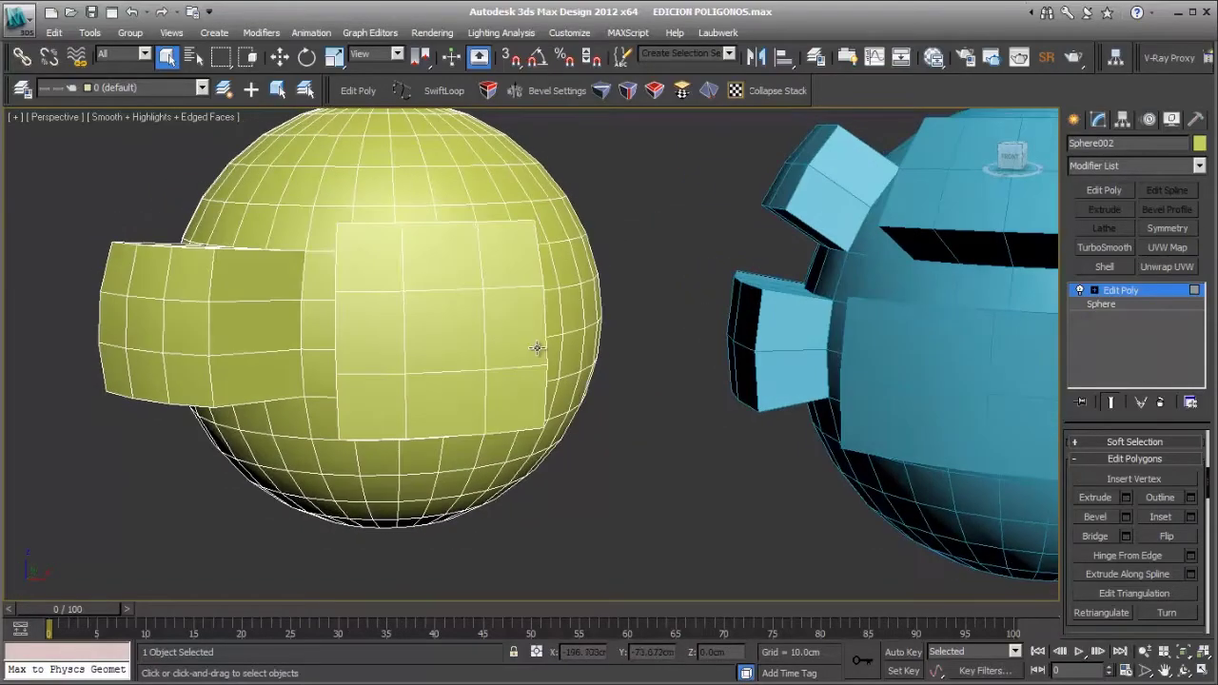
Step: Leave polygon editing and rotate the whole yellow sphere about -86 degrees around its vertical axis
click(1170, 292)
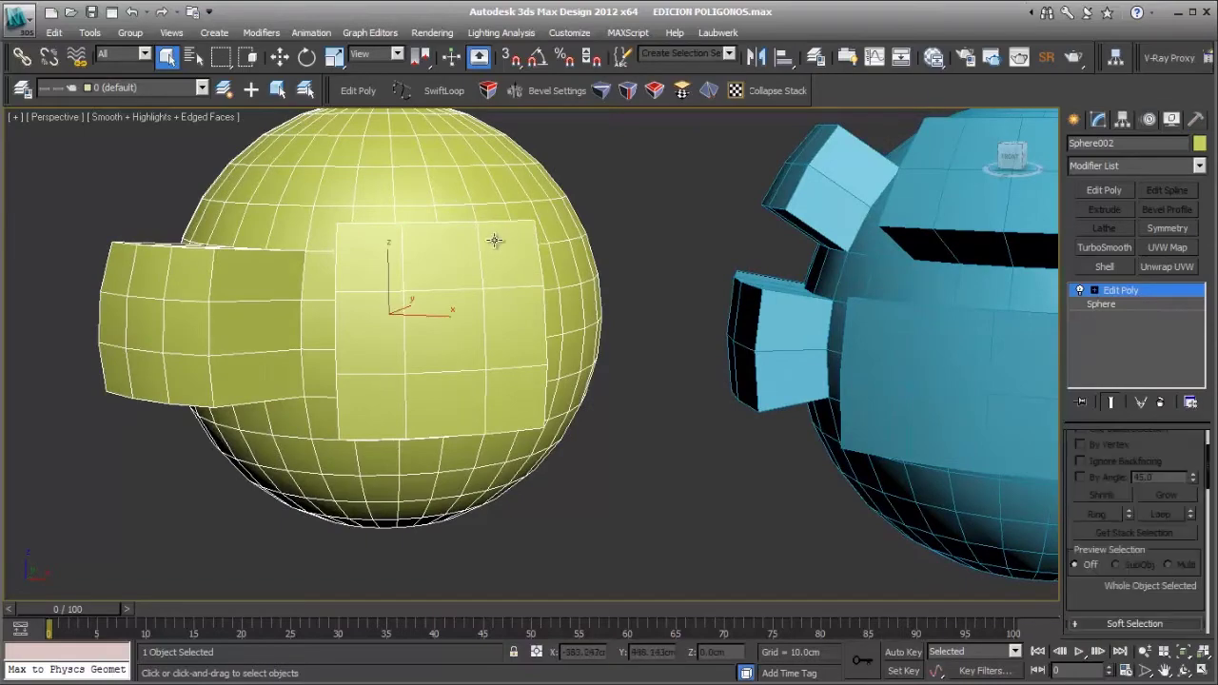
key(e)
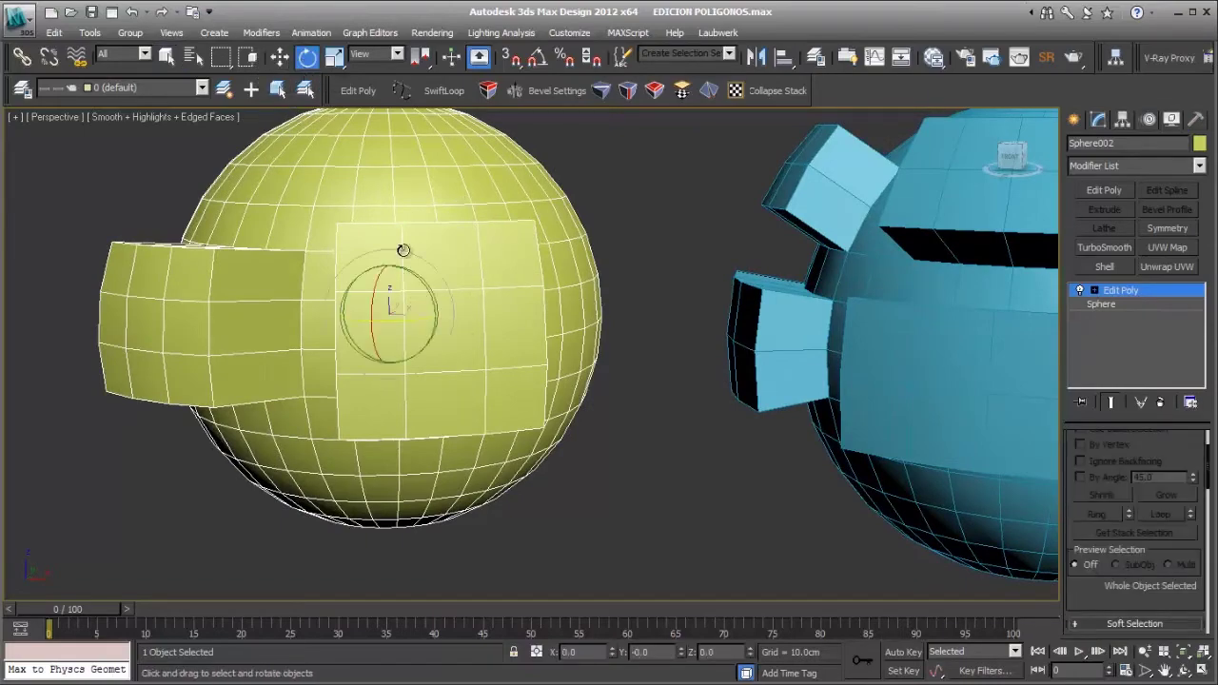
drag(412, 318, 331, 288)
alt+middle_drag(331, 287, 377, 295)
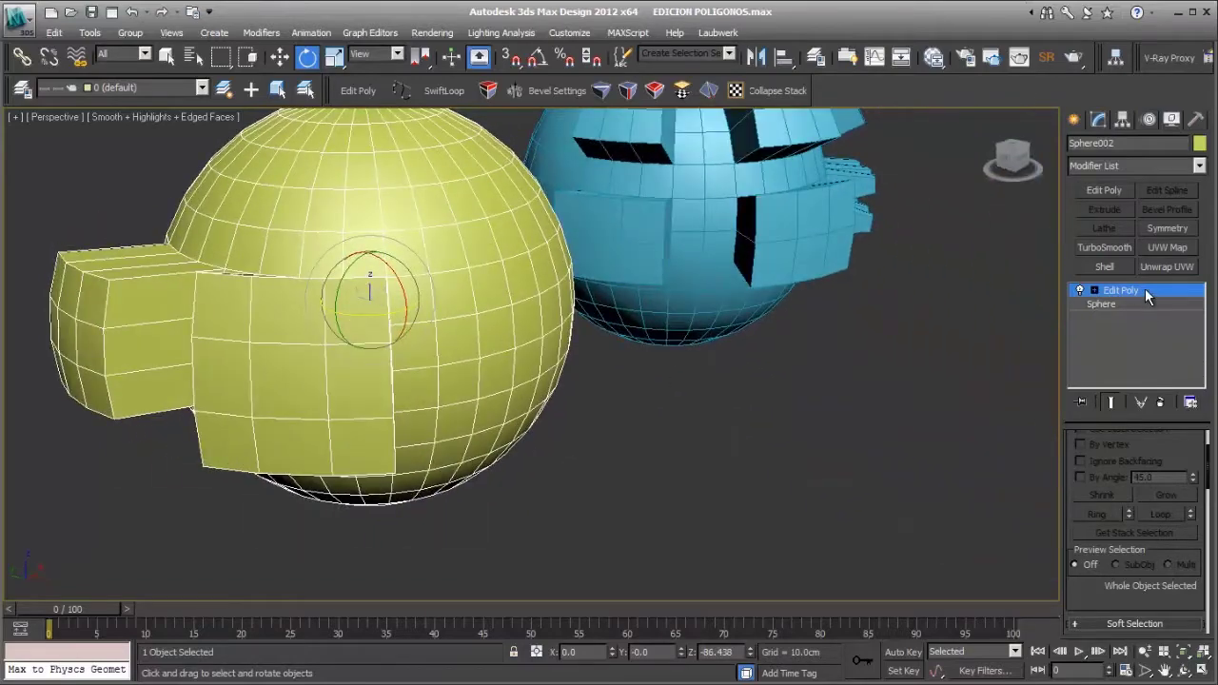
Step: Return to polygon level and select a third three-by-three block on the sphere, beside the Local Normals extrusion
key(4)
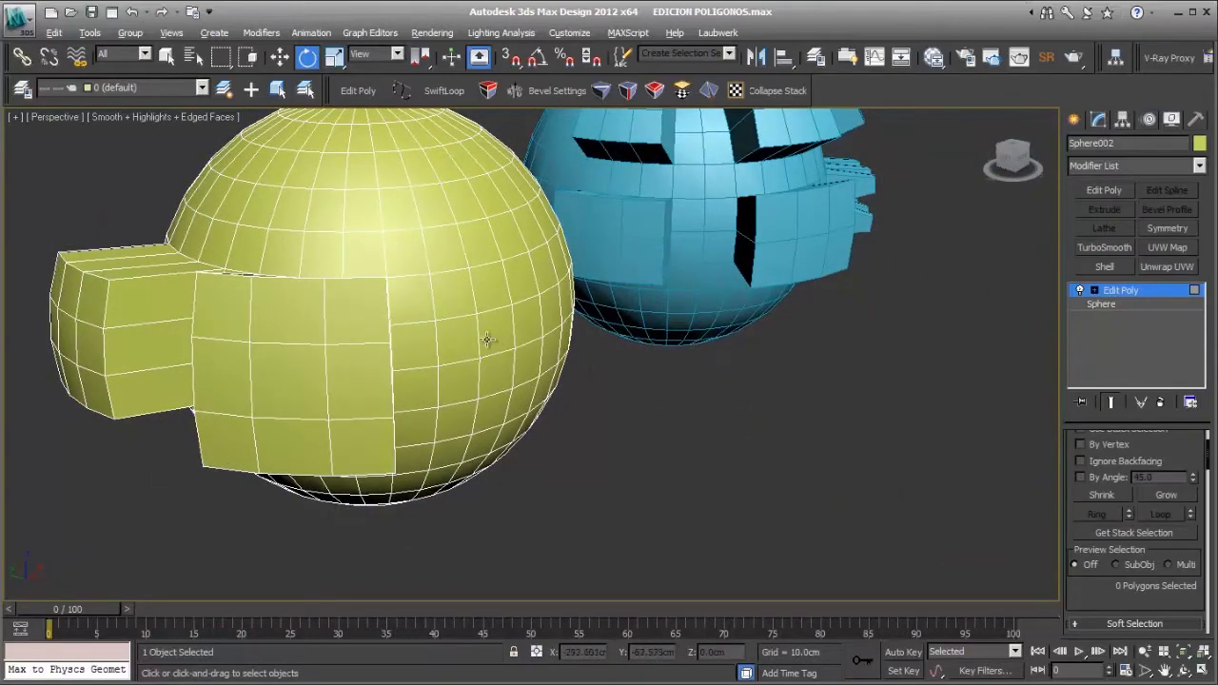
alt+middle_drag(488, 340, 448, 332)
click(407, 285)
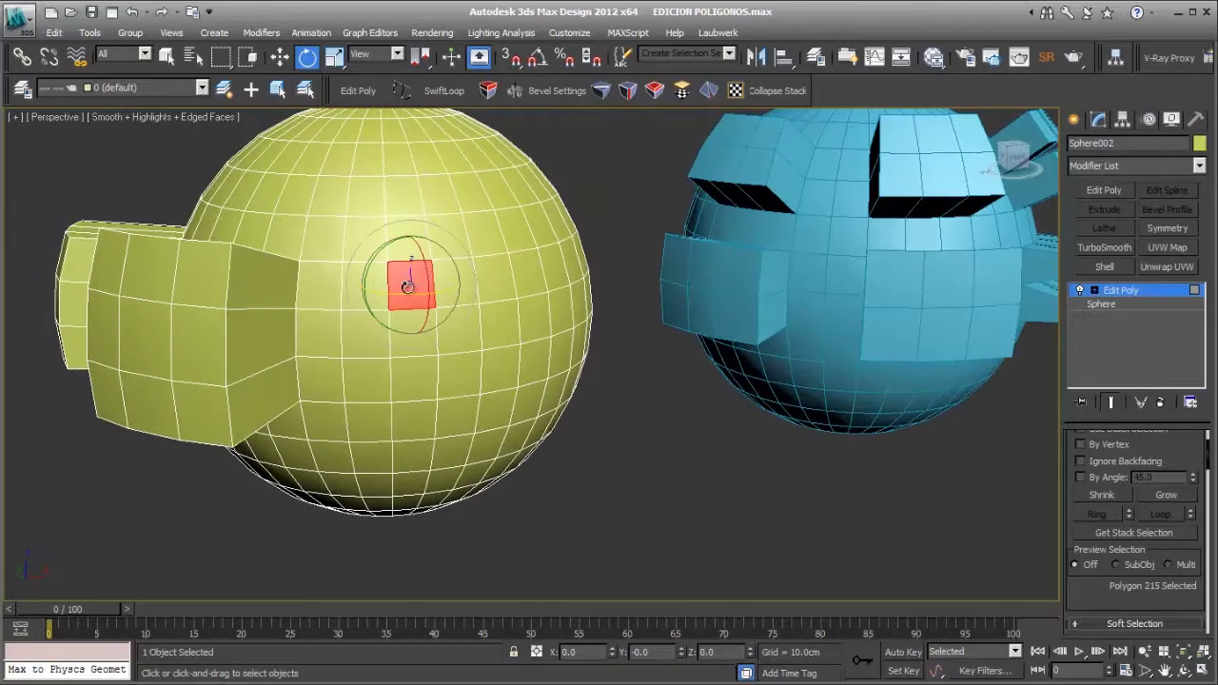
key(q)
ctrl+click(468, 284)
ctrl+click(495, 278)
ctrl+click(500, 323)
ctrl+click(455, 337)
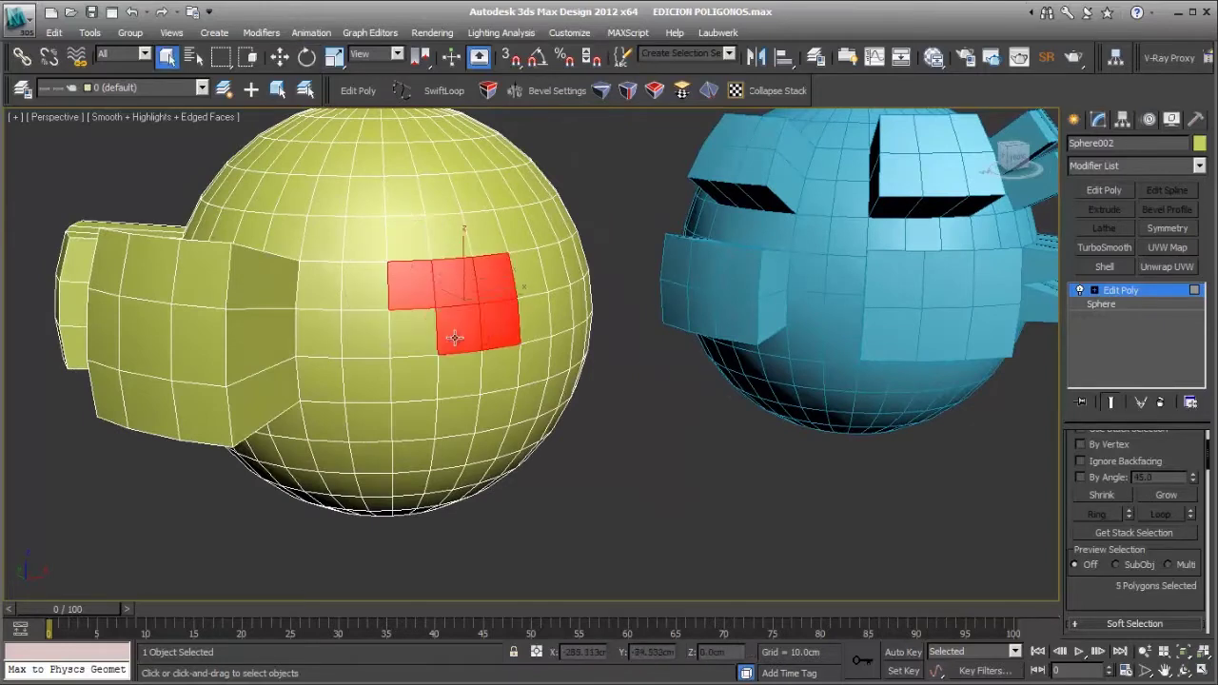
ctrl+click(411, 331)
ctrl+click(415, 379)
ctrl+click(459, 375)
ctrl+click(500, 371)
Step: Extrude the third block by 50 cm with the By Polygon type, accept it and clear the selection
alt+middle_drag(471, 367, 546, 387)
scroll(1084, 621, down, 4)
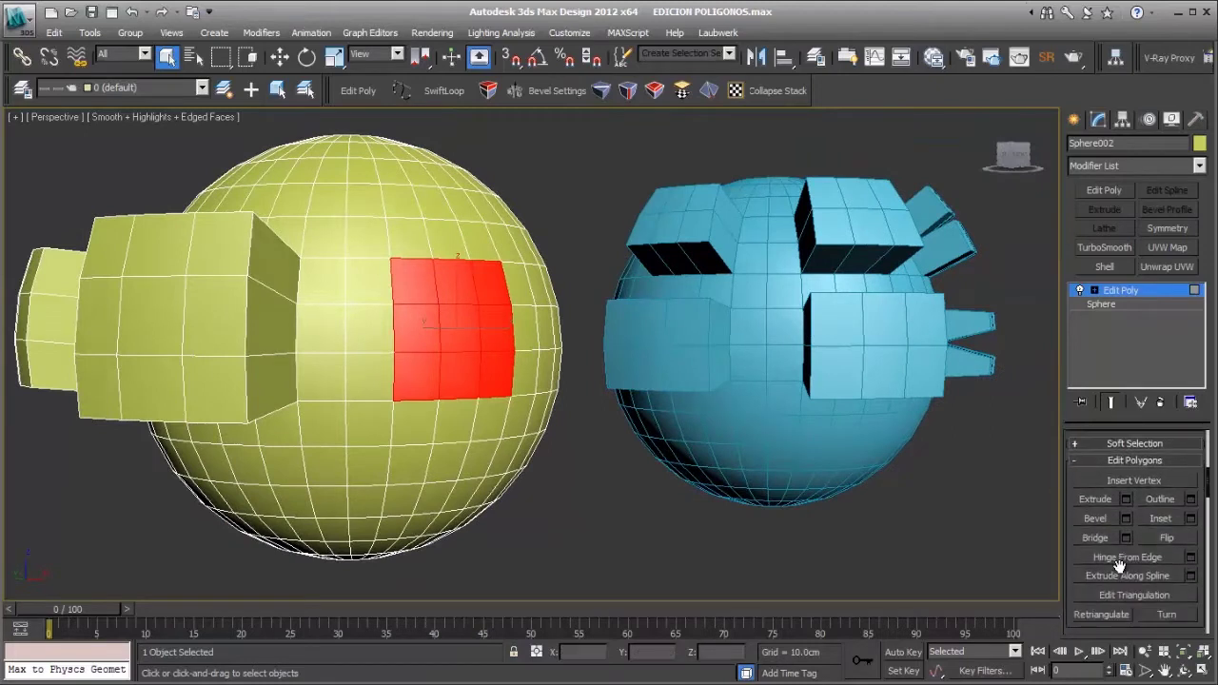
click(1126, 499)
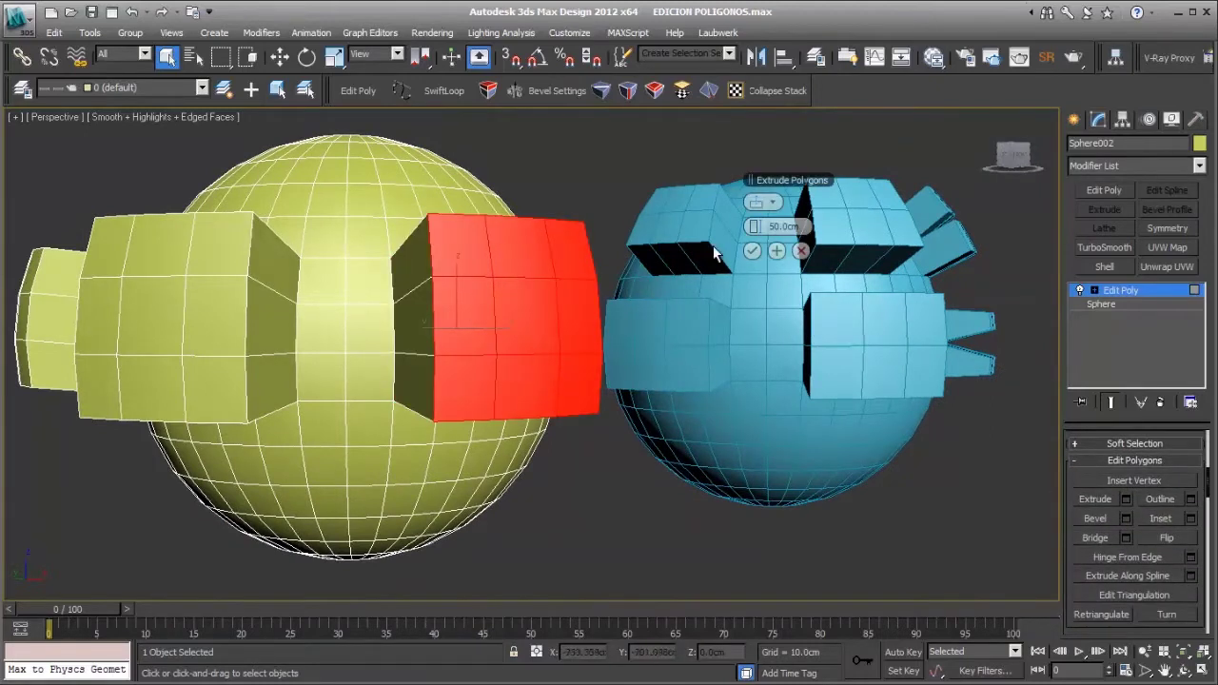
click(773, 206)
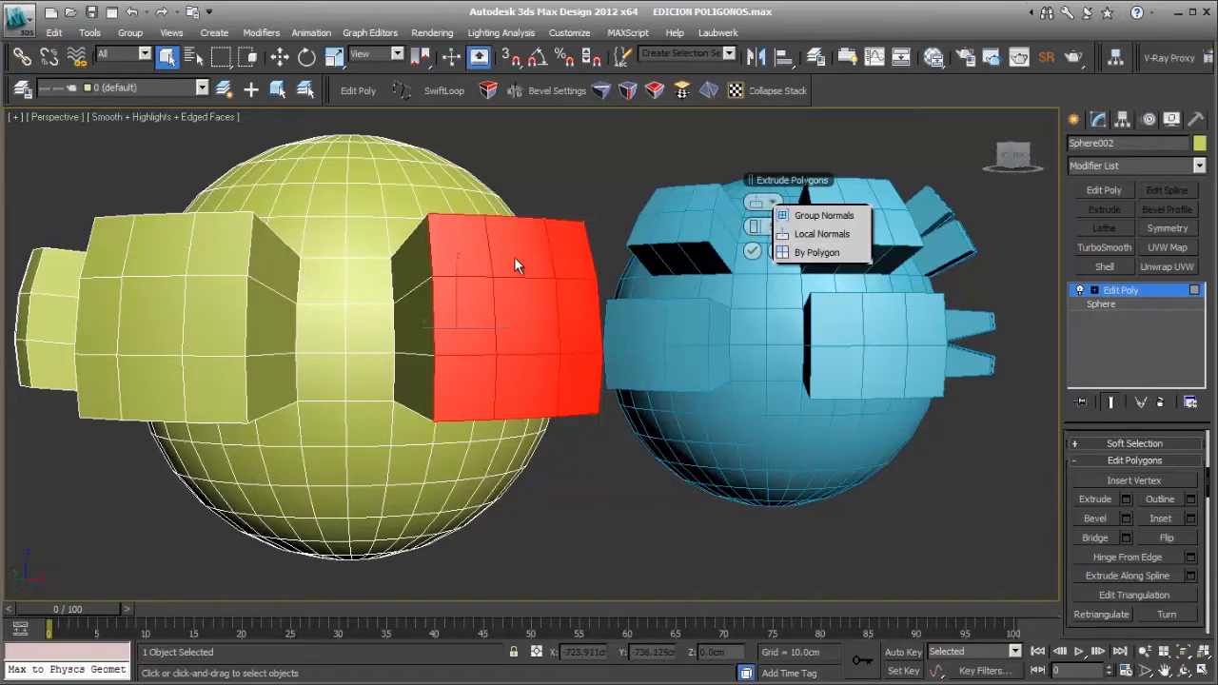
click(698, 226)
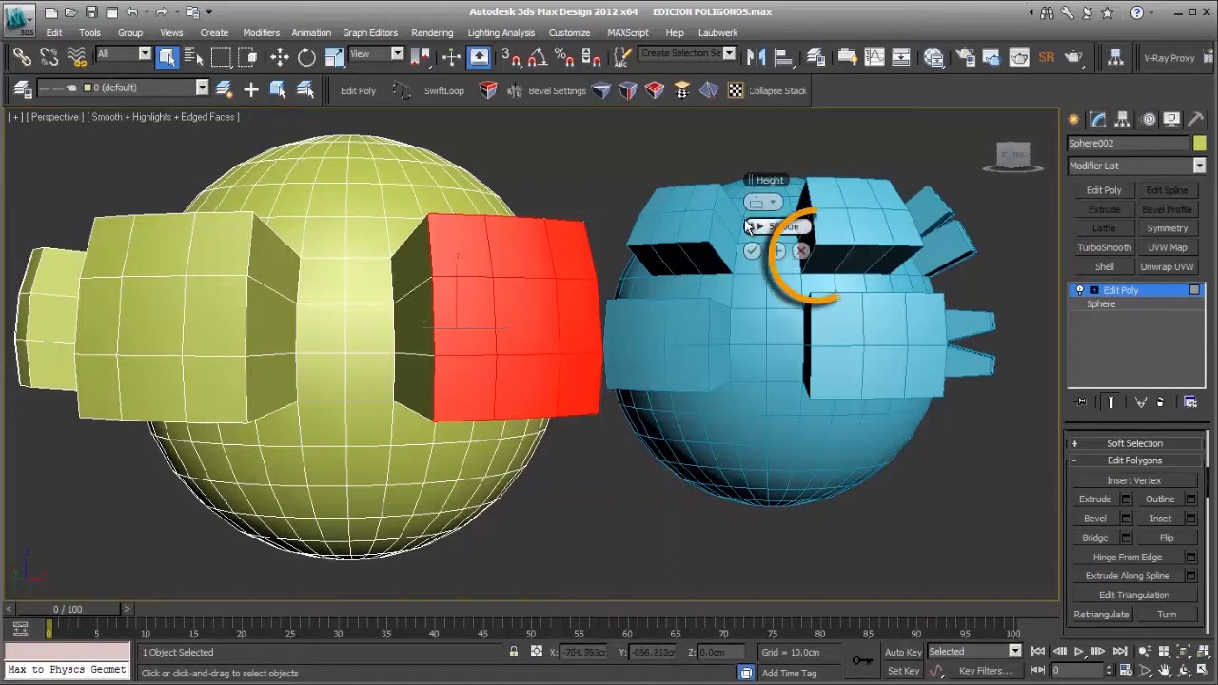
click(772, 203)
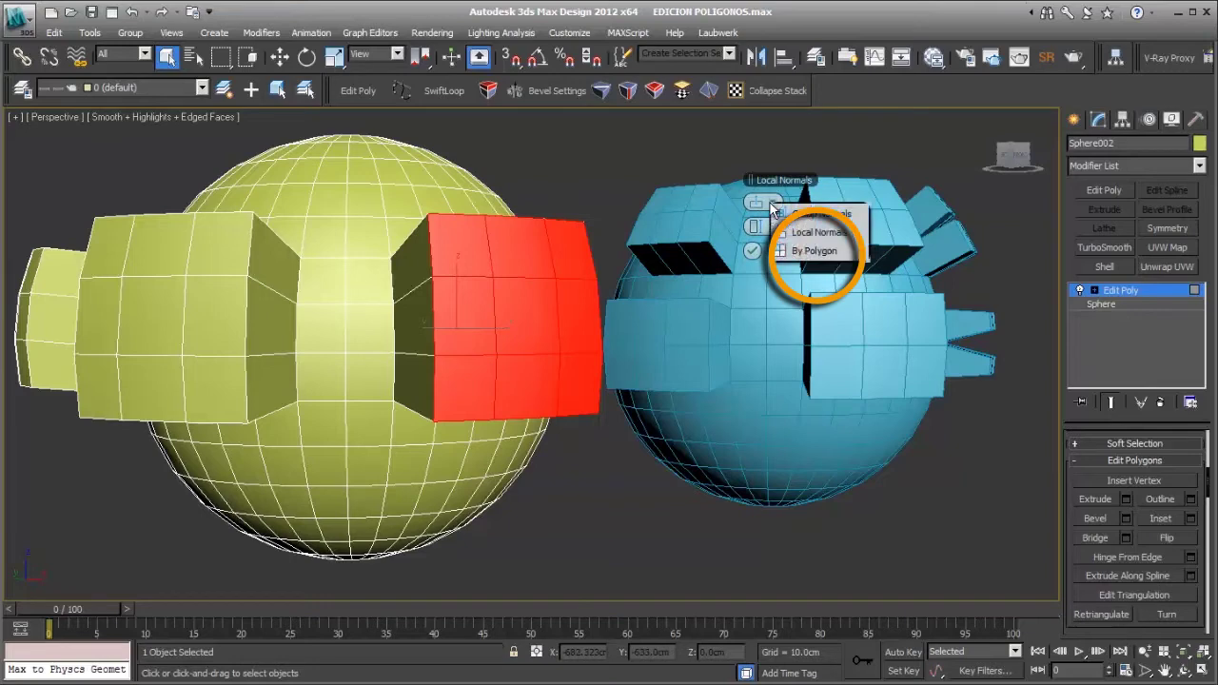
click(800, 253)
alt+middle_drag(552, 312, 589, 319)
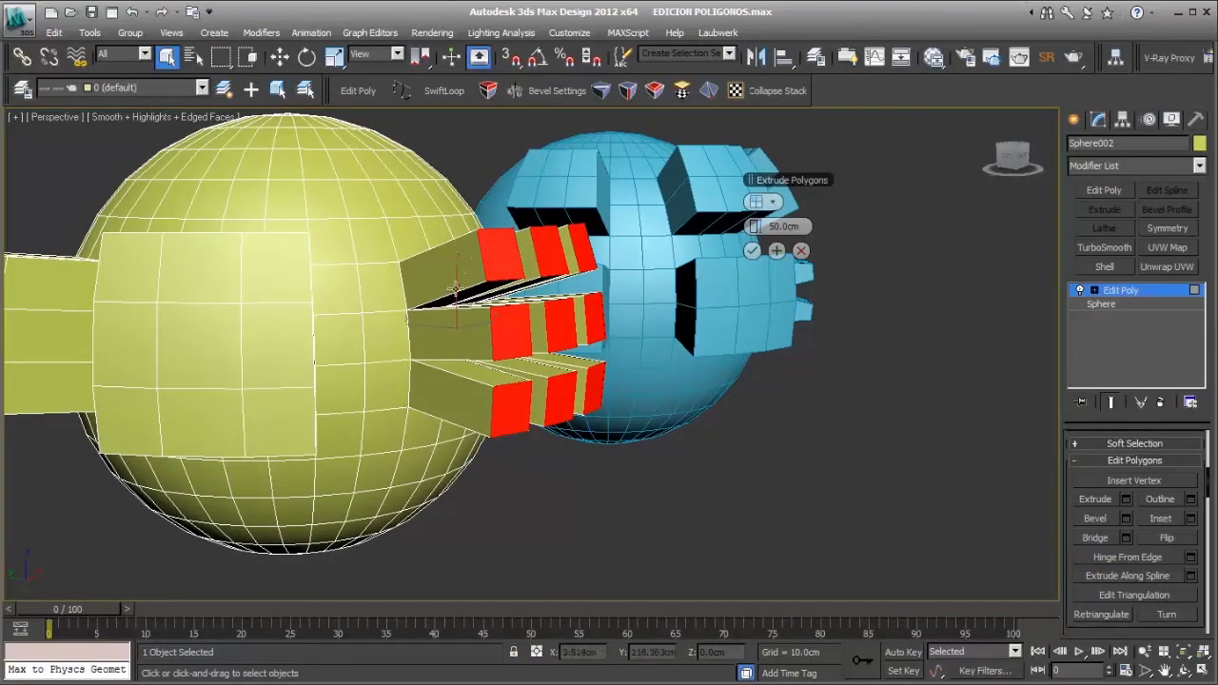
alt+middle_drag(455, 288, 353, 277)
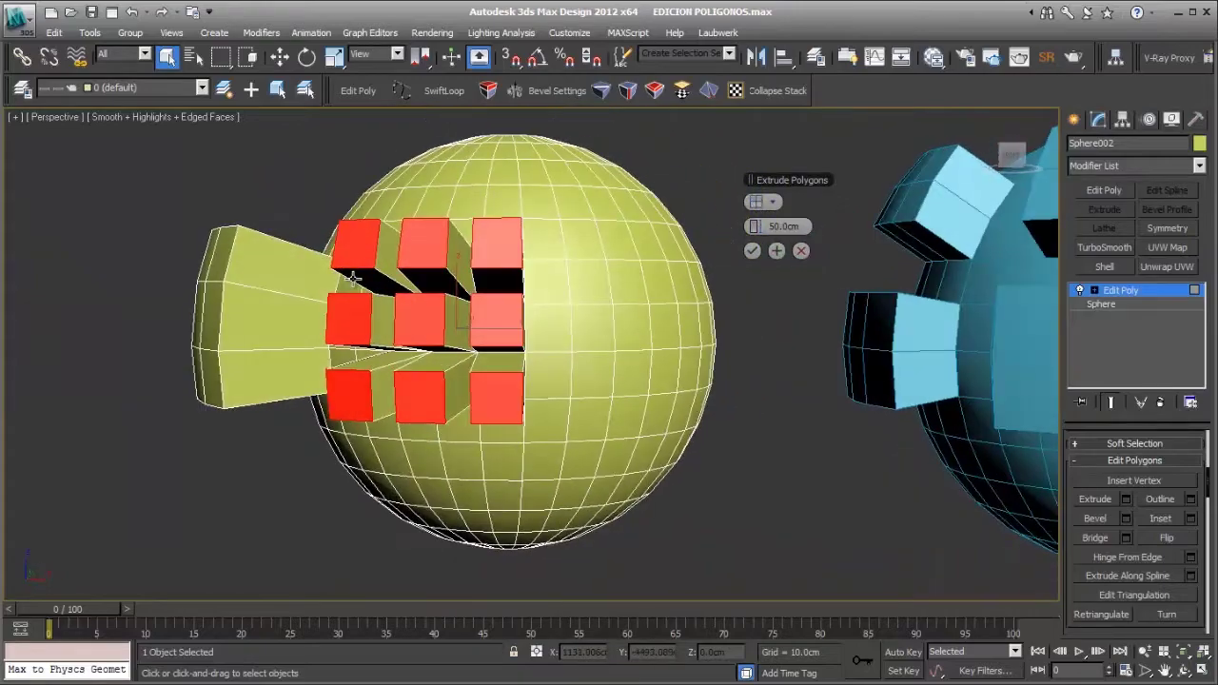
click(753, 254)
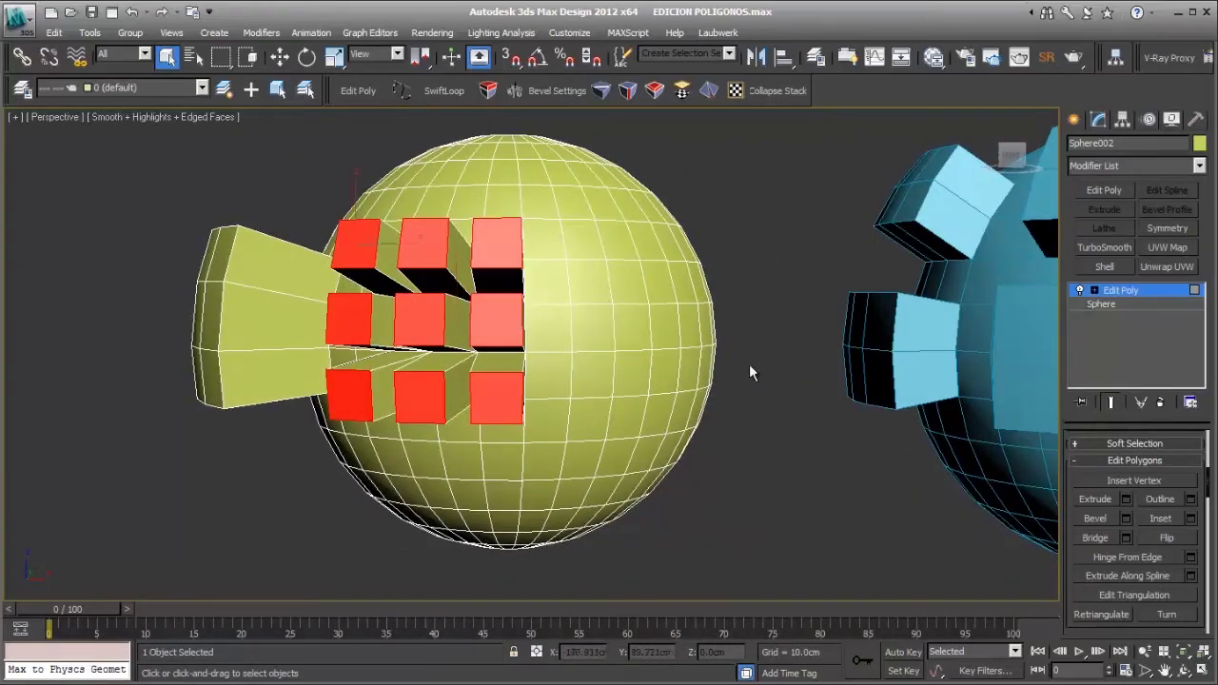
click(751, 370)
Step: Select a block of polygons two rows high and four columns wide on the upper sphere, above the Local Normals extrusion
mouse_move(631, 375)
alt+middle_down()
mouse_move(653, 281)
mouse_move(625, 387)
alt+middle_up()
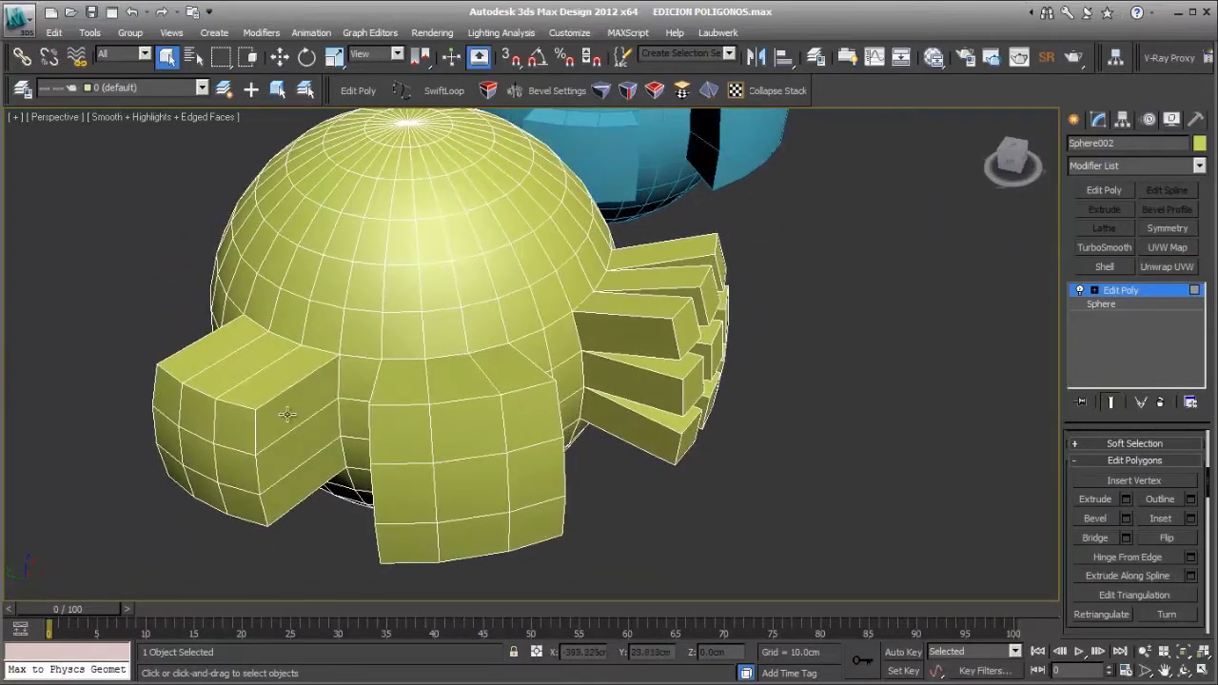
alt+middle_drag(255, 419, 282, 290)
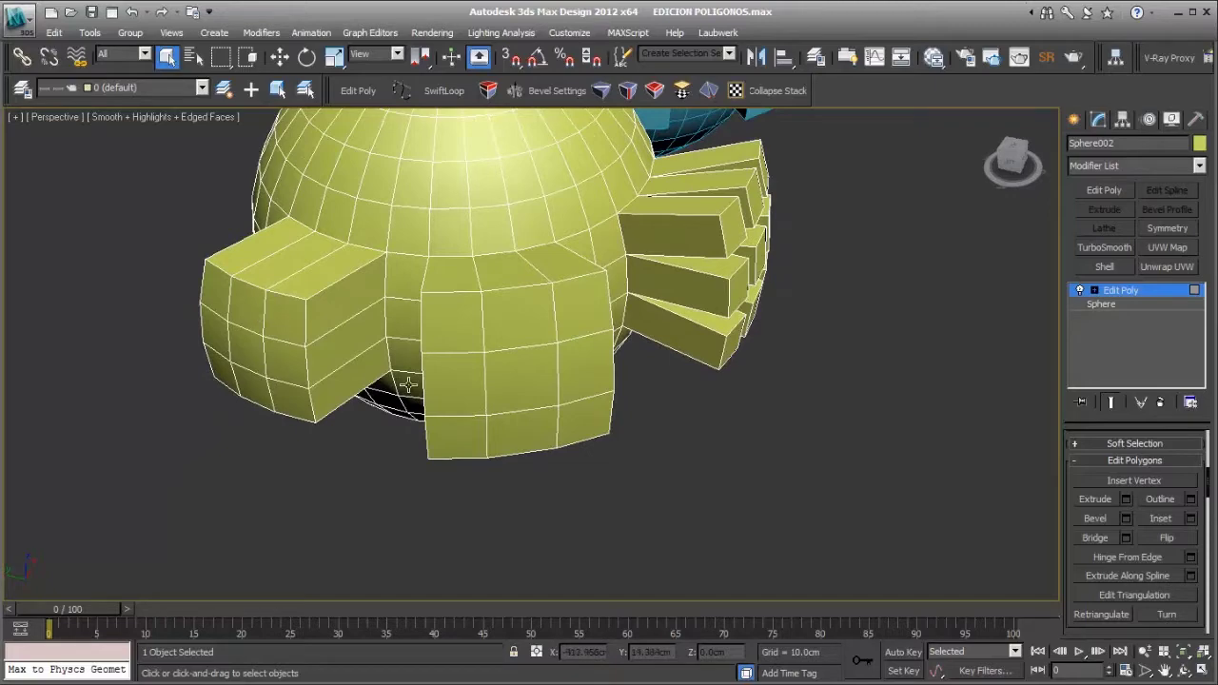
alt+middle_drag(576, 317, 531, 294)
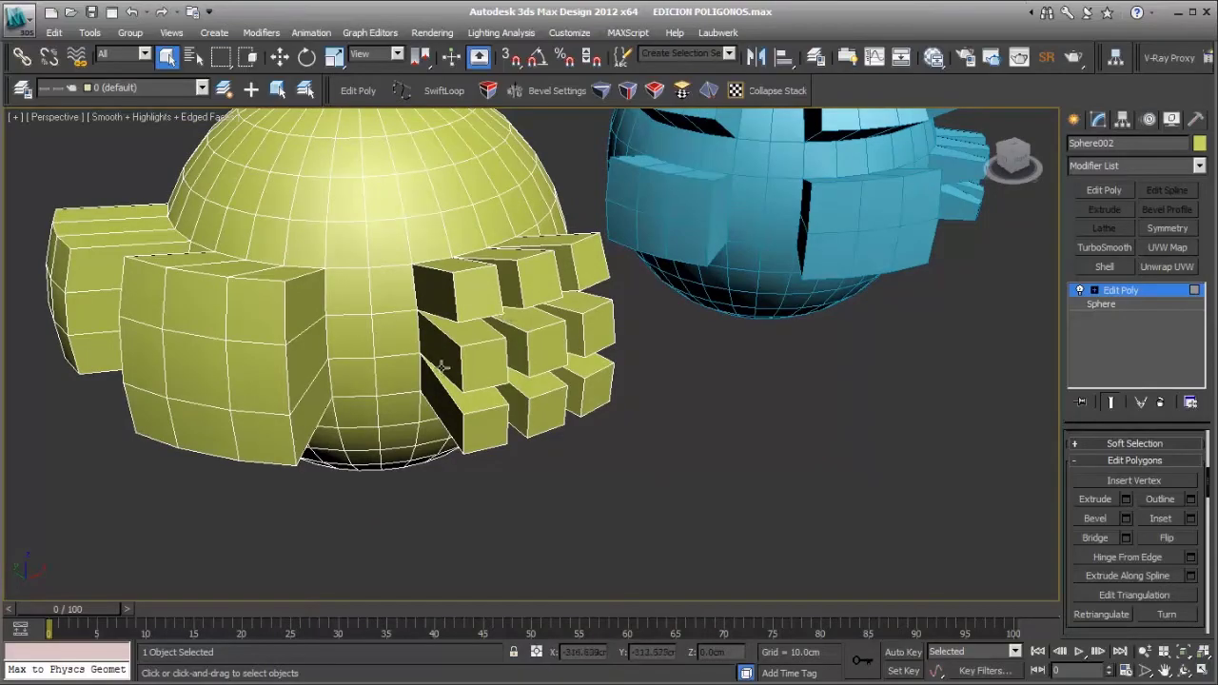
alt+middle_drag(398, 370, 431, 334)
click(431, 333)
ctrl+click(458, 335)
ctrl+click(495, 332)
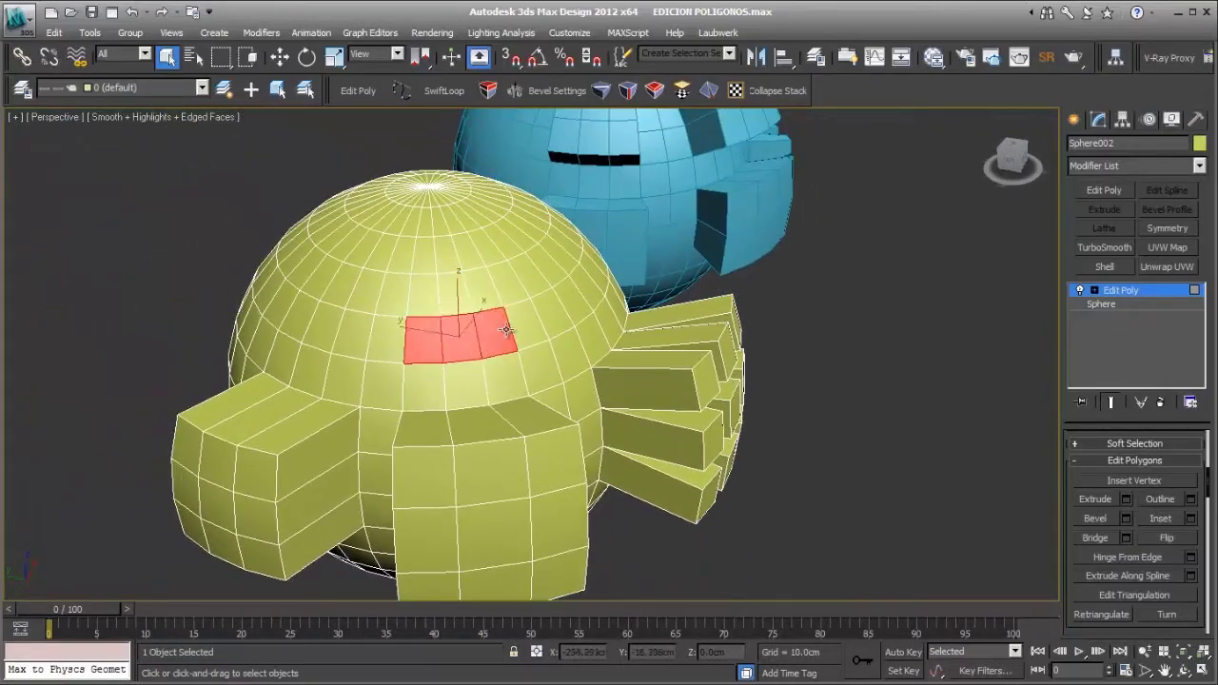
ctrl+click(524, 319)
ctrl+click(487, 288)
ctrl+click(453, 291)
ctrl+click(420, 301)
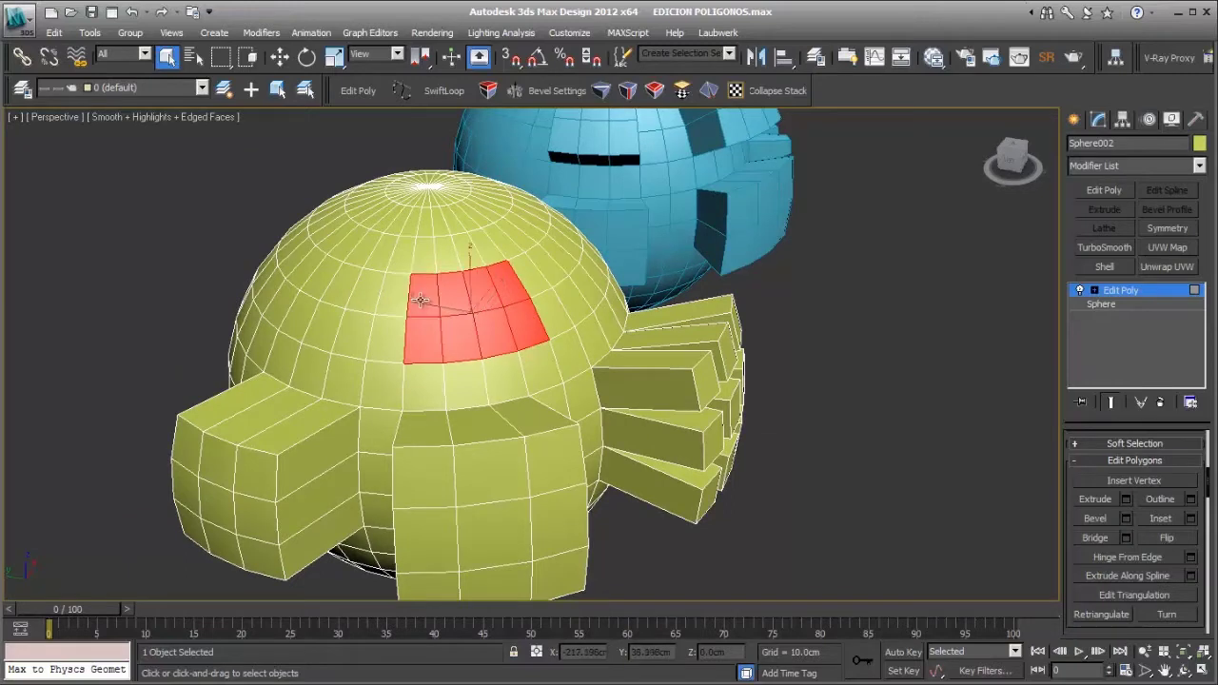
Step: Bevel the selected two-by-four block with the Group Normals type and set its height to about 39.04 cm
click(1128, 520)
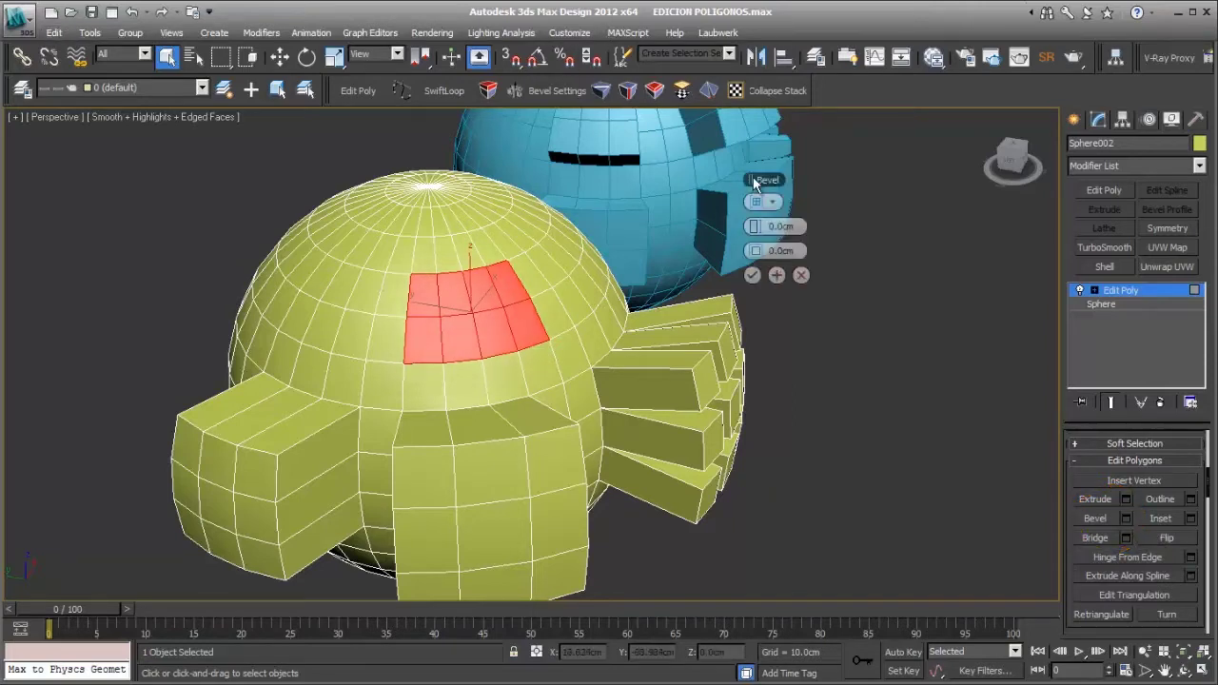
drag(753, 177, 790, 188)
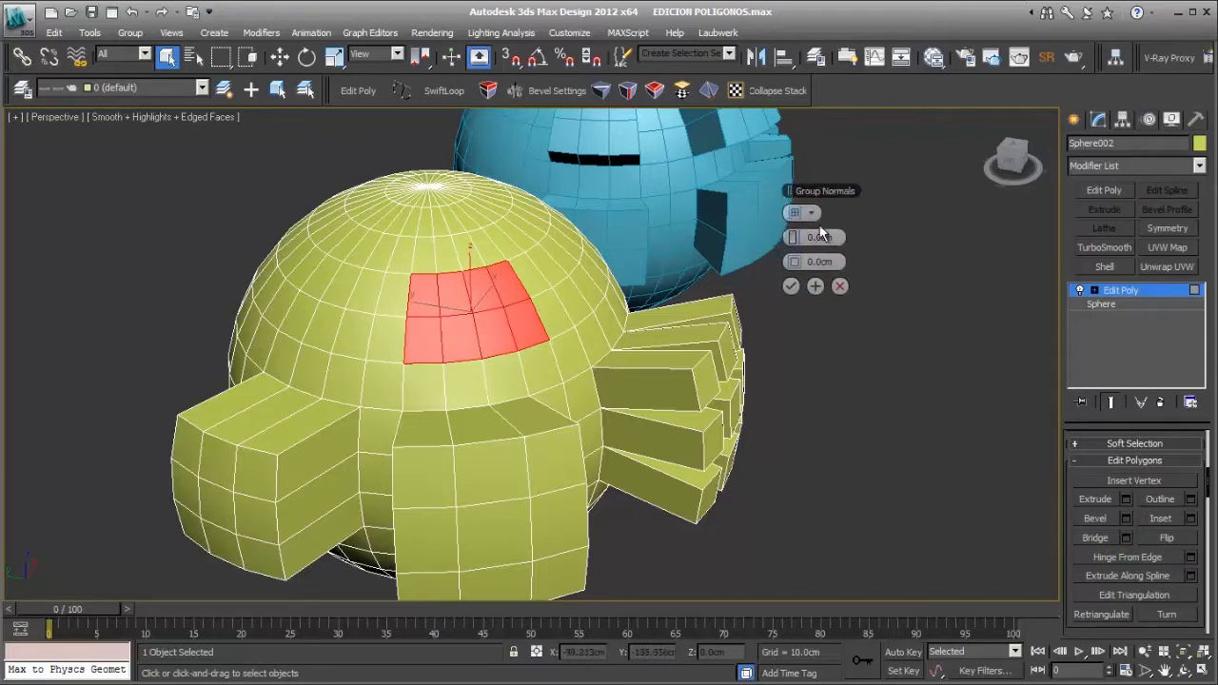
click(803, 213)
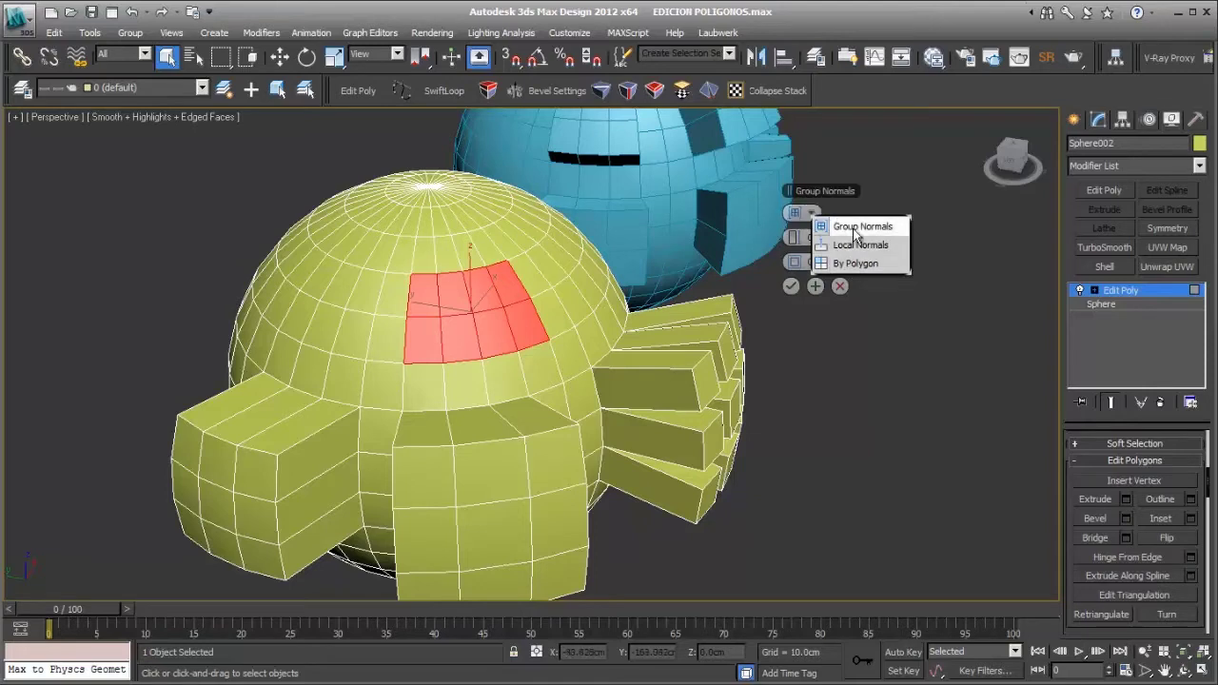
click(808, 190)
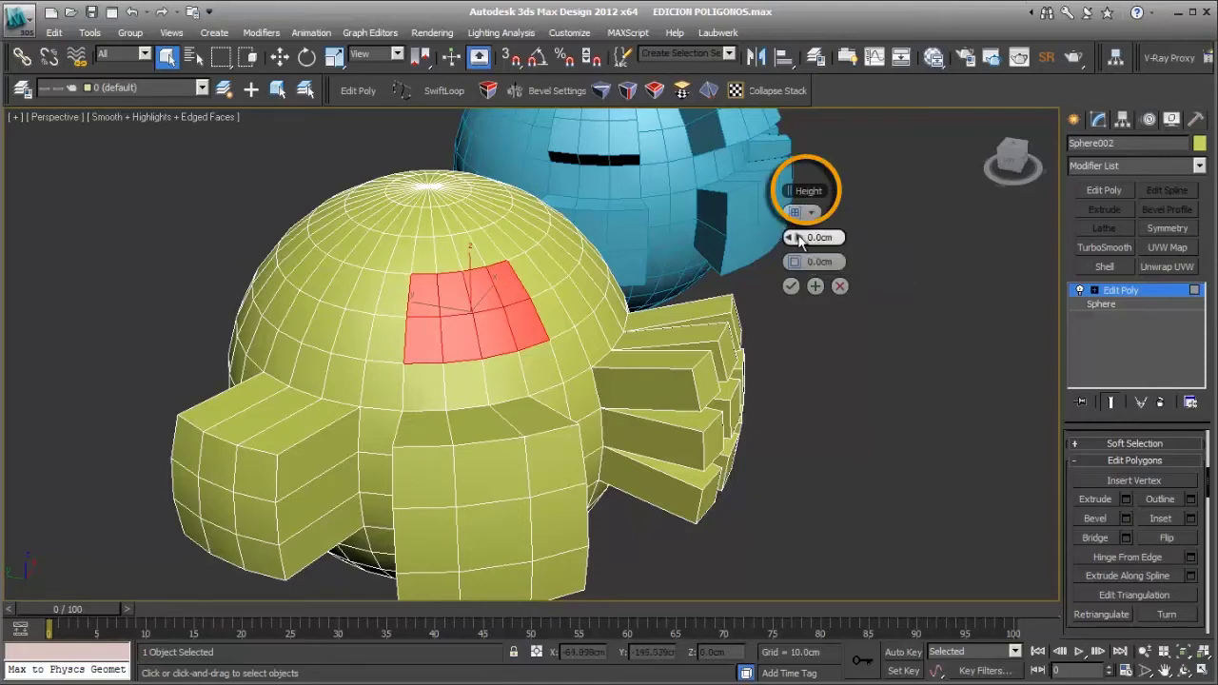
drag(809, 237, 853, 240)
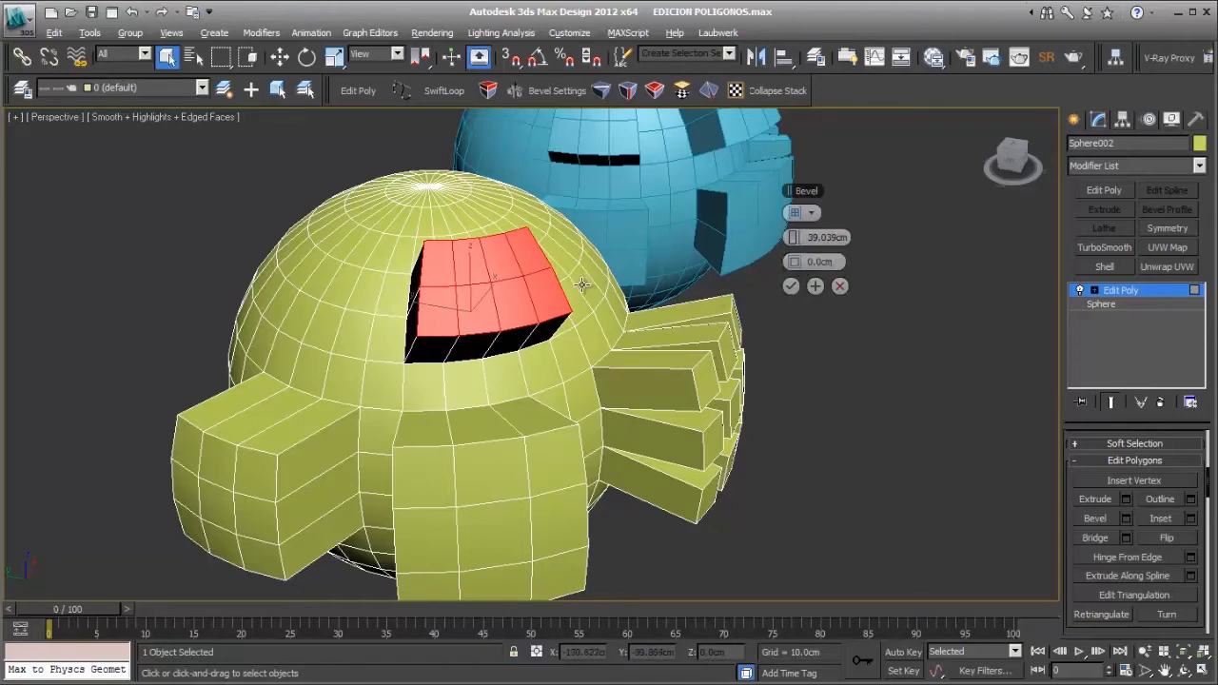
Step: Widen the top of the Group Normals bevel with an outline of about 3.04 cm and accept it
alt+middle_drag(582, 284, 558, 267)
scroll(558, 321, up, 4)
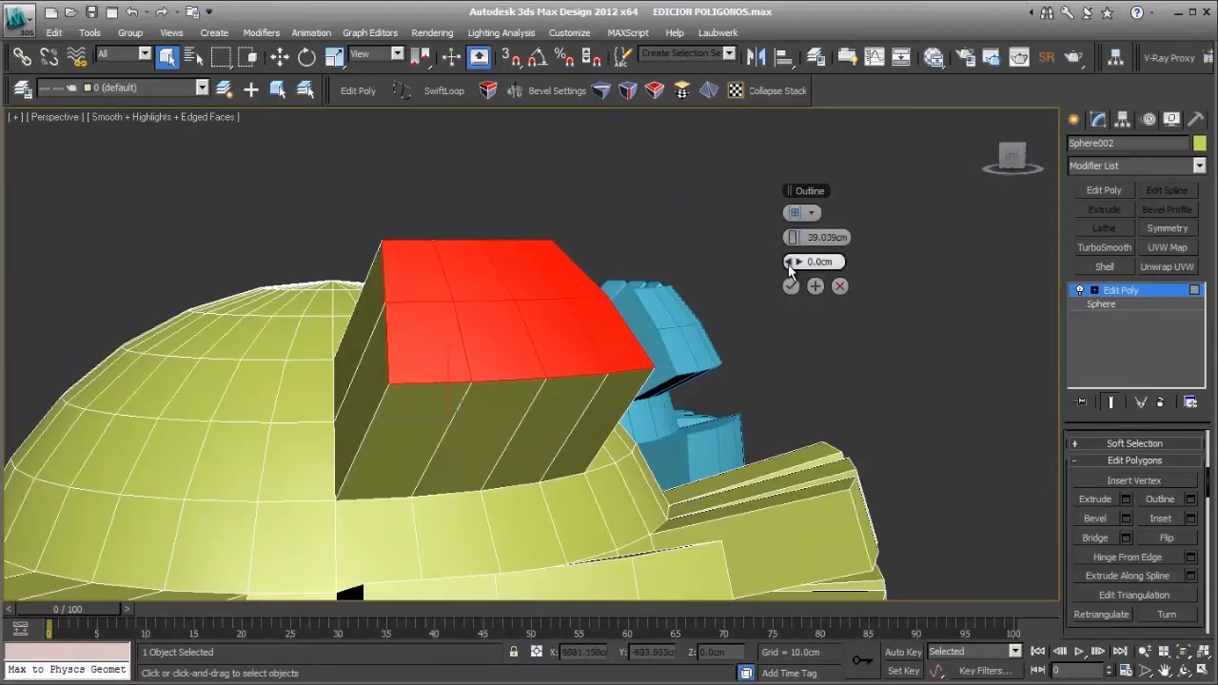
mouse_move(810, 263)
mouse_down()
mouse_move(857, 264)
mouse_move(694, 267)
mouse_move(838, 263)
mouse_move(804, 286)
mouse_up()
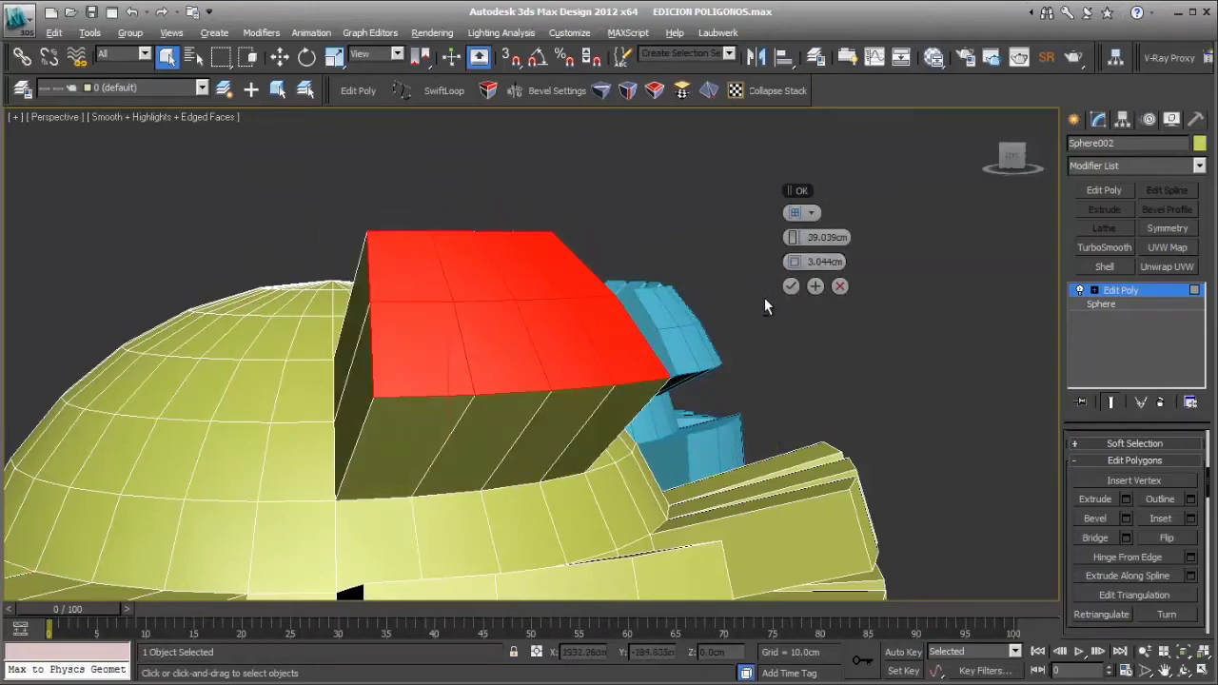
click(791, 286)
Step: Select a block two rows high and three columns wide on the upper sphere, to one side of the bevelled block
alt+middle_drag(393, 323, 503, 329)
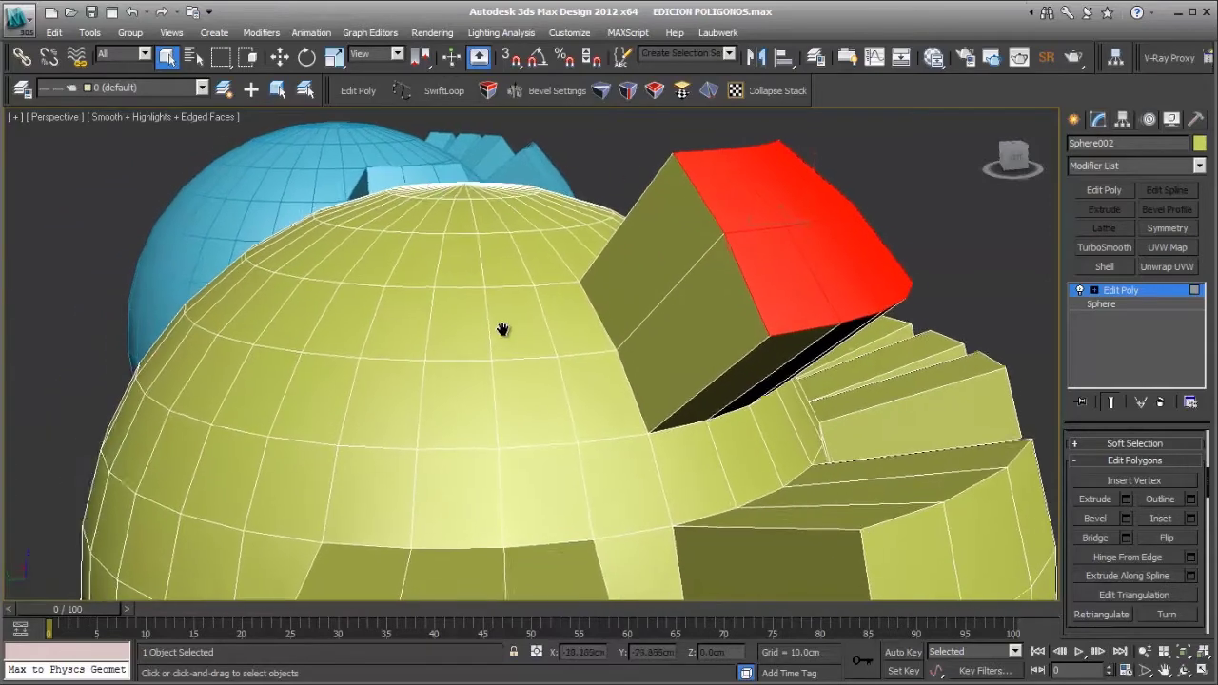
click(464, 340)
ctrl+click(417, 329)
ctrl+click(358, 331)
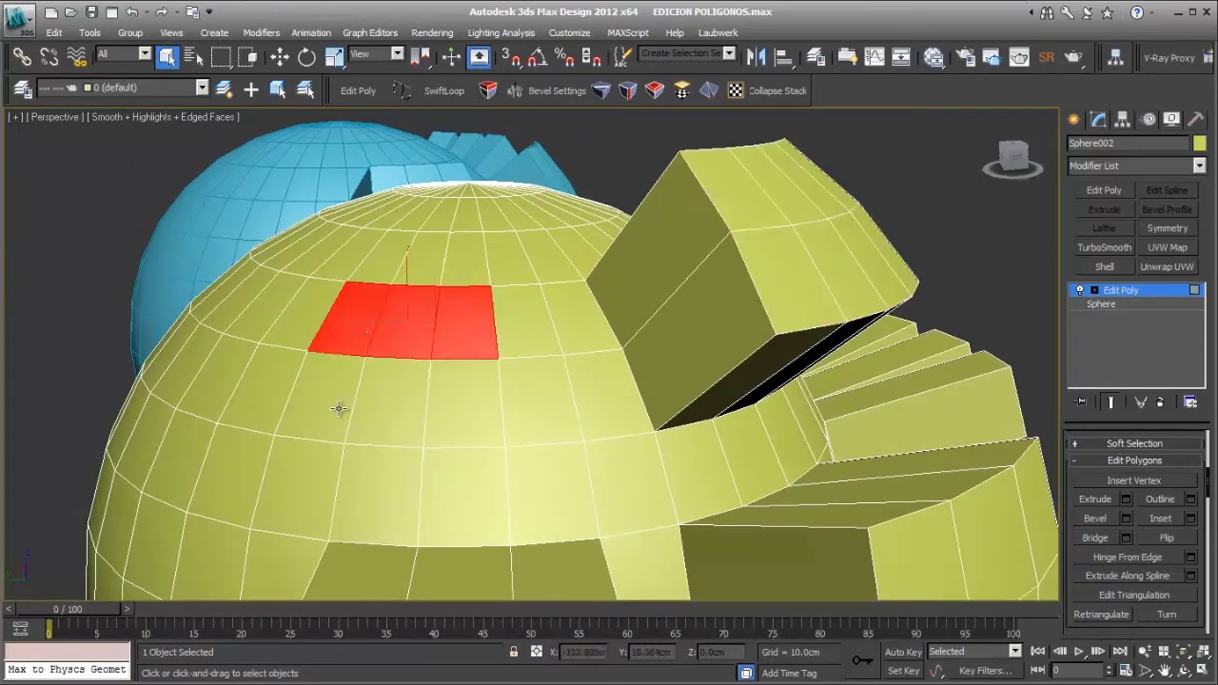
ctrl+click(340, 410)
ctrl+click(379, 410)
ctrl+click(459, 403)
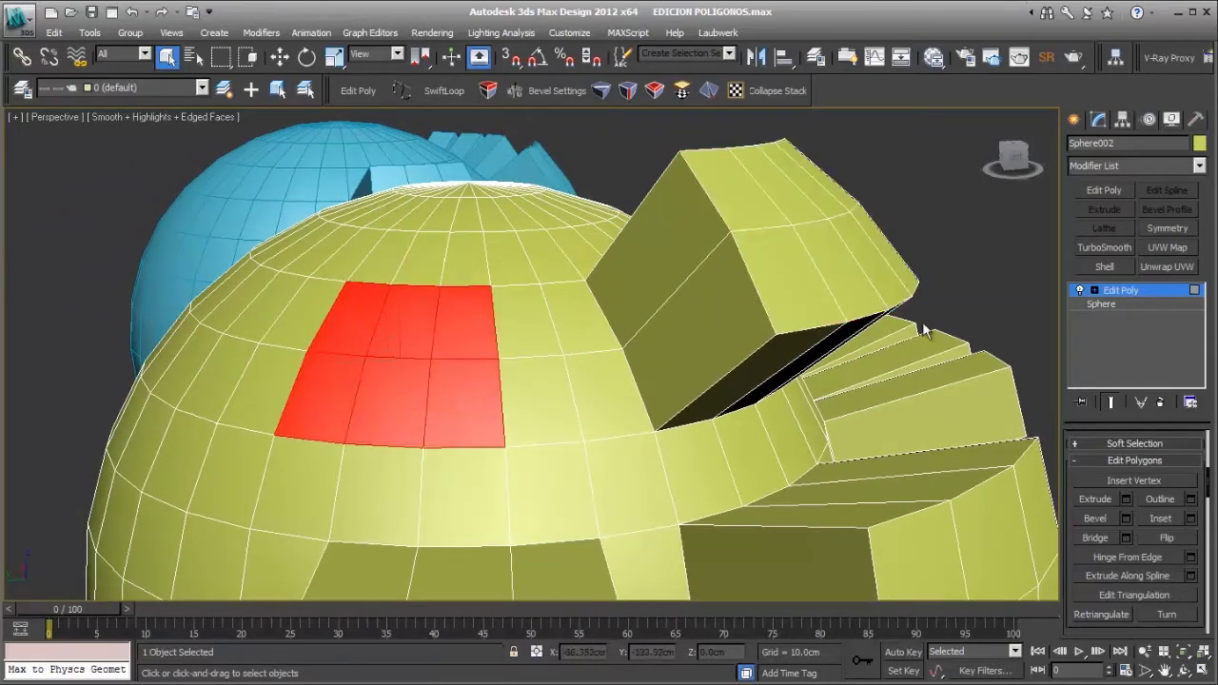
Step: Bevel the two-by-three block, previewing the Local Normals type and then switching it to By Polygon
click(1126, 518)
click(809, 212)
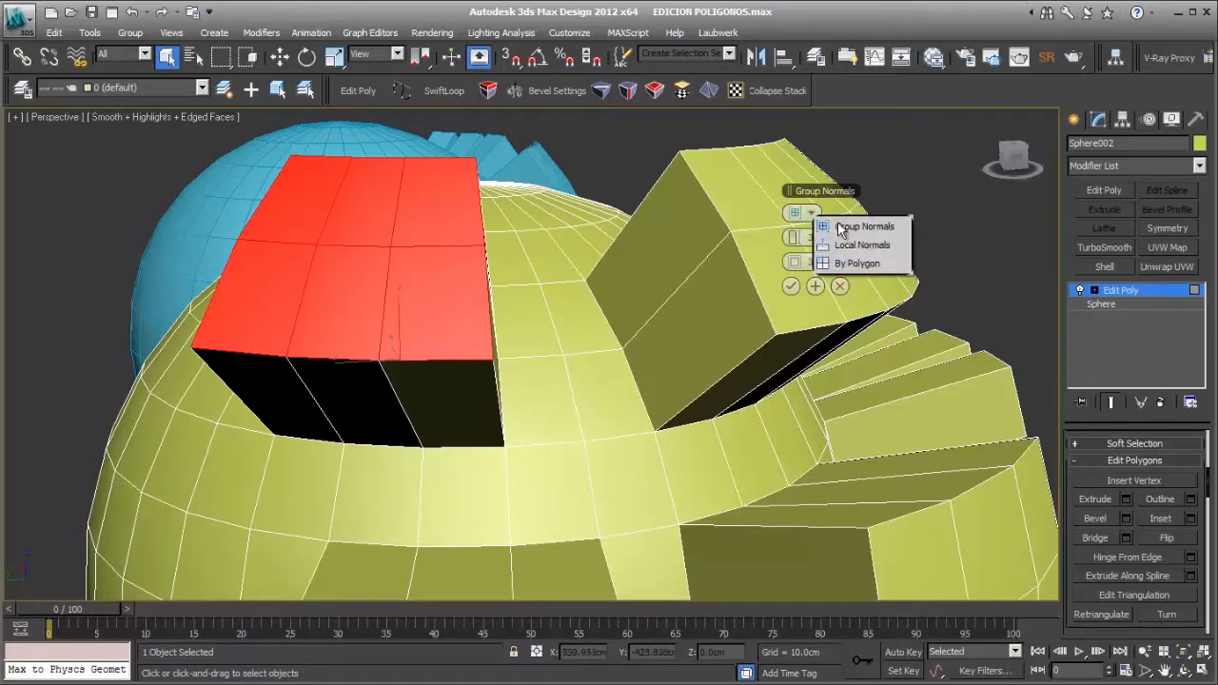
click(864, 246)
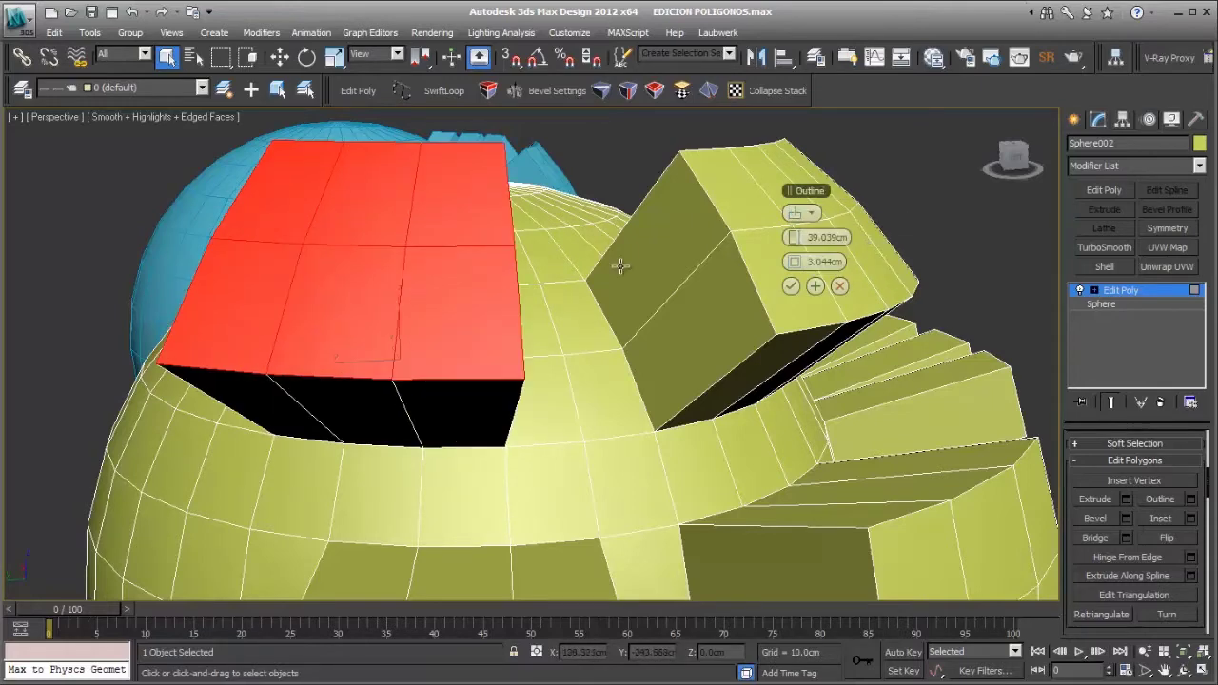
alt+middle_drag(619, 263, 470, 278)
click(810, 212)
click(794, 211)
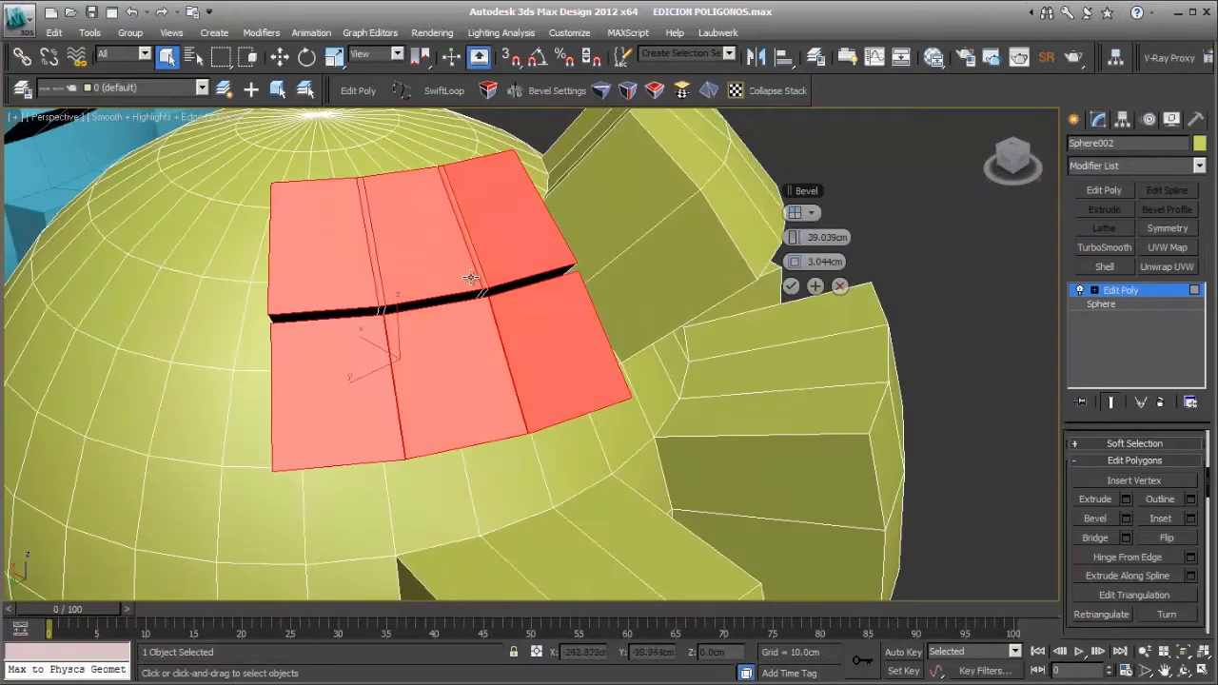
Step: Taper the six By Polygon bevels with an outline of about -5.96 cm and bring their height to about 28.72 cm
drag(790, 237, 791, 235)
alt+middle_drag(650, 356, 500, 359)
scroll(571, 327, down, 5)
drag(790, 237, 743, 270)
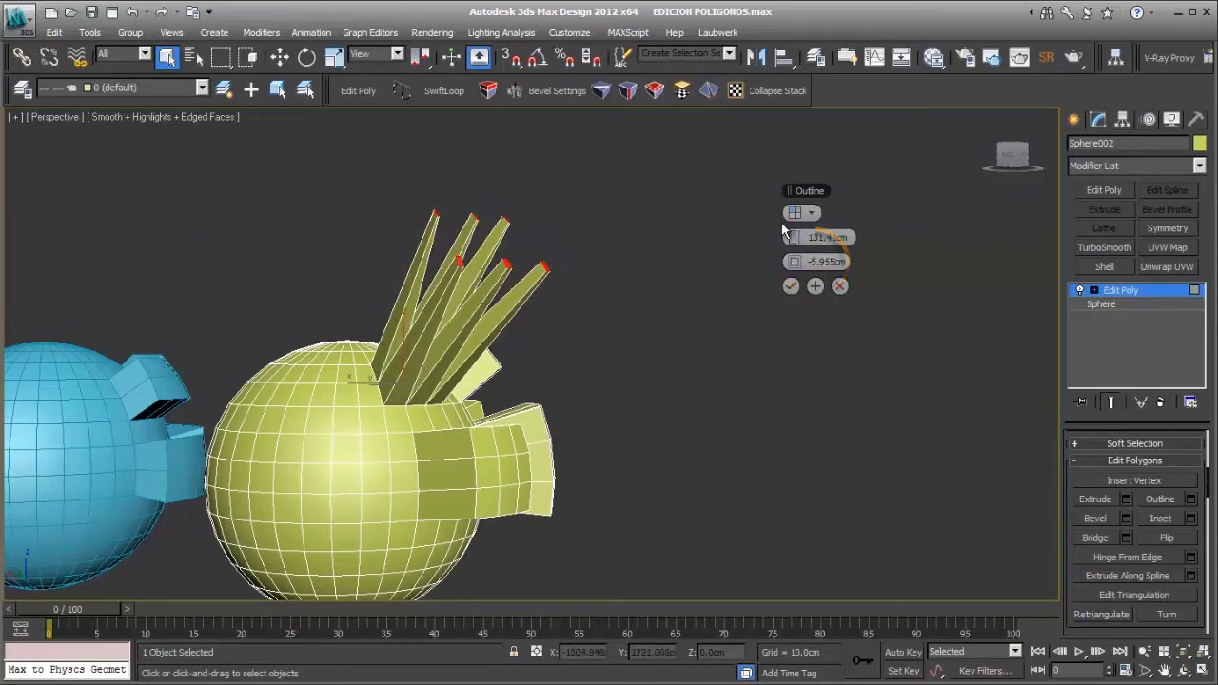
drag(802, 240, 430, 263)
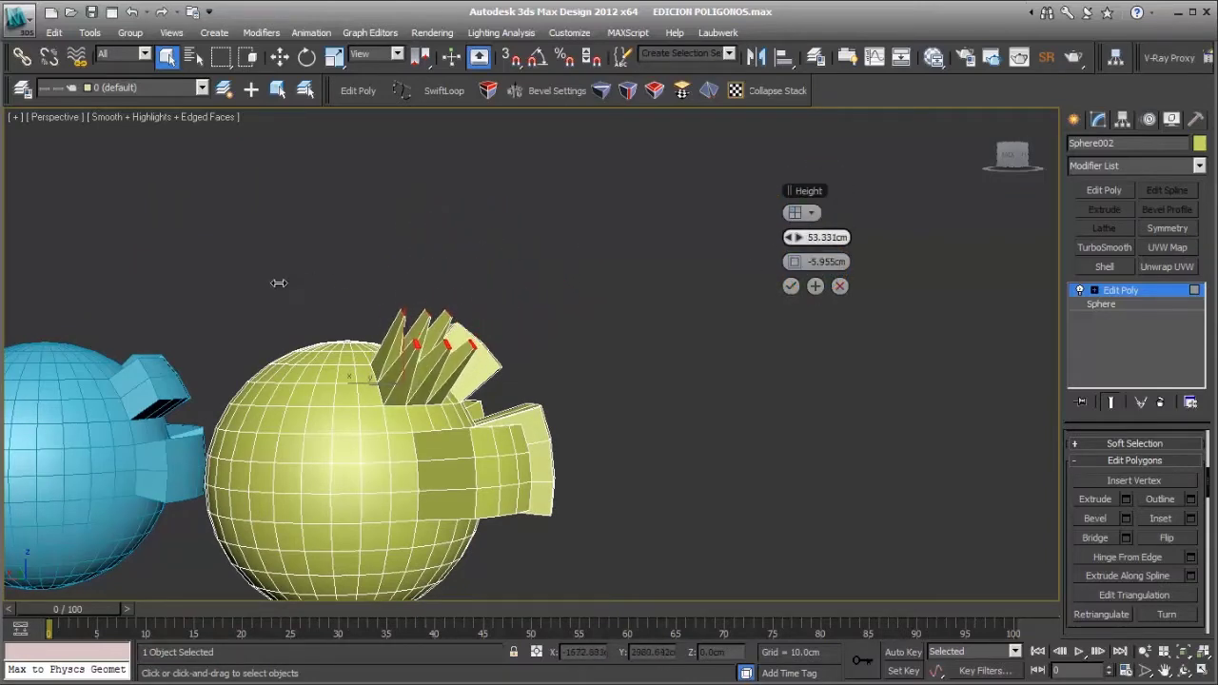
drag(208, 297, 181, 300)
scroll(411, 334, up, 4)
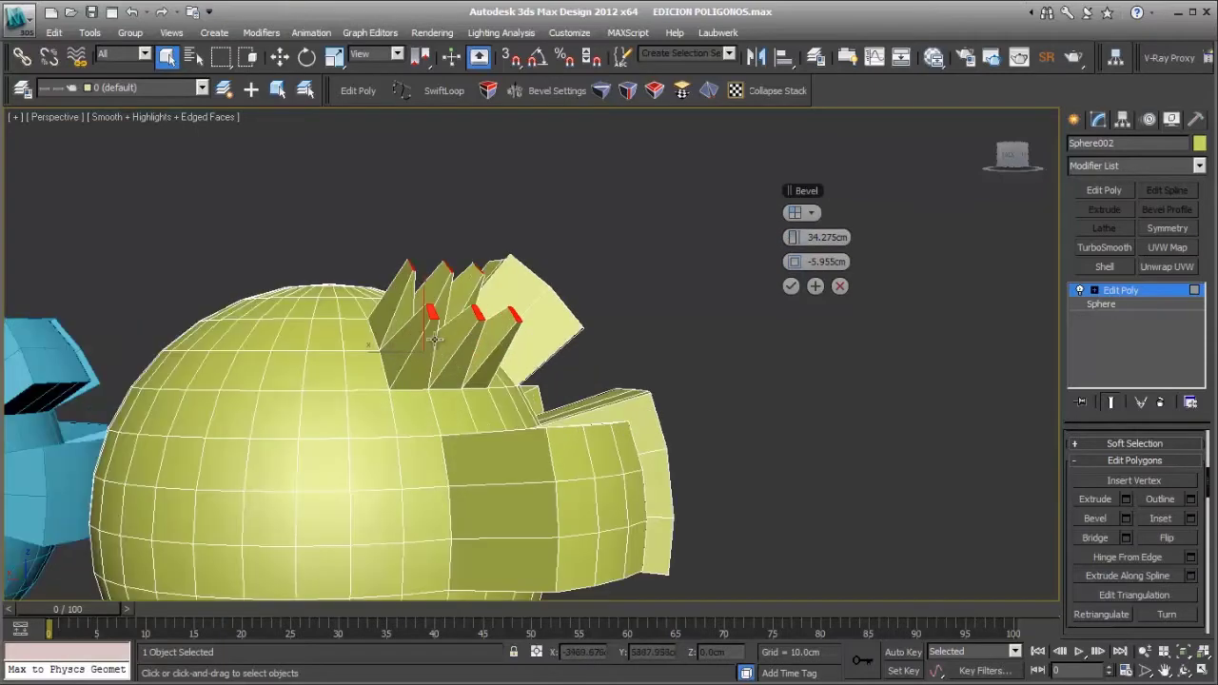
alt+middle_drag(411, 333, 495, 285)
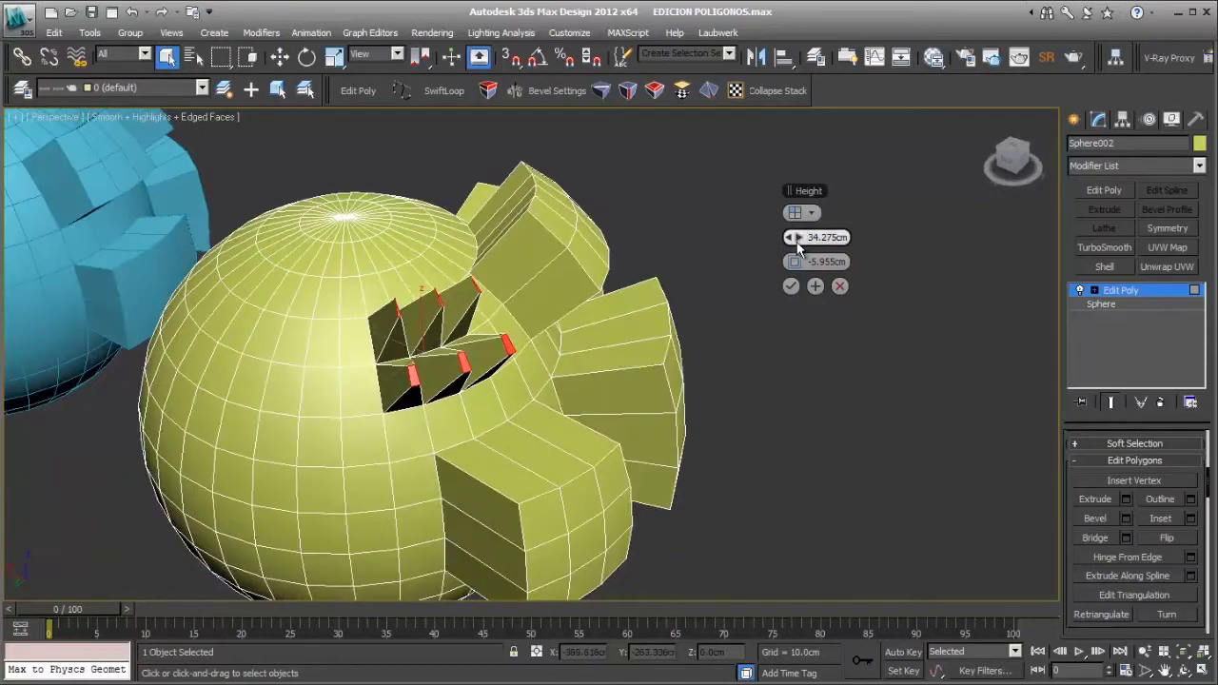
scroll(436, 350, up, 3)
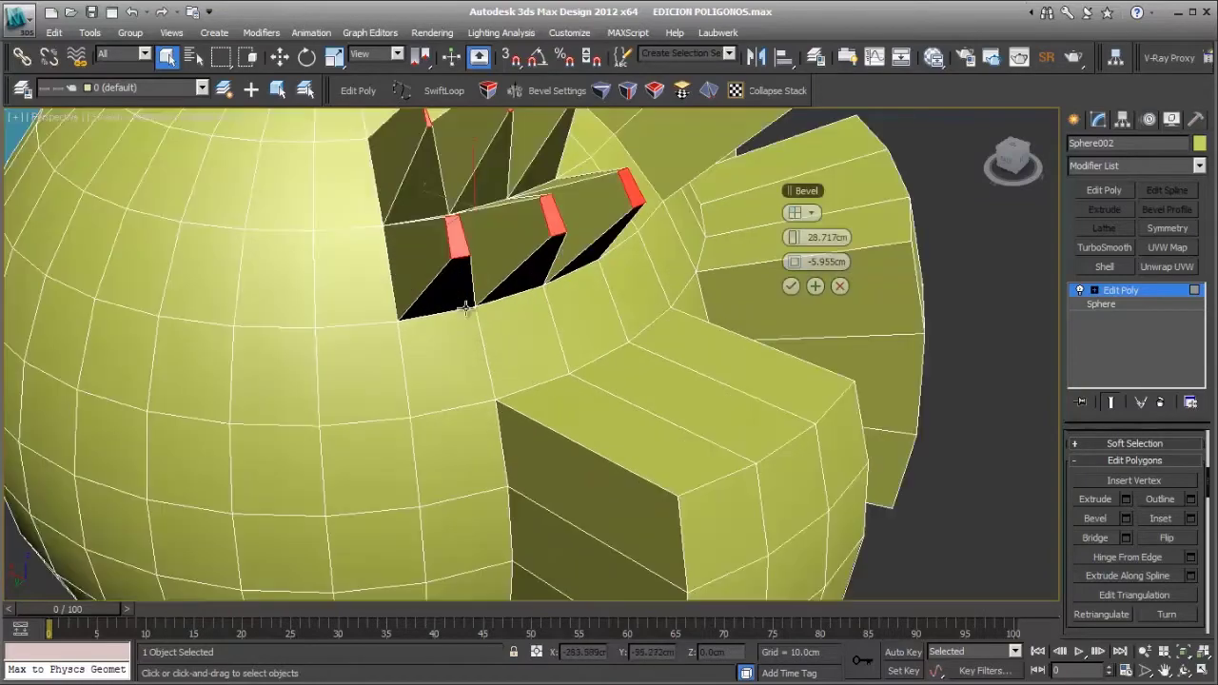
Step: Try a bevel outline of about -5.61 cm and examine the tips of the spikes up close
alt+middle_drag(529, 299, 552, 281)
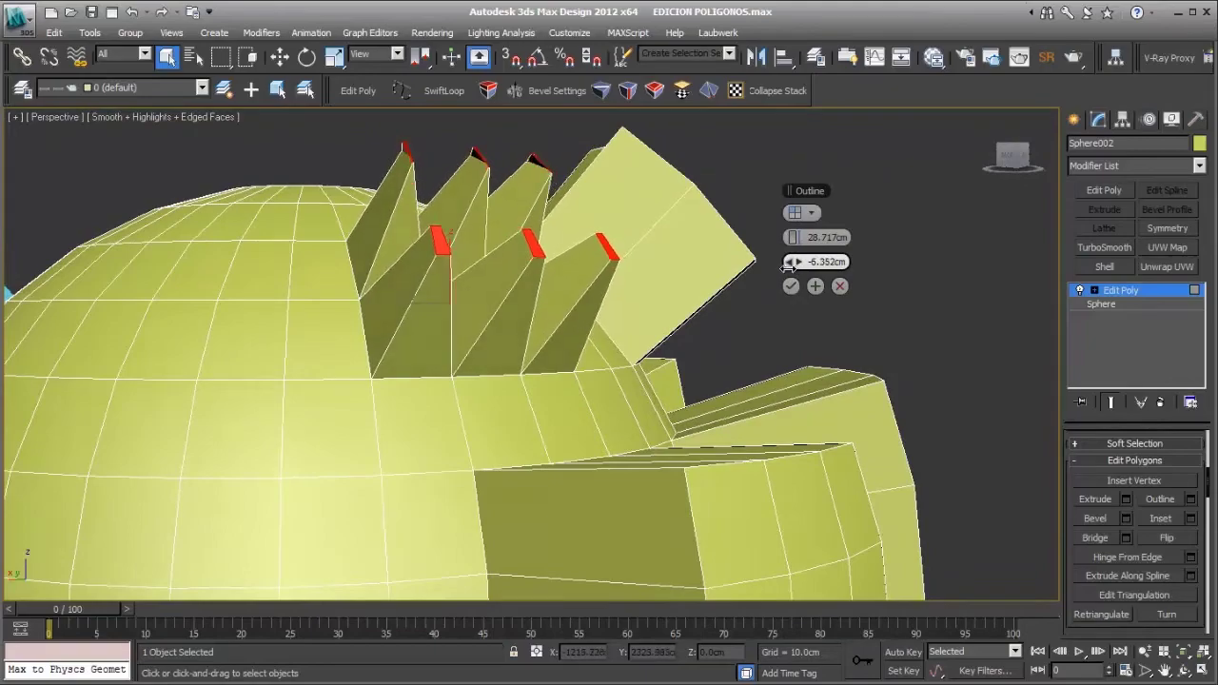
drag(789, 268, 794, 271)
alt+middle_drag(595, 255, 544, 275)
middle_drag(463, 267, 549, 282)
scroll(478, 272, up, 5)
middle_drag(464, 226, 492, 267)
middle_drag(638, 283, 537, 285)
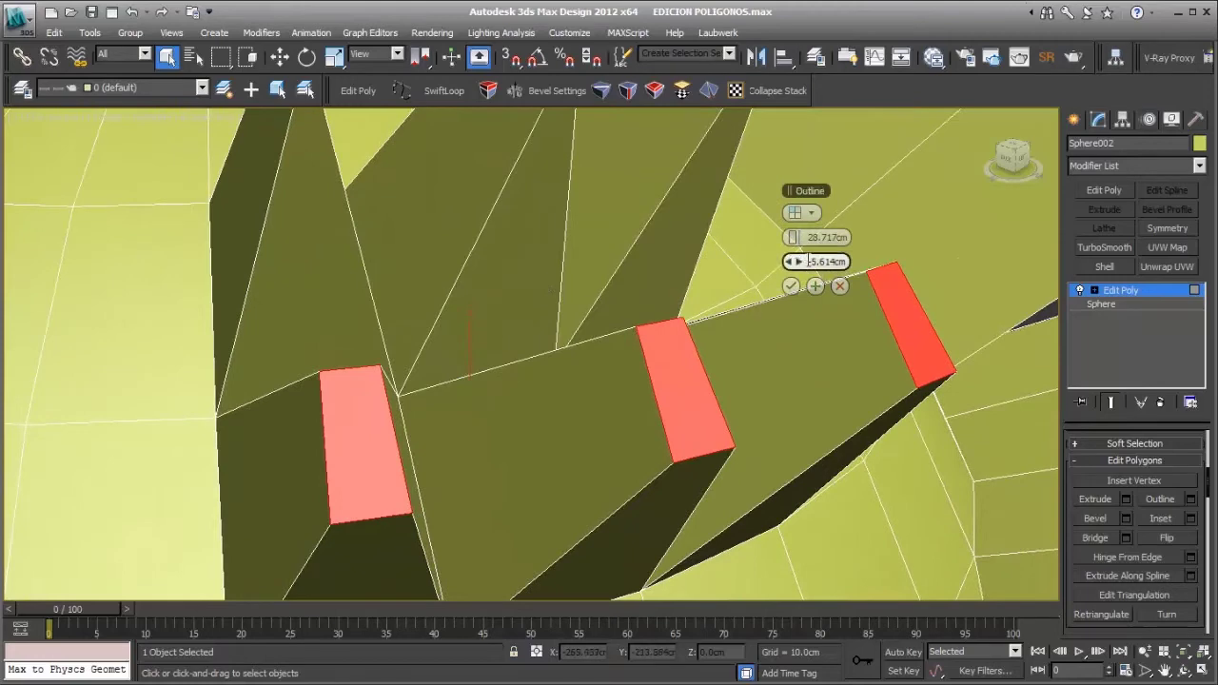
middle_drag(593, 267, 616, 332)
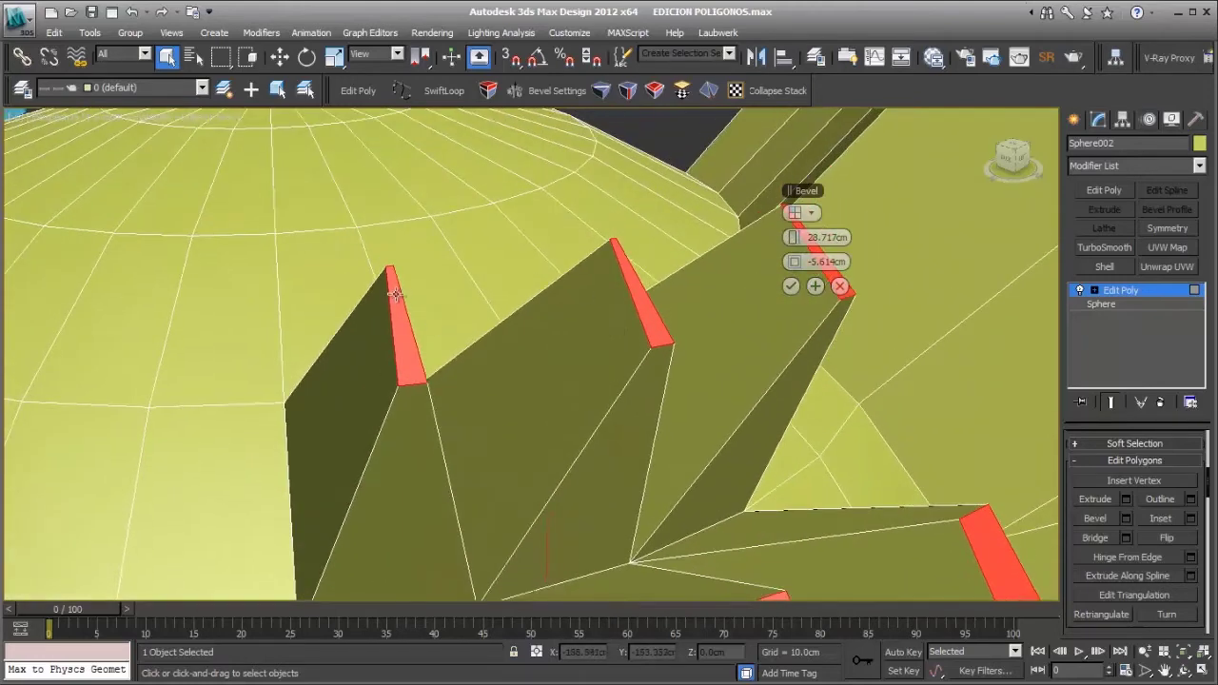
Step: Try an outline of about -8.66 cm on the spikes, set it to about -5.88 cm and accept the bevel
mouse_move(793, 262)
mouse_down()
mouse_move(766, 269)
mouse_move(791, 264)
mouse_up()
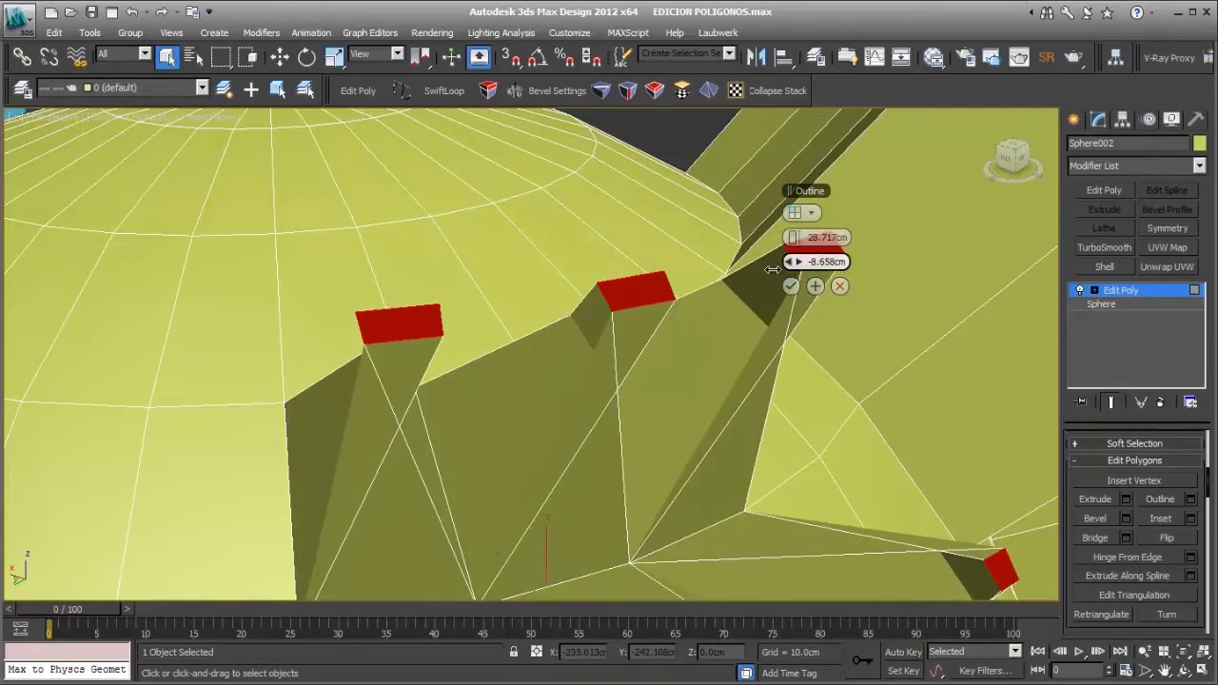
alt+middle_drag(648, 327, 417, 257)
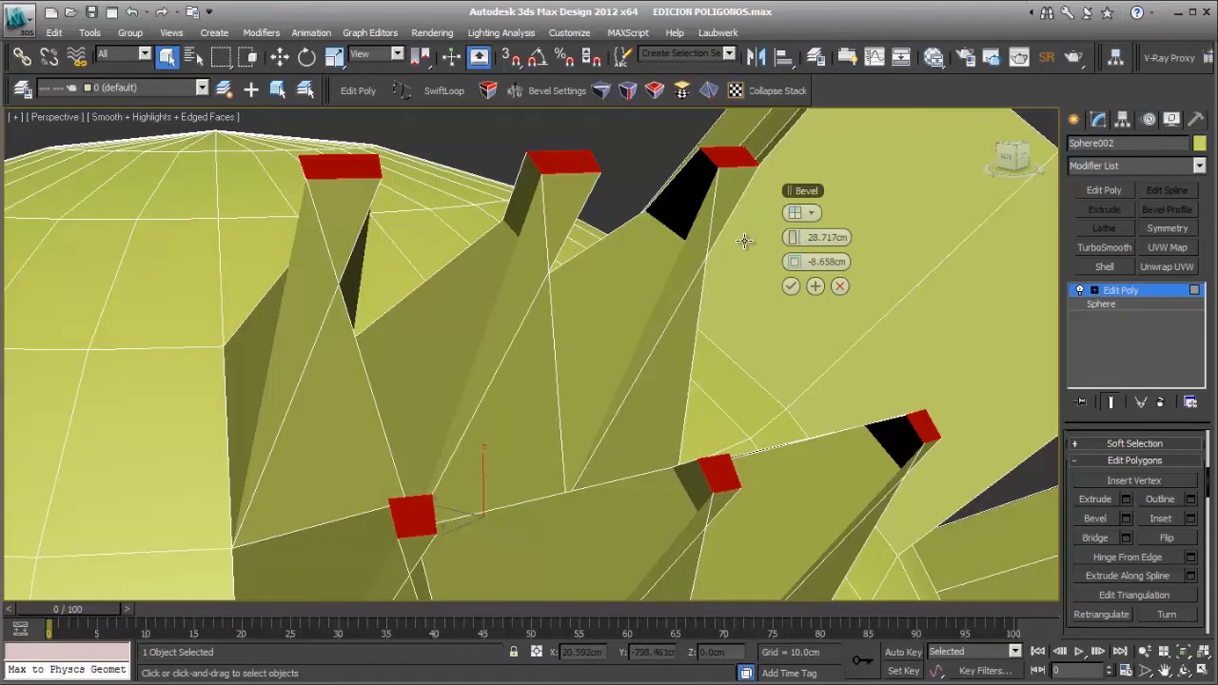
mouse_move(795, 263)
mouse_down()
mouse_move(796, 276)
mouse_move(795, 262)
mouse_move(817, 266)
mouse_up()
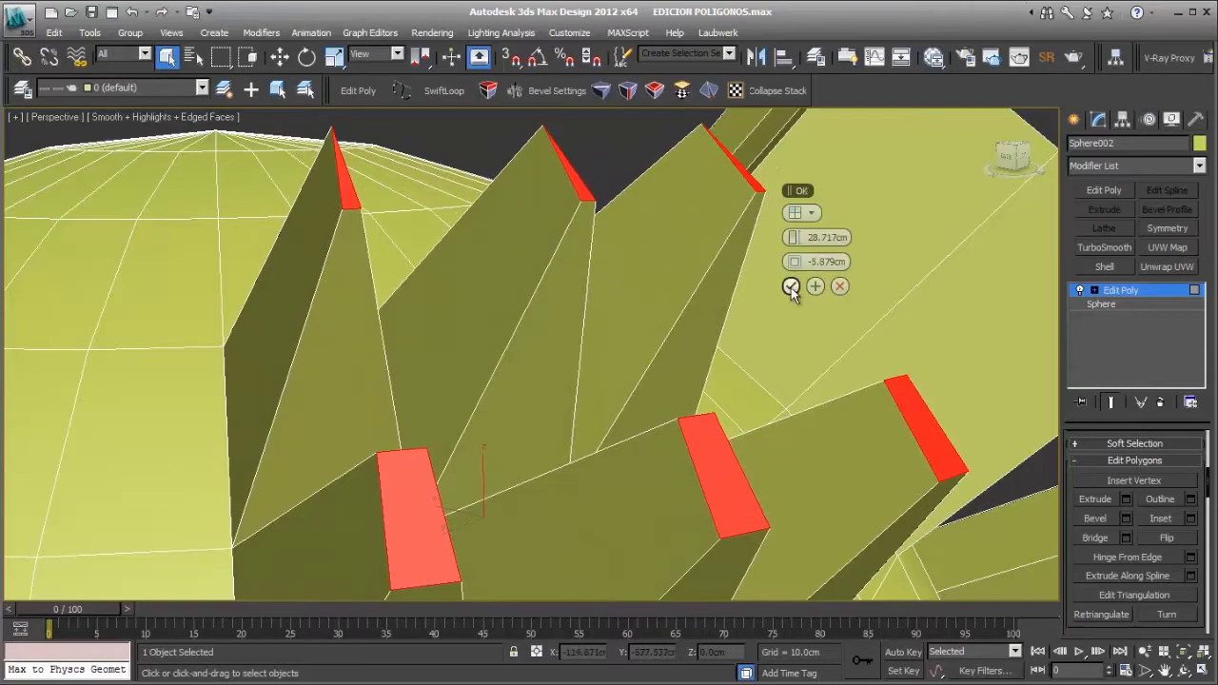
click(791, 287)
Step: Select a single polygon on the bare side of the yellow sphere, in the middle row beyond the Group Normals extrusion
scroll(580, 335, down, 5)
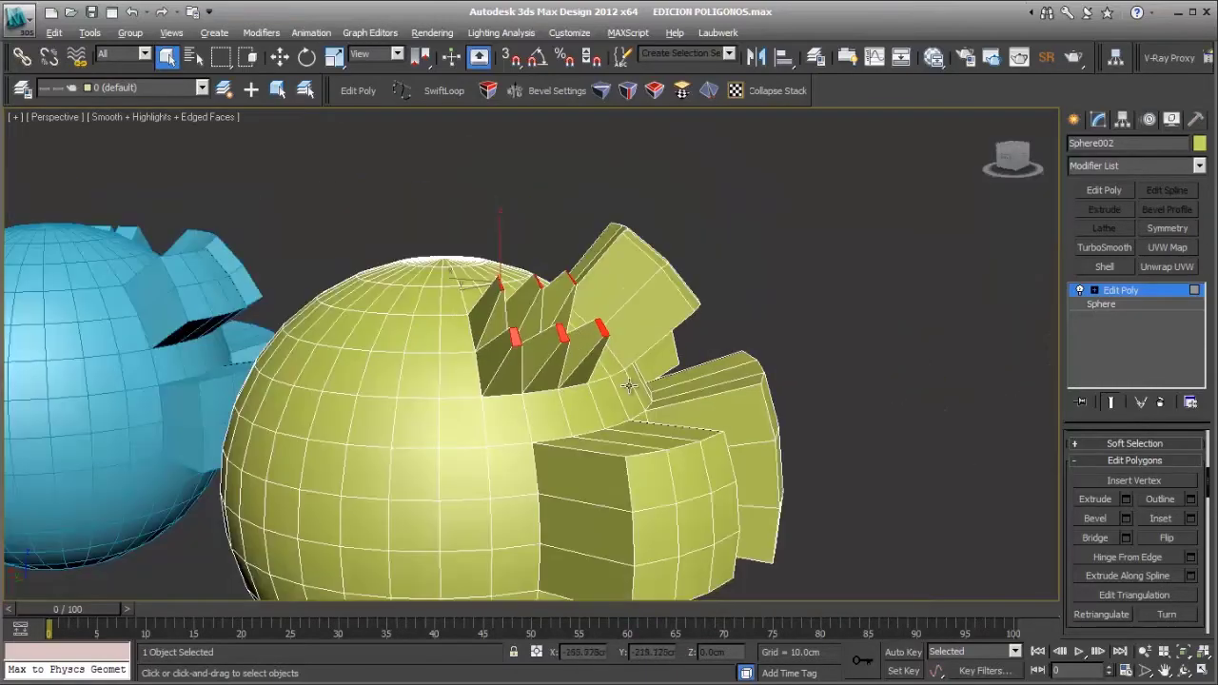
alt+middle_drag(628, 384, 570, 400)
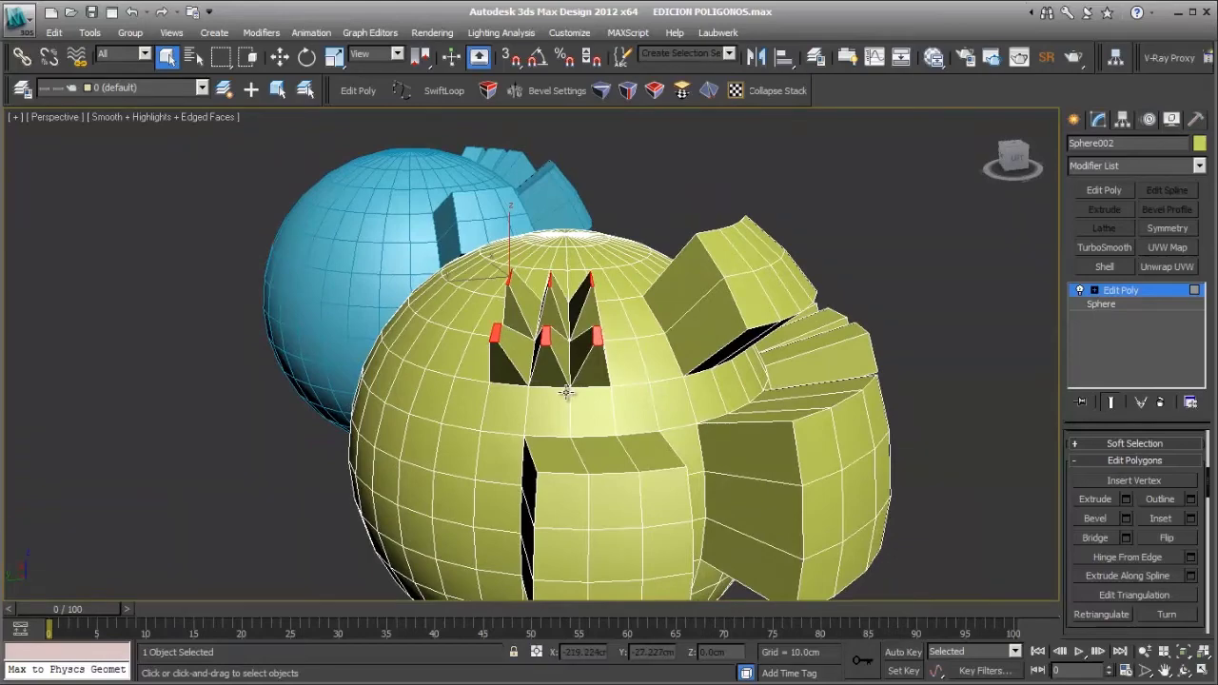
alt+middle_drag(495, 463, 578, 412)
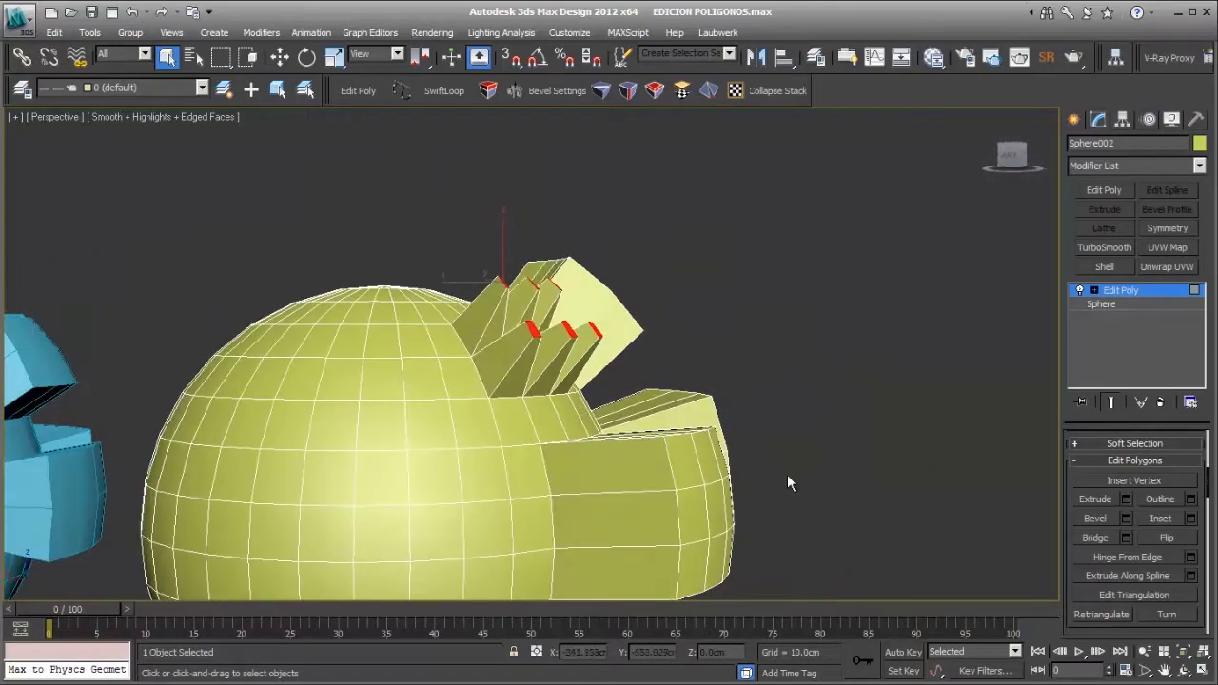
scroll(855, 511, down, 3)
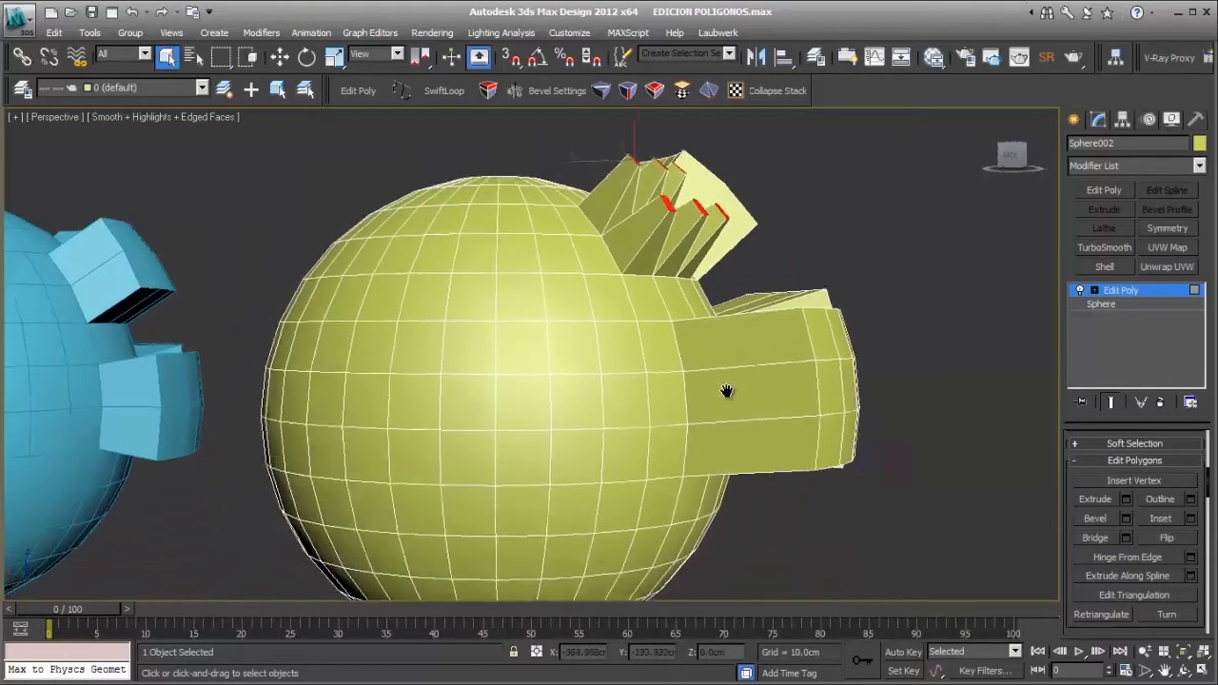
click(468, 420)
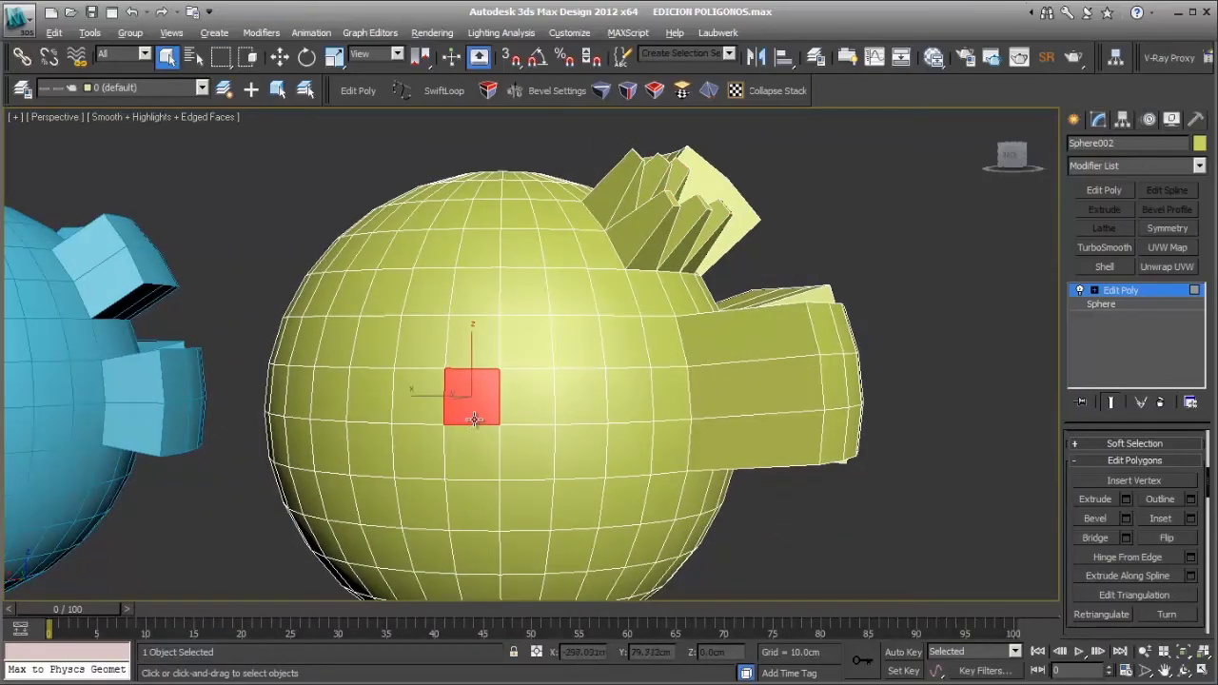
alt+middle_drag(474, 419, 421, 424)
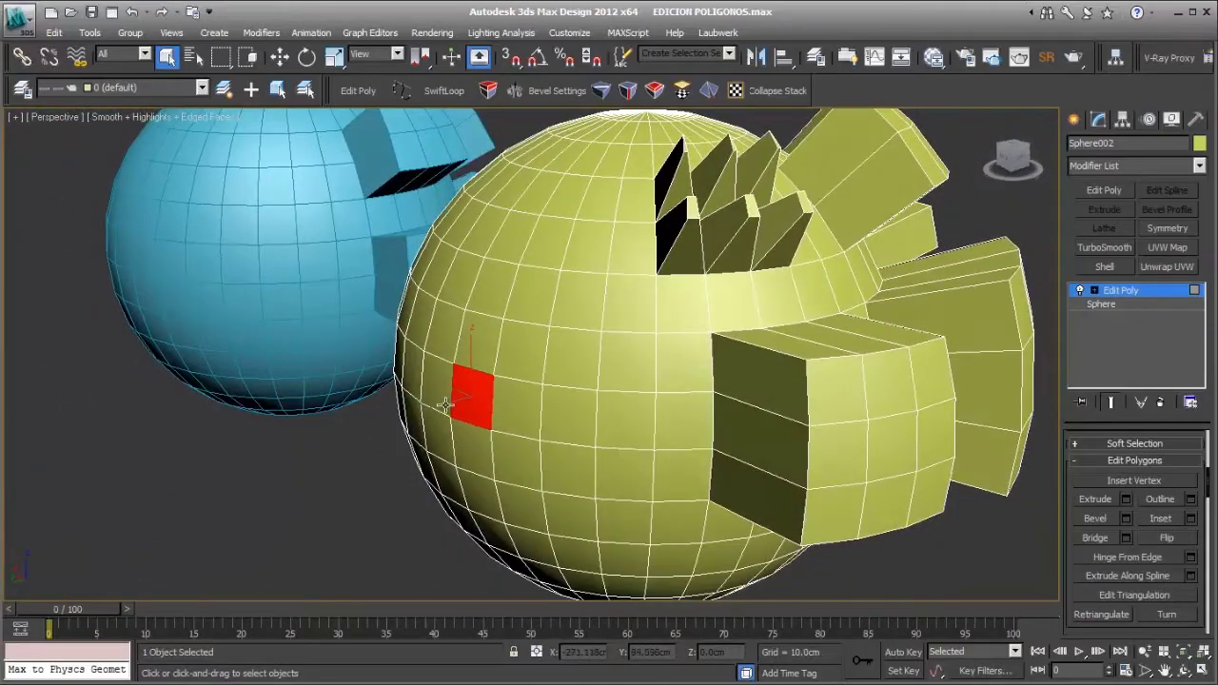
Step: Add a second polygon in the same row to the selection, on the other side of the sphere near the By Polygon extrusion
alt+middle_drag(689, 353, 513, 430)
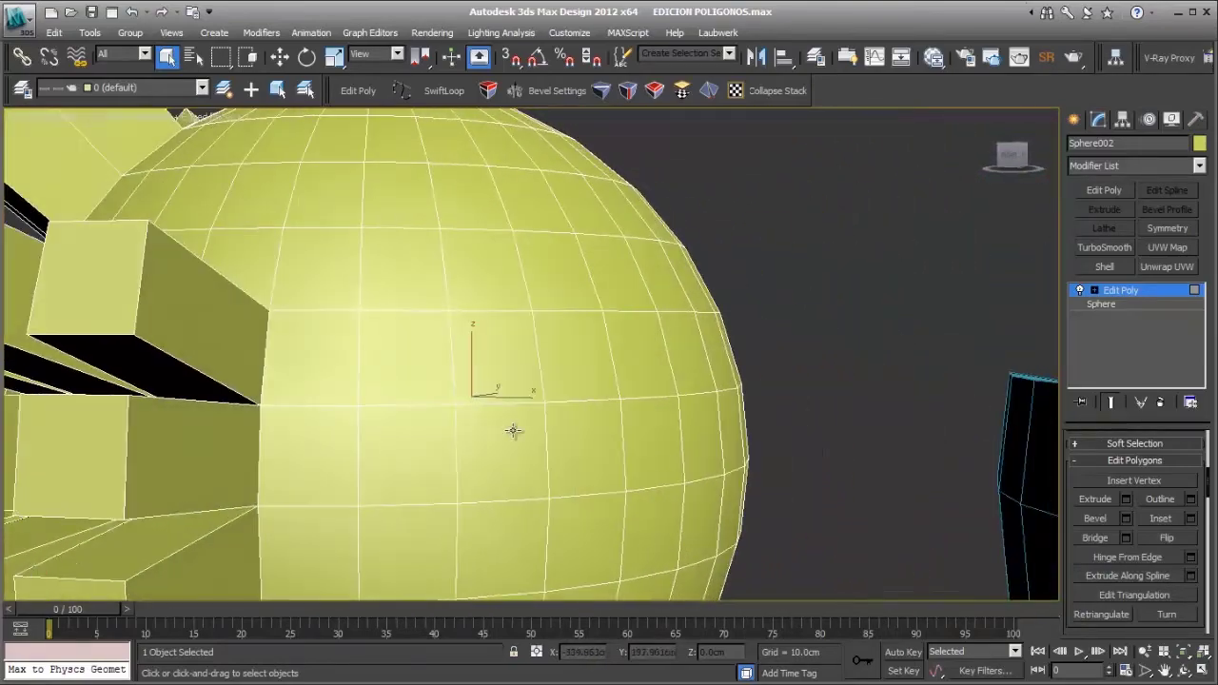
click(513, 458)
scroll(511, 421, down, 10)
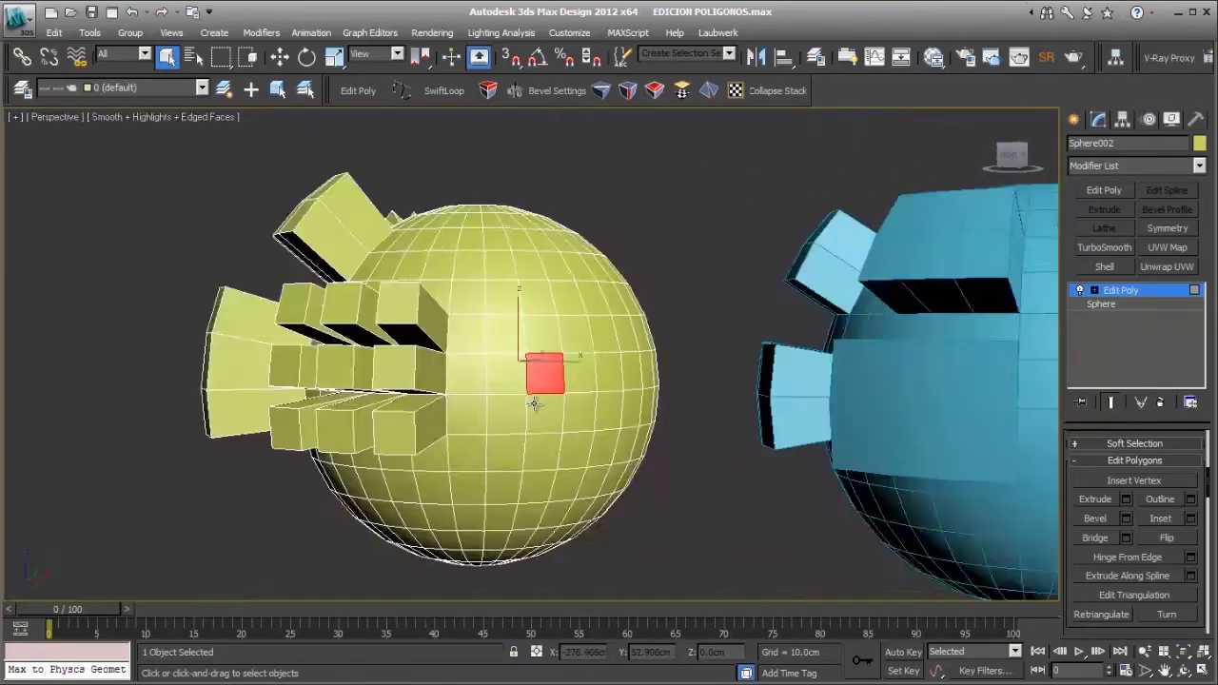
alt+middle_drag(511, 421, 458, 405)
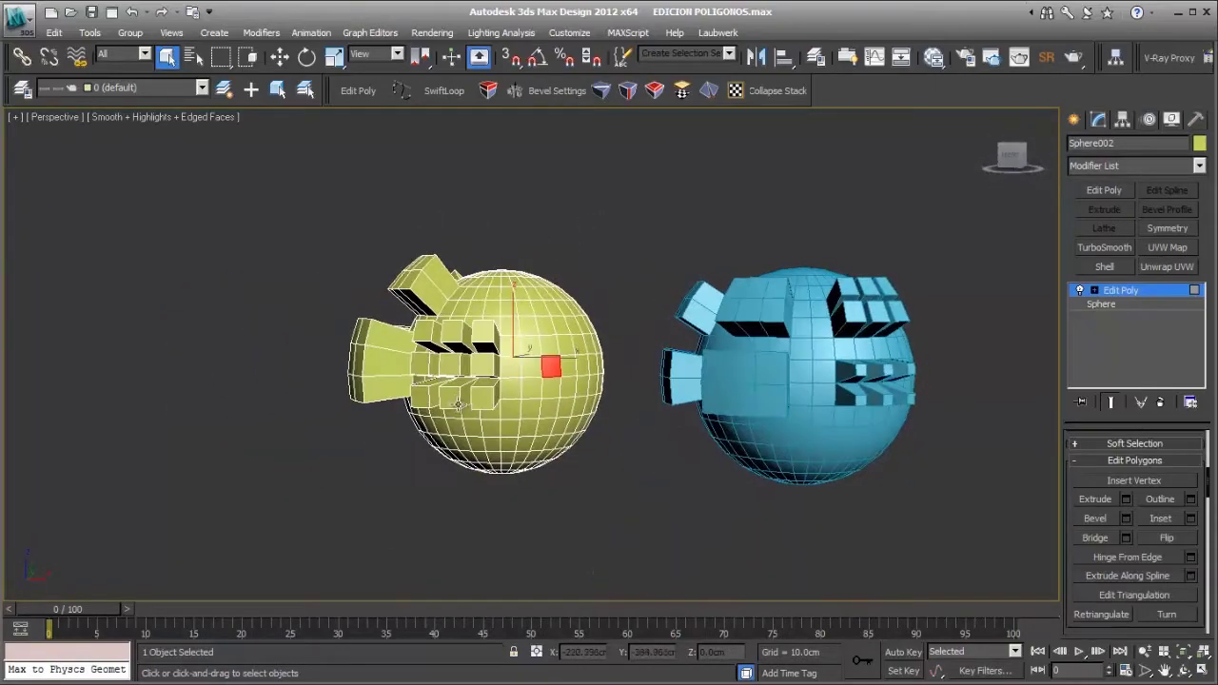
Step: Bridge the two selected polygons to form a tunnel through the yellow sphere
scroll(589, 417, up, 4)
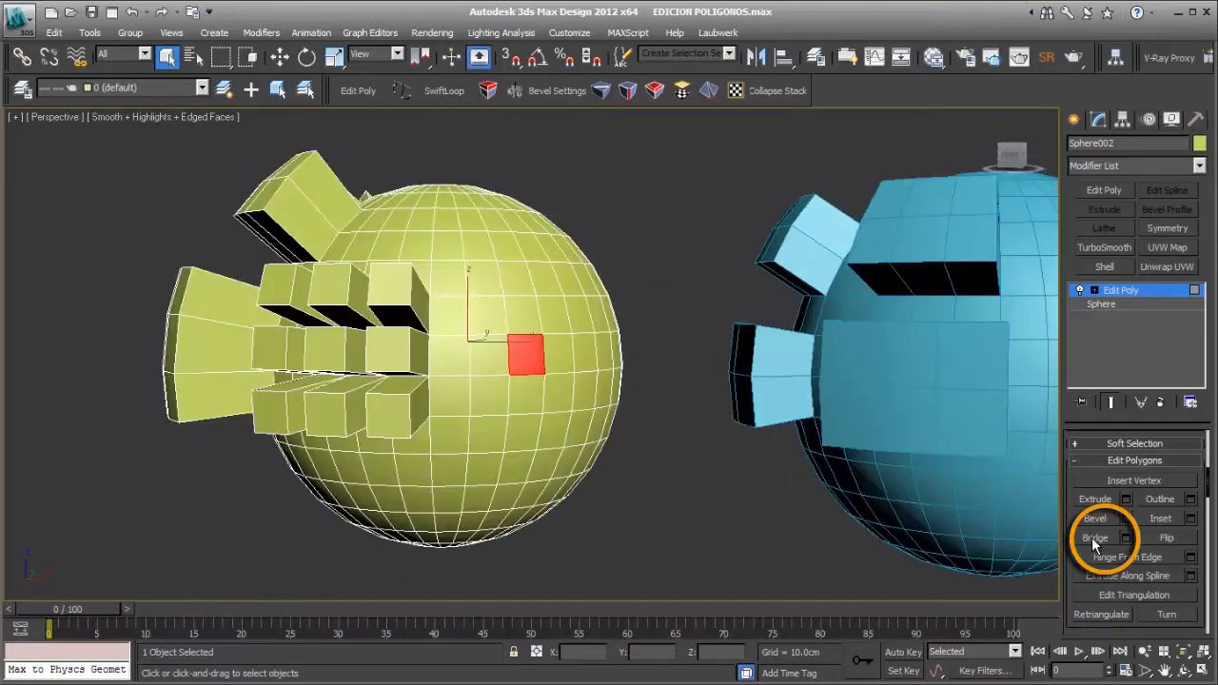
alt+middle_drag(598, 468, 630, 418)
scroll(628, 405, up, 5)
key(Delete)
click(625, 329)
click(629, 356)
click(559, 371)
click(632, 443)
click(645, 372)
click(613, 339)
click(612, 369)
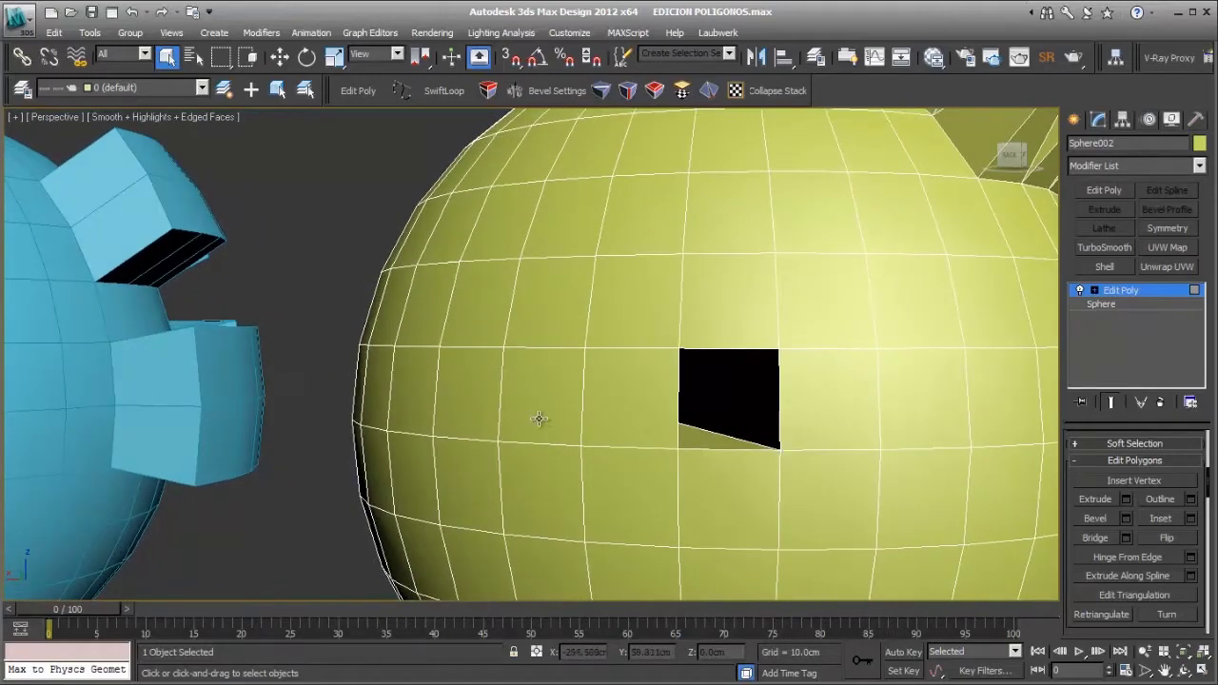
Step: Try deleting one polygon near each end of the yellow sphere's tunnel and undo both deletions
click(536, 403)
key(Delete)
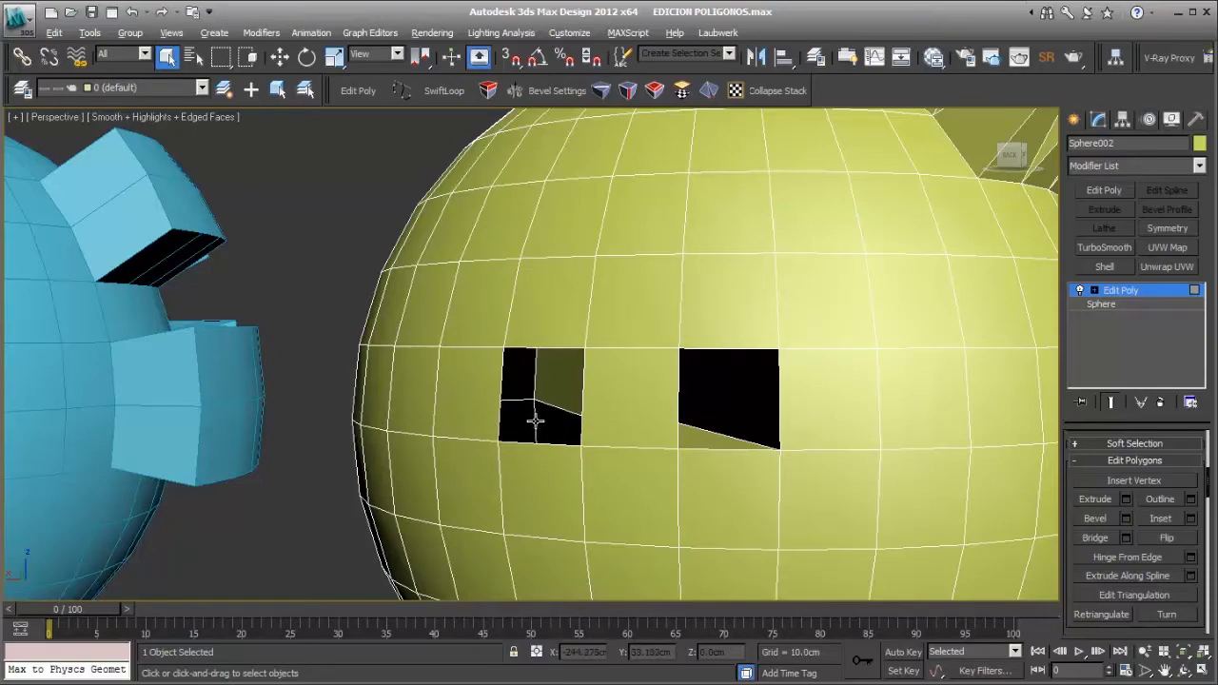
alt+middle_drag(536, 420, 625, 403)
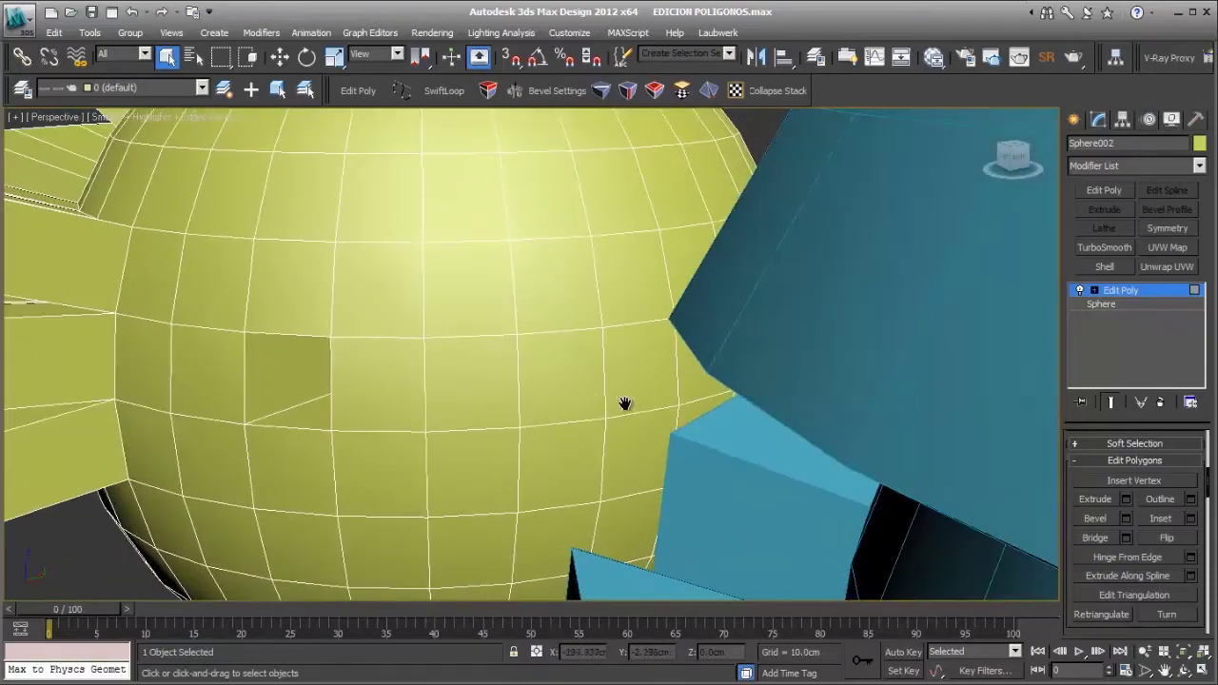
click(563, 379)
key(Delete)
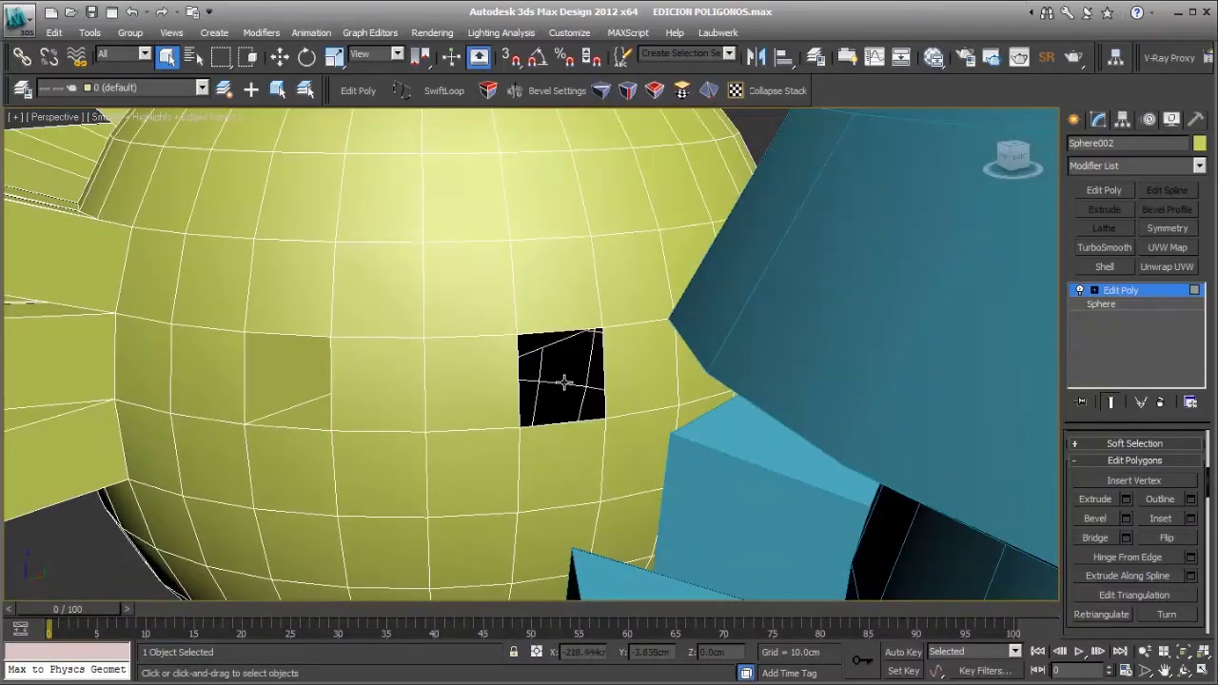
alt+middle_drag(568, 388, 438, 356)
key(ctrl+z)
Step: Select one polygon in the tunnel's row and another one row lower on the yellow sphere, and bridge them into a second tunnel
click(518, 340)
click(405, 299)
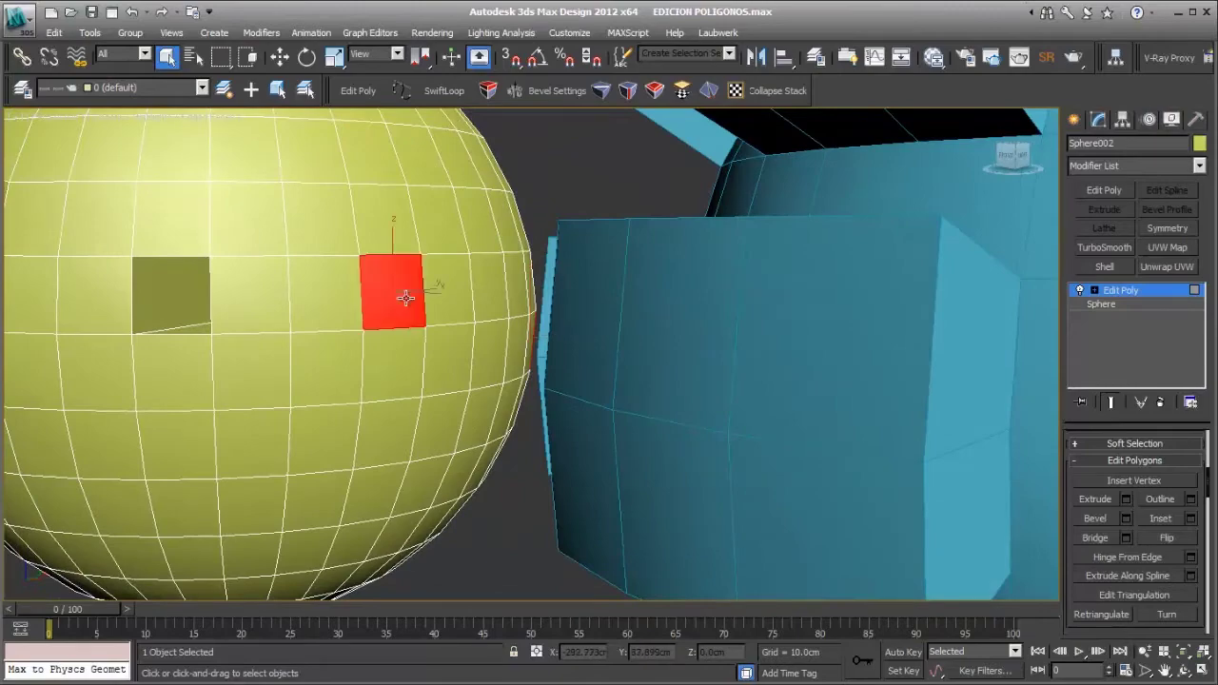
alt+middle_drag(444, 301, 299, 302)
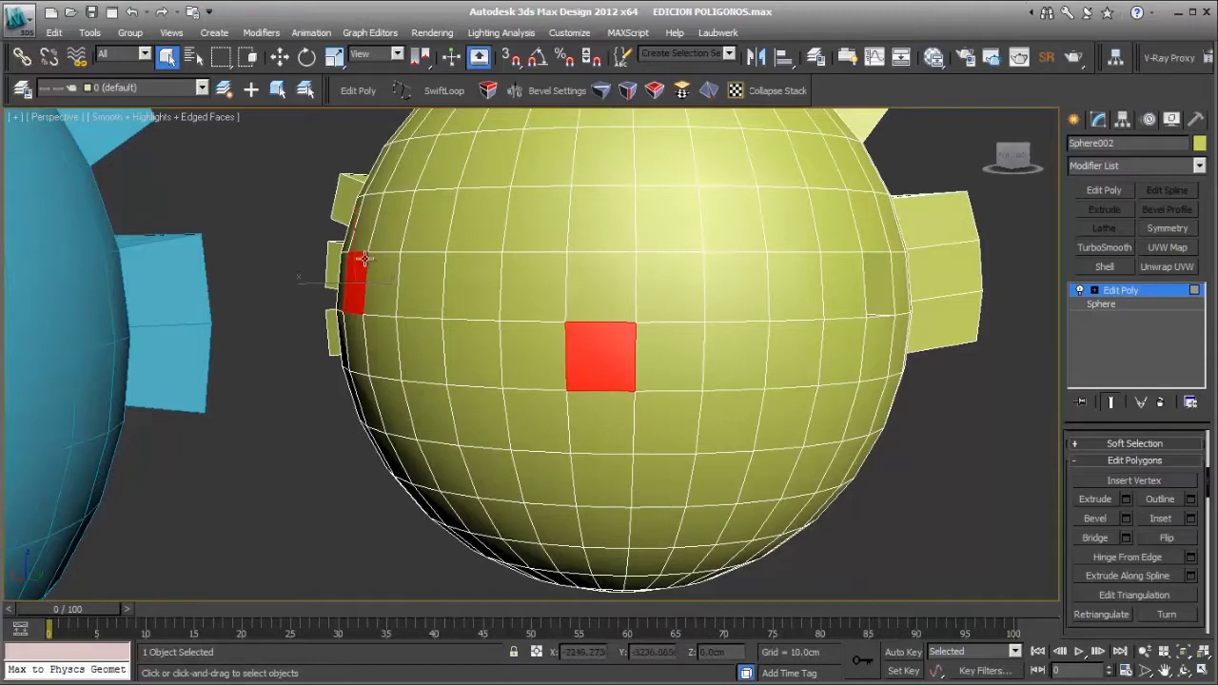
alt+middle_drag(552, 336, 692, 423)
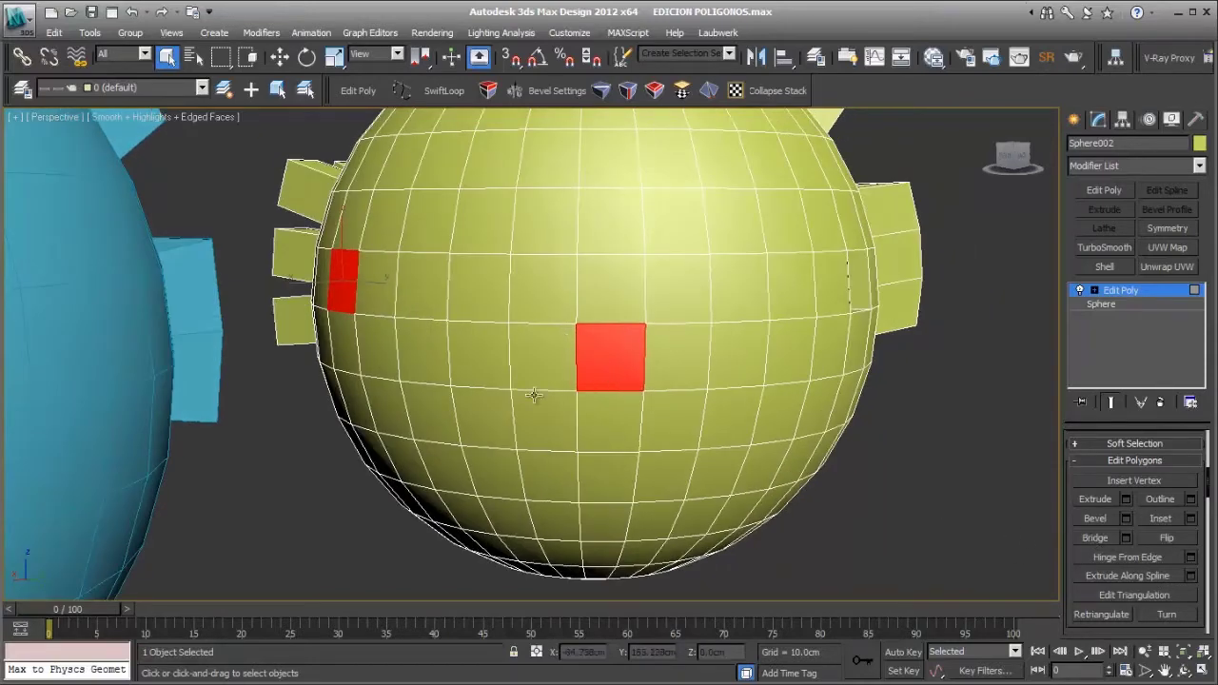
click(1095, 540)
alt+middle_drag(612, 340, 485, 310)
click(366, 505)
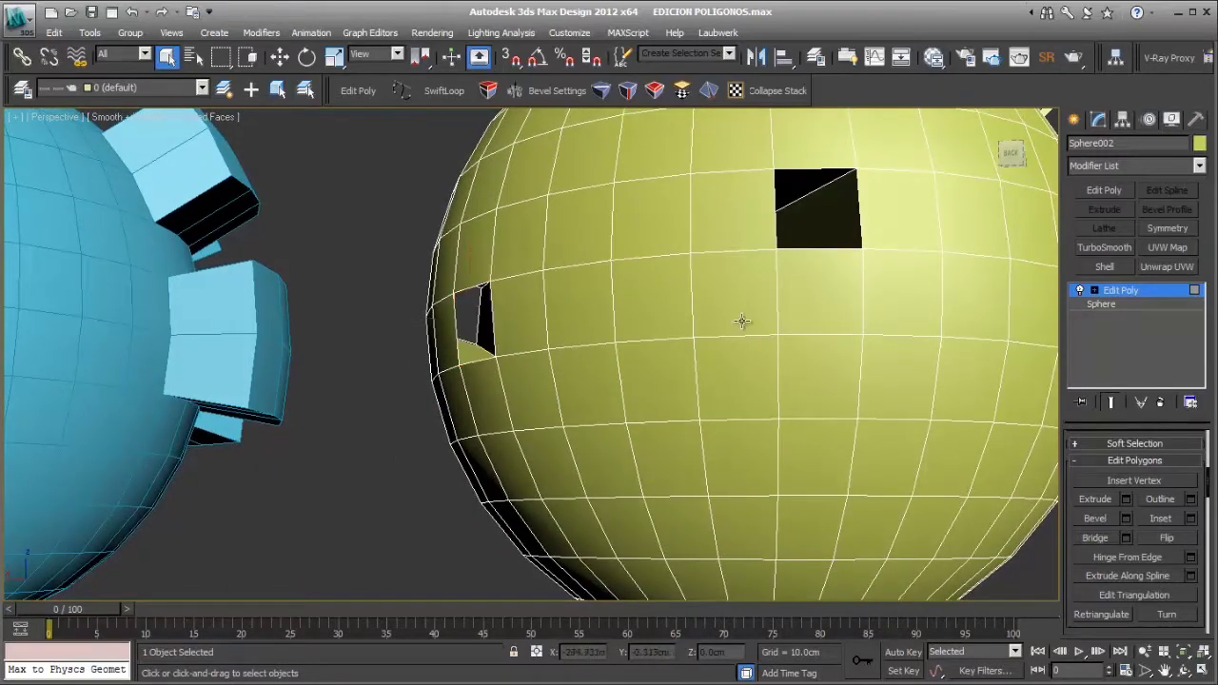
Step: Select a two-by-two block of polygons on the yellow sphere, one row below the square tunnel opening
alt+middle_drag(740, 321, 798, 424)
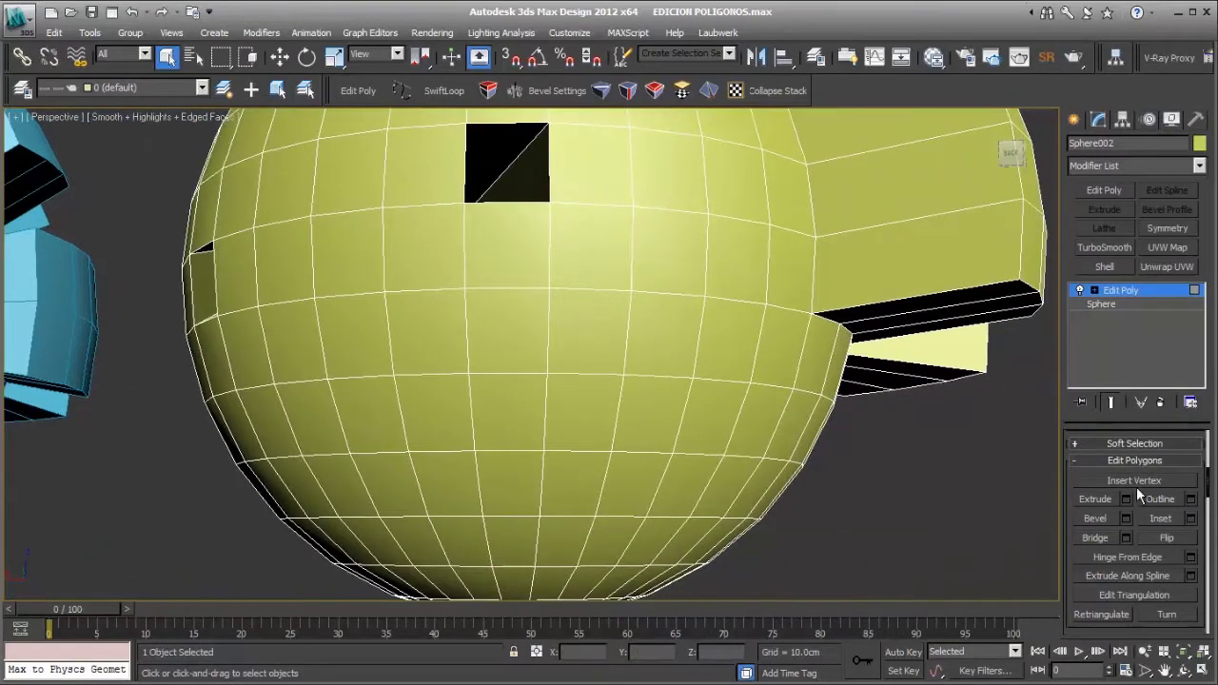
click(518, 346)
ctrl+click(579, 340)
ctrl+click(531, 414)
ctrl+click(575, 420)
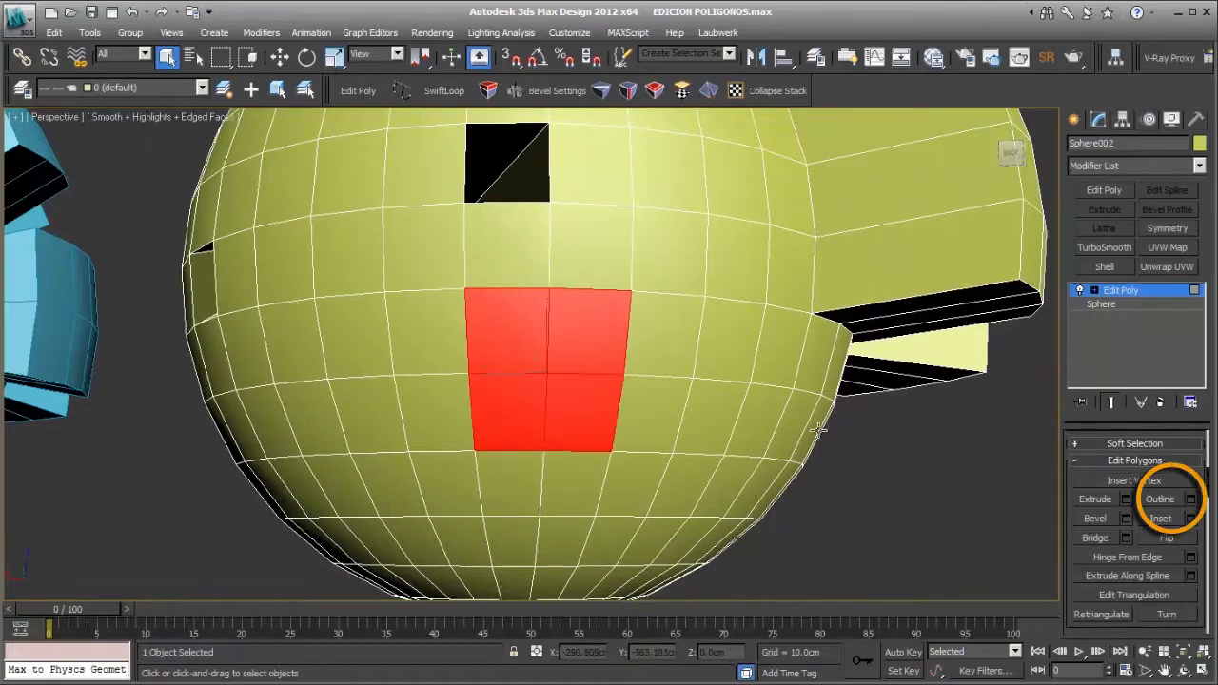
Step: Outline the four polygons outward by about 3.04 cm, shrink them inward with a further outline, accept it and clear the selection
click(1191, 500)
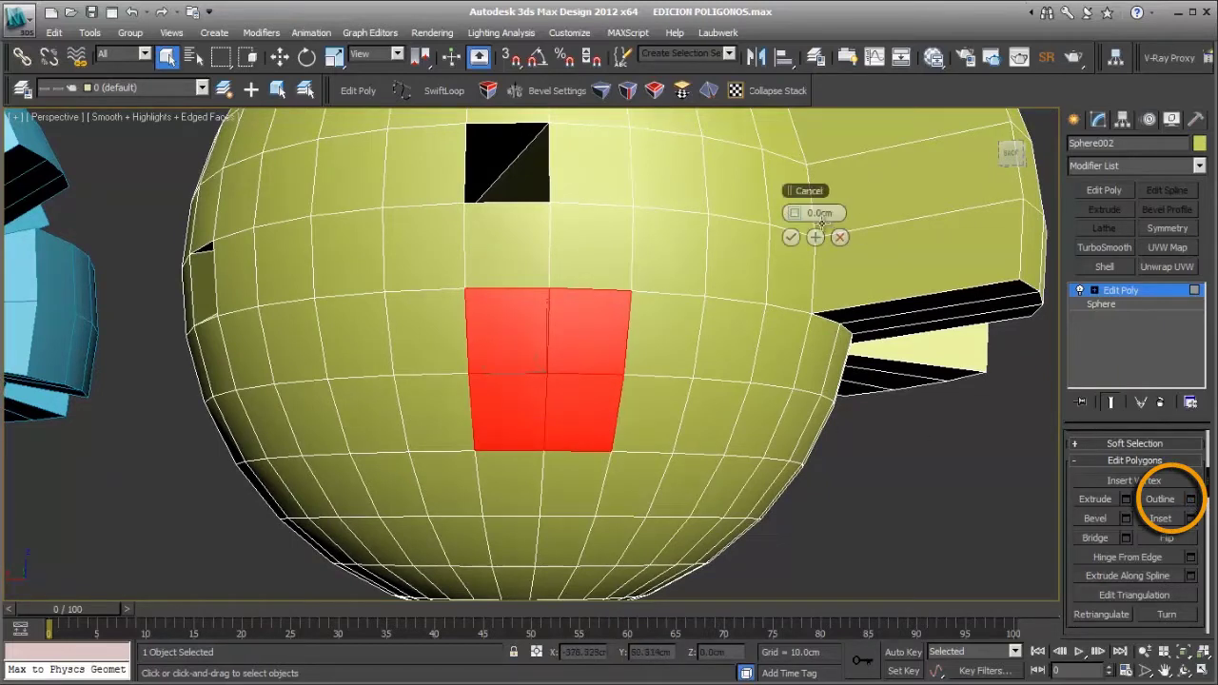
drag(810, 213, 663, 285)
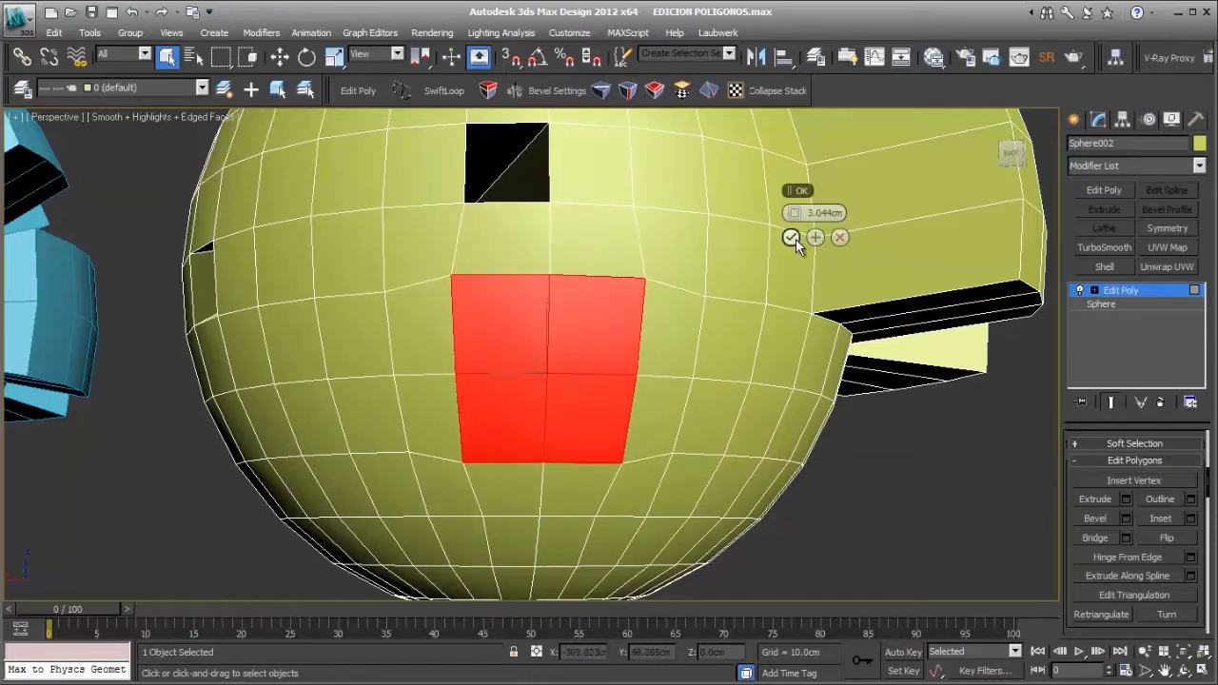
click(816, 237)
drag(798, 214, 713, 223)
click(791, 237)
click(897, 467)
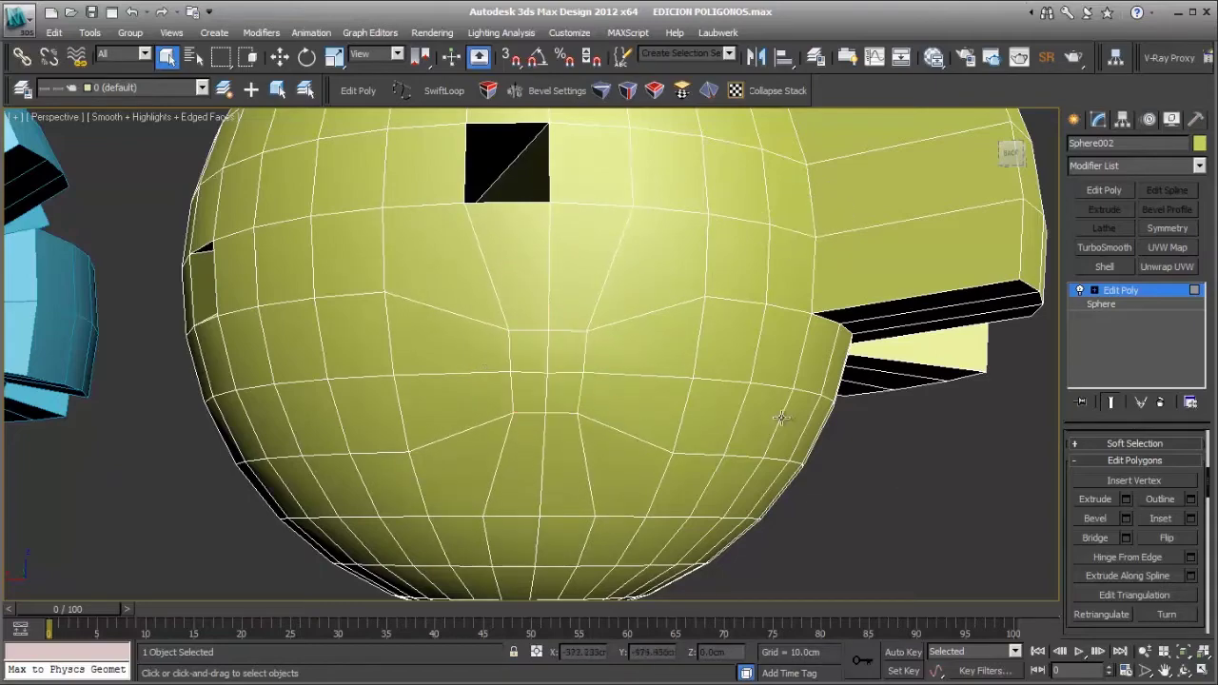
Step: Select a two-by-two block of polygons on the yellow sphere's lower half, beneath the large extrusions
middle_drag(780, 417, 625, 349)
click(488, 329)
ctrl+click(559, 342)
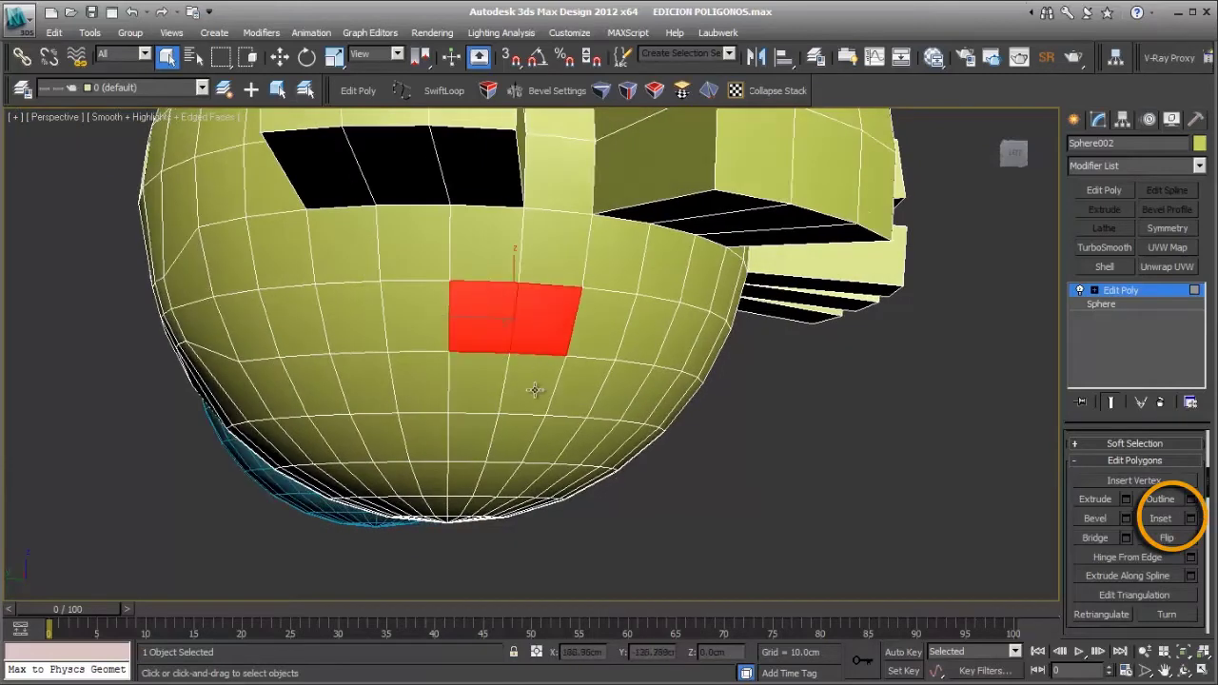
ctrl+click(536, 391)
ctrl+click(485, 381)
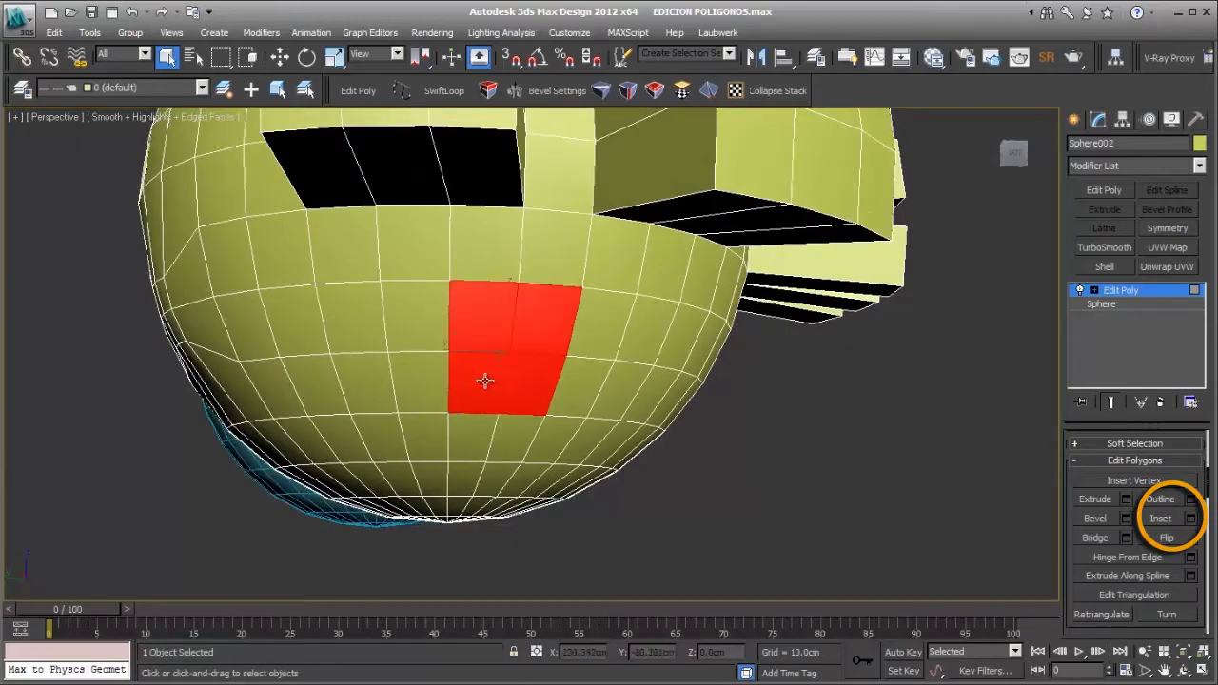
Step: Try a Group inset of about 7.81 cm on the four selected polygons
click(1192, 519)
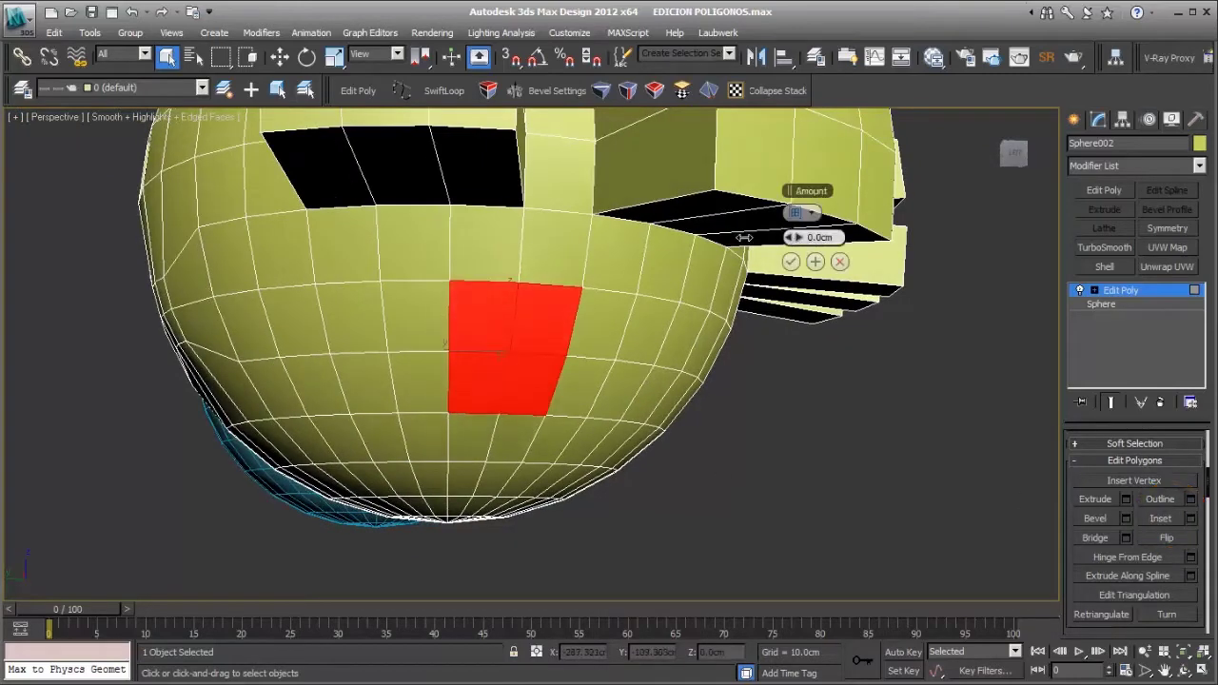
drag(745, 238, 843, 284)
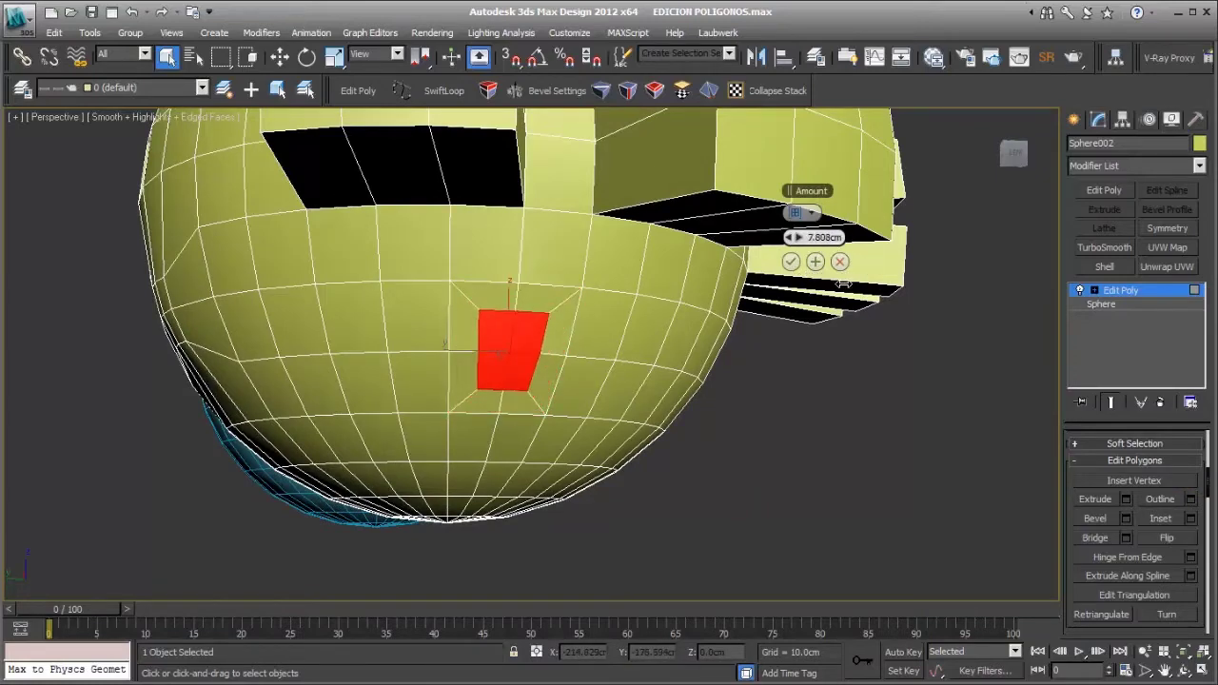
middle_drag(531, 311, 538, 310)
scroll(535, 311, up, 6)
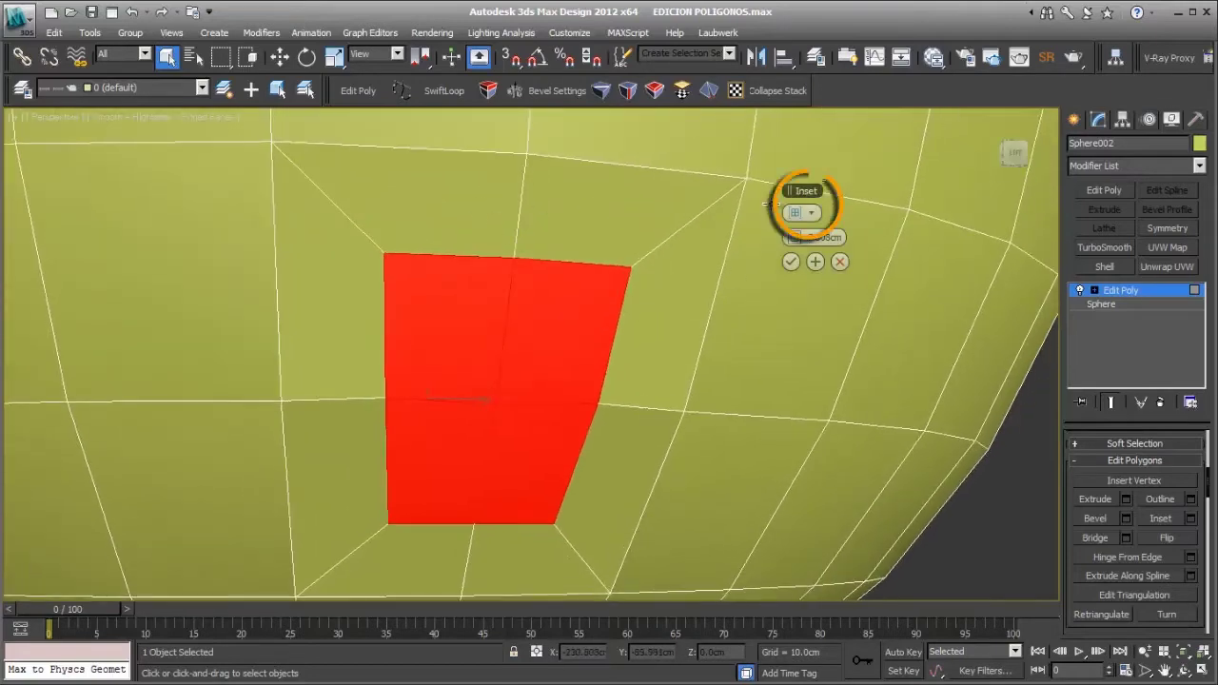
Step: Try the inset as By Polygon, reduce its amount to about 2.38 cm, compare it with Group and cancel the inset
click(811, 212)
click(844, 241)
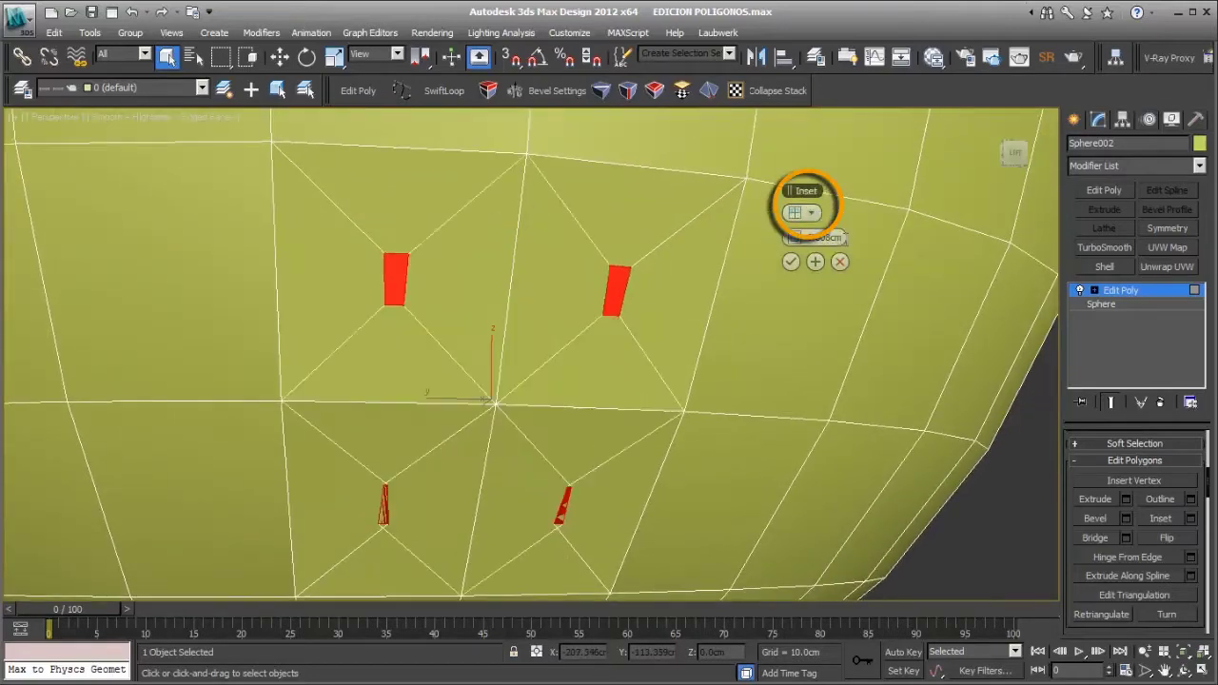
drag(805, 237, 758, 238)
click(809, 214)
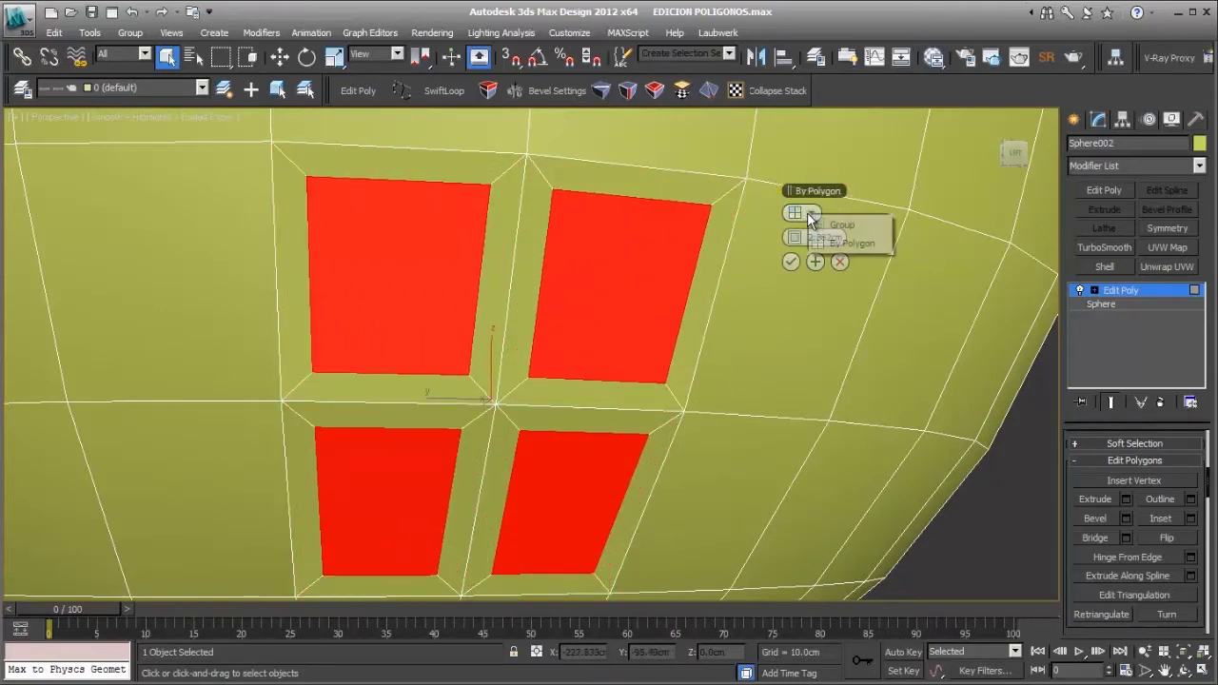
click(841, 225)
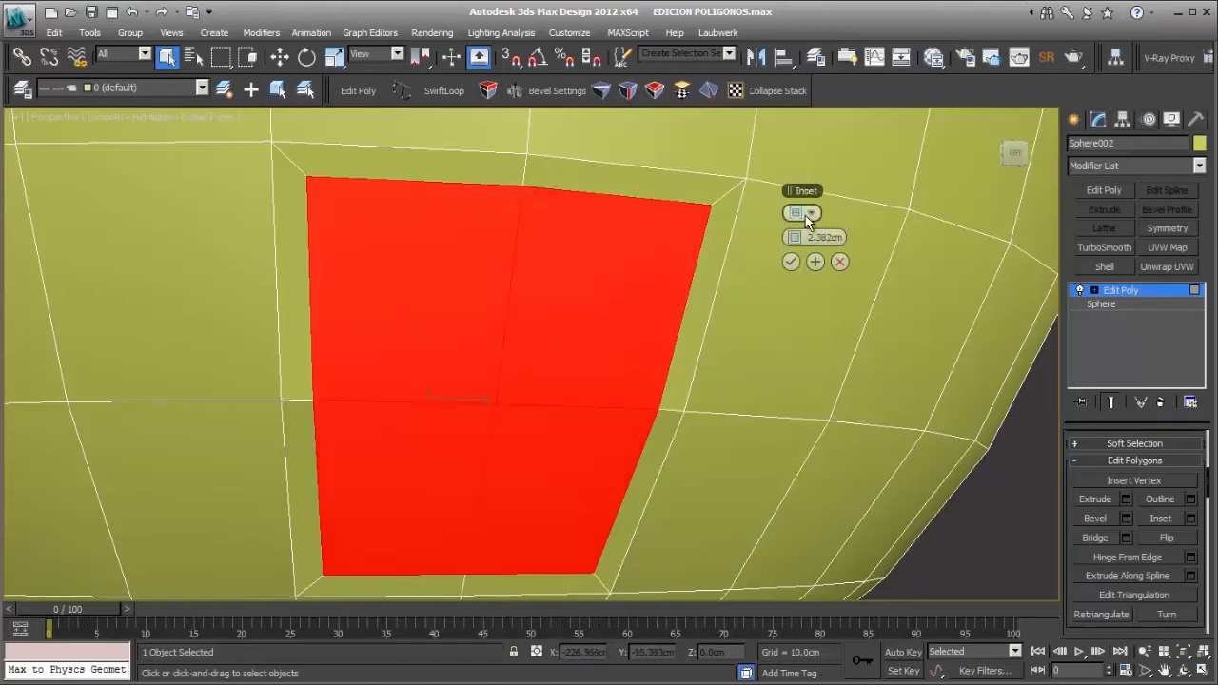
click(810, 213)
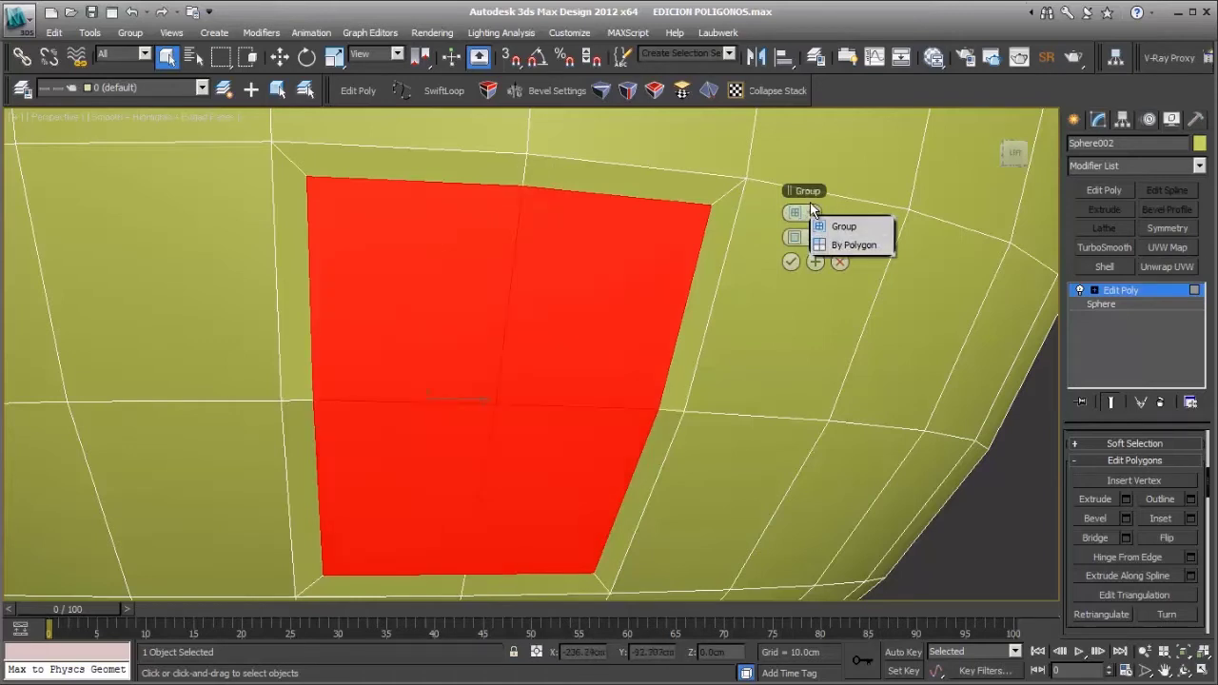
click(839, 262)
Step: Inset the four polygons By Polygon with an amount of 2.382 cm, accept it and clear the selection
middle_drag(600, 297, 599, 268)
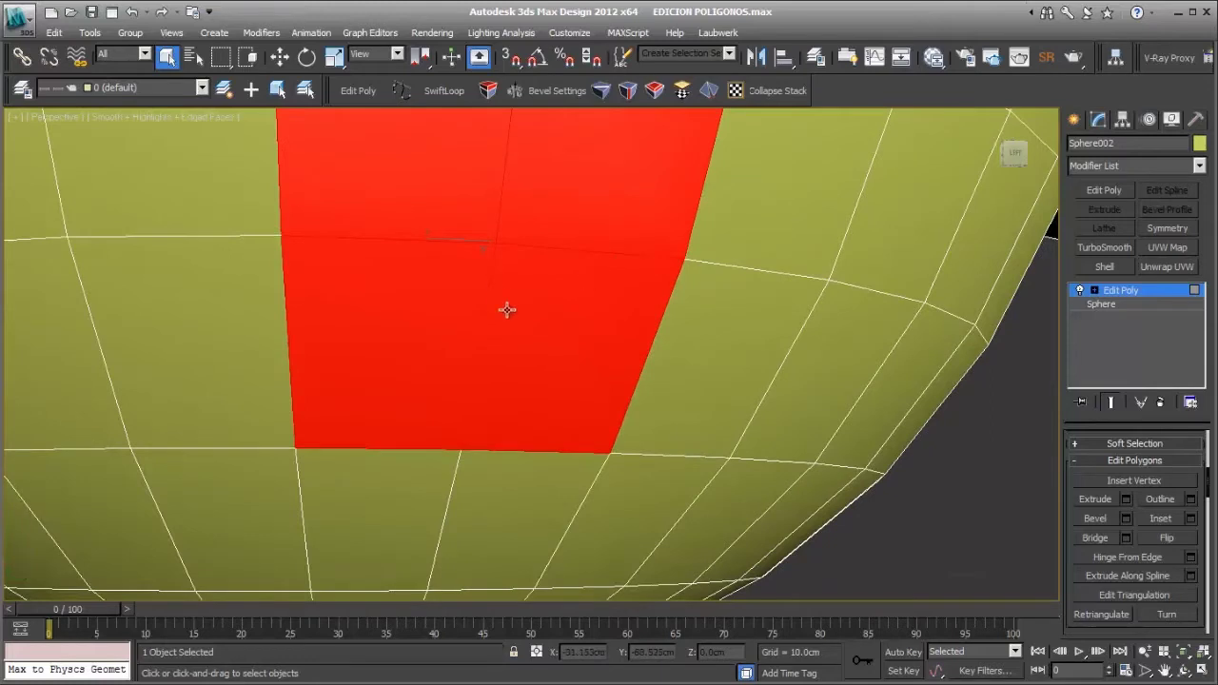
alt+middle_drag(508, 310, 353, 282)
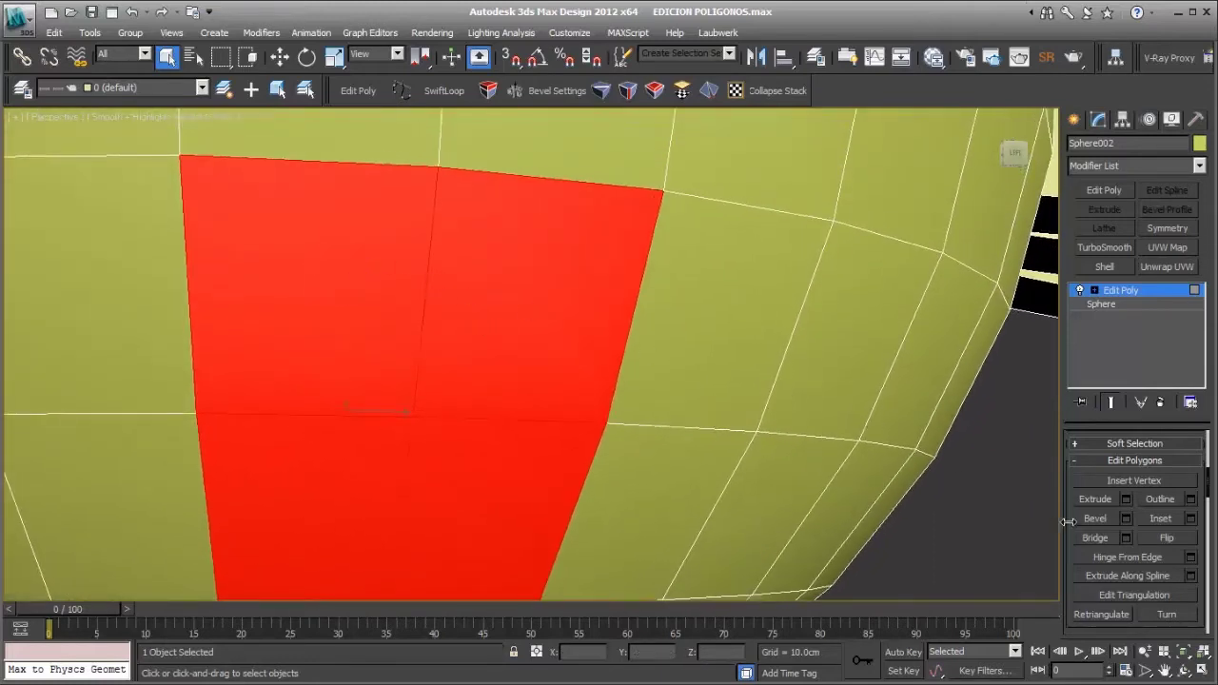
click(1191, 520)
click(808, 212)
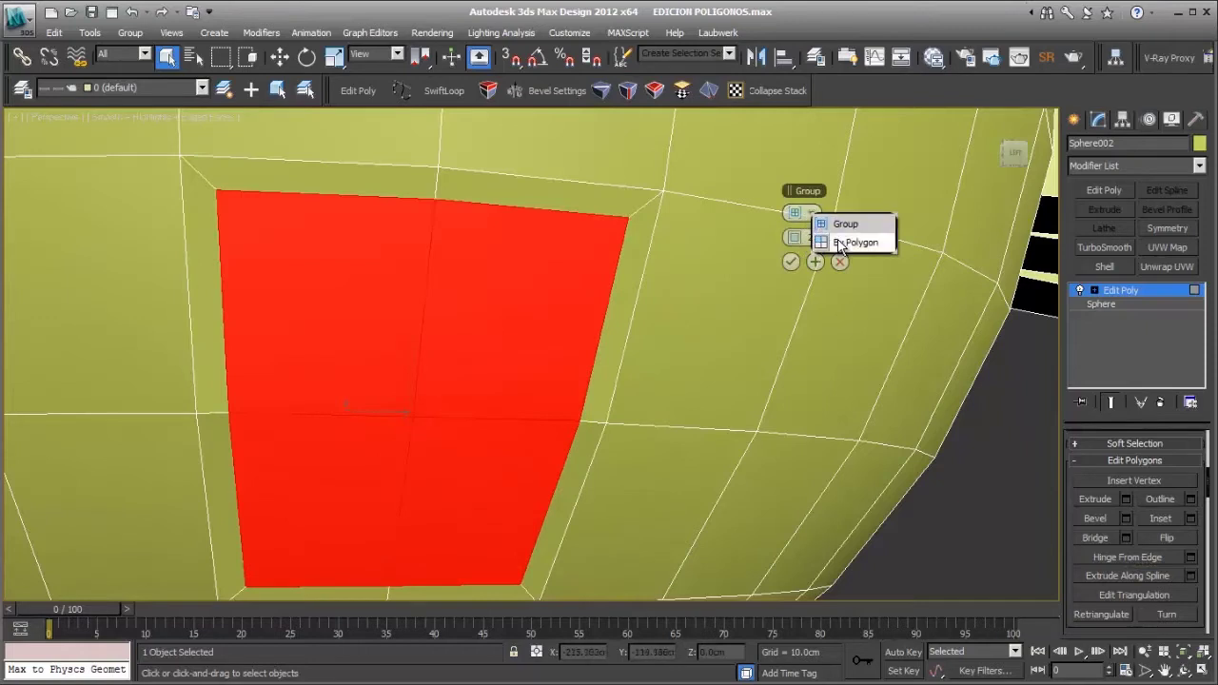
click(842, 243)
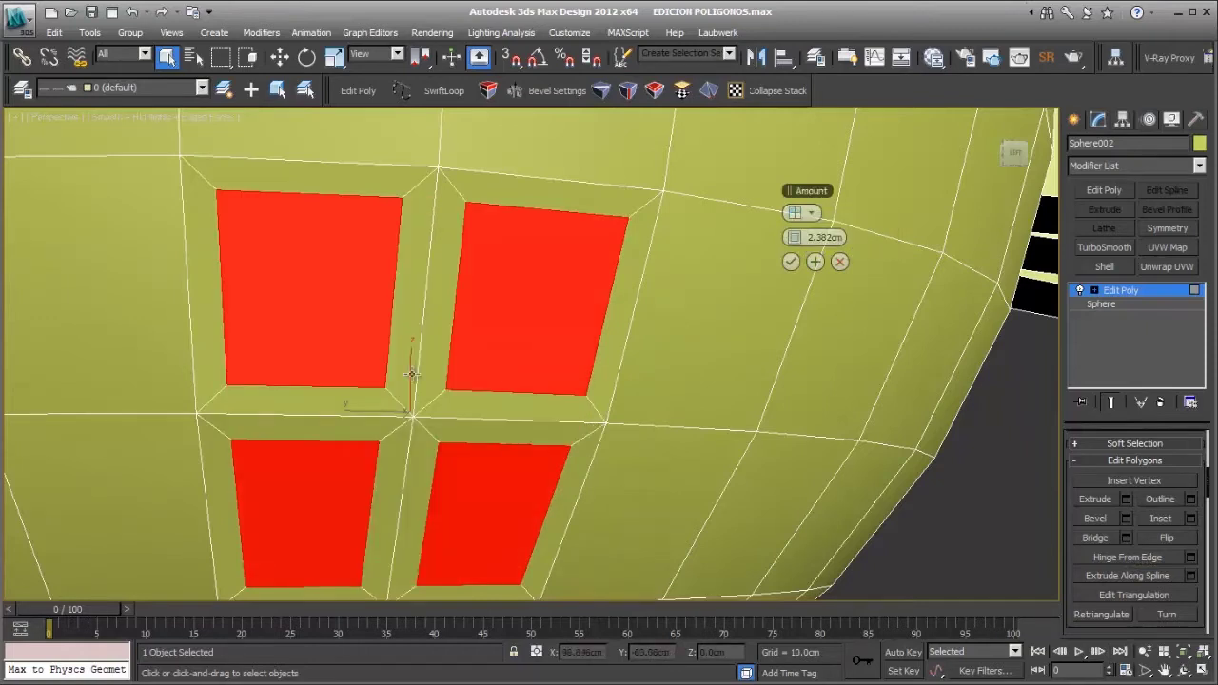
middle_drag(463, 348, 455, 274)
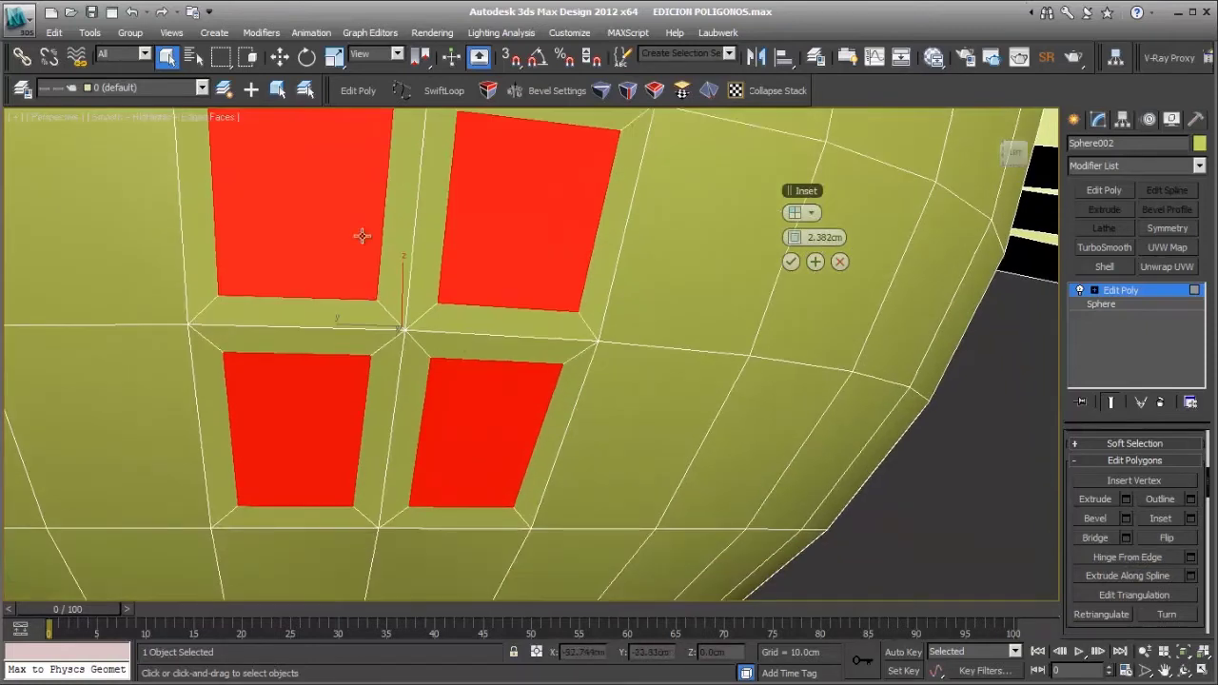
click(792, 262)
click(942, 512)
Step: Select the four inset inner polygons and delete them to form a four-pane window opening in the yellow sphere
click(302, 393)
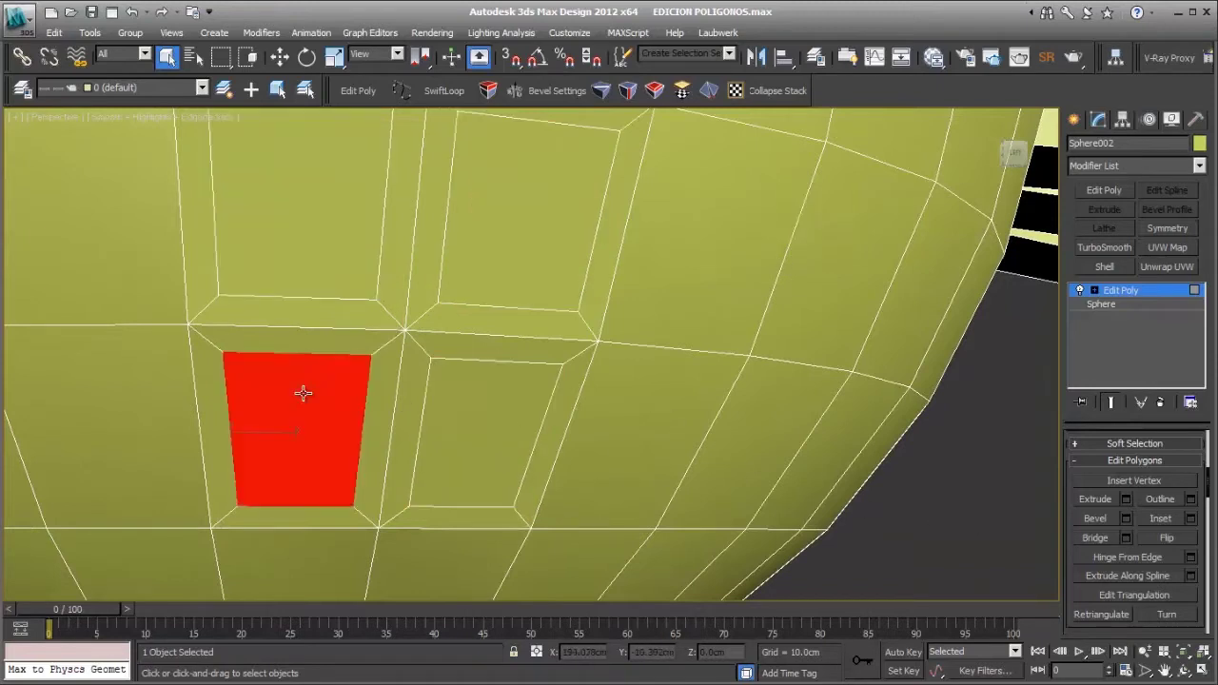
click(319, 246)
ctrl+click(482, 225)
ctrl+click(481, 392)
ctrl+click(325, 419)
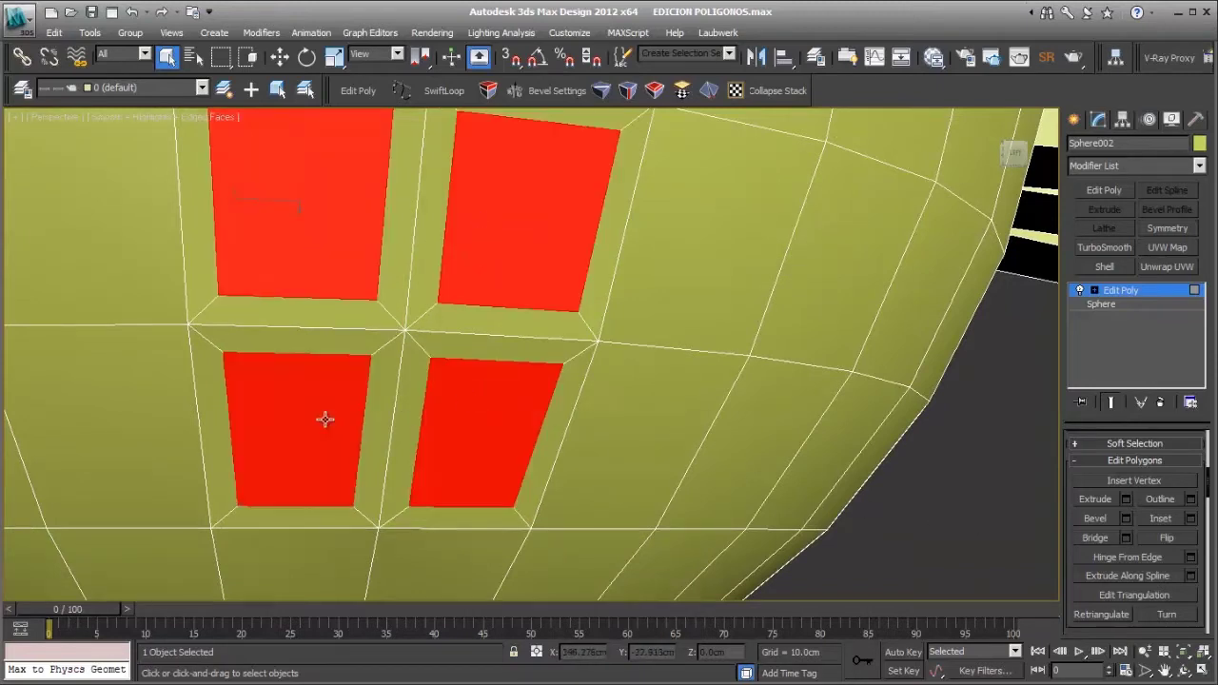
key(Delete)
scroll(447, 329, down, 6)
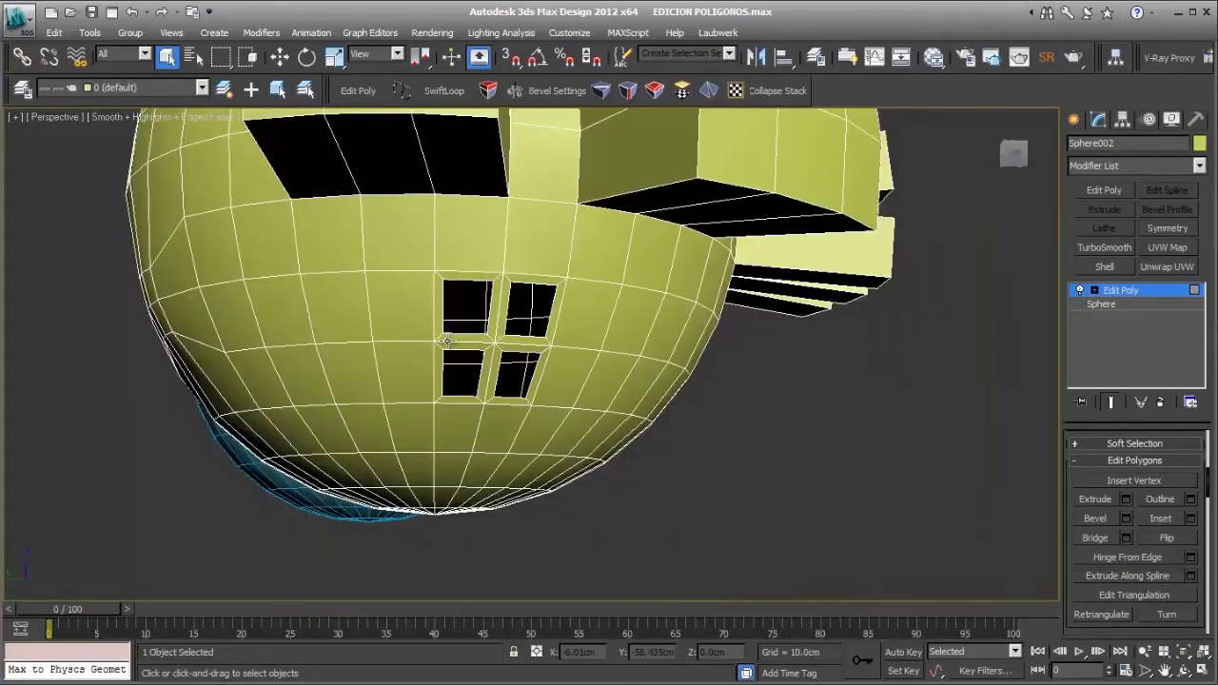
alt+middle_drag(485, 352, 510, 341)
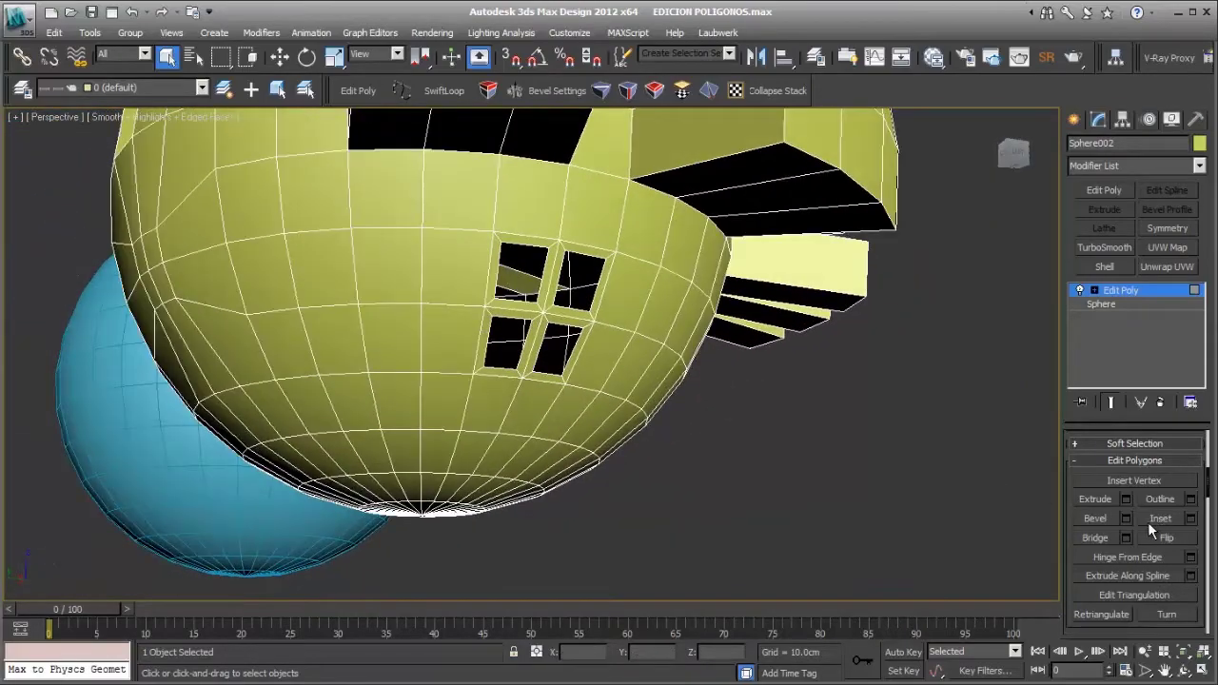
Step: Leave polygon editing on the yellow sphere and deselect it
middle_drag(819, 459, 704, 421)
scroll(666, 466, down, 8)
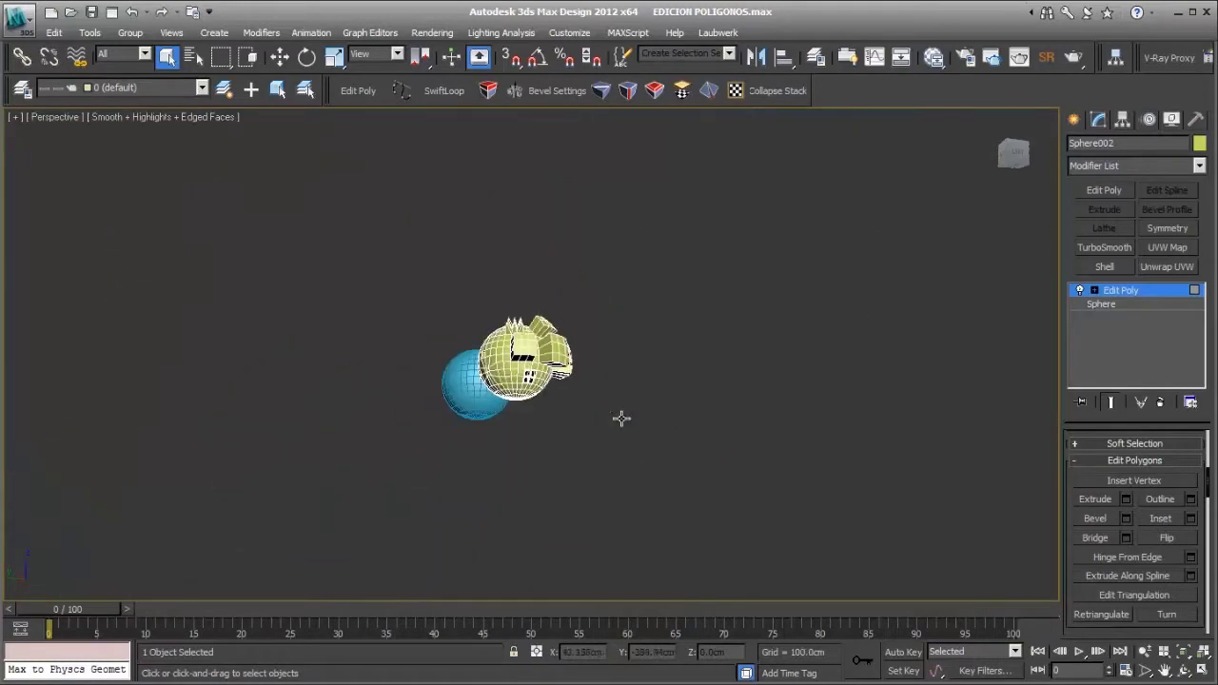
alt+middle_drag(620, 419, 563, 403)
right_click(668, 320)
click(638, 303)
click(637, 301)
Step: Create a plane about 195 cm long and 241 cm wide beside the blue sphere and open its modifier settings
alt+middle_drag(637, 302, 664, 371)
scroll(558, 413, up, 3)
scroll(483, 327, up, 3)
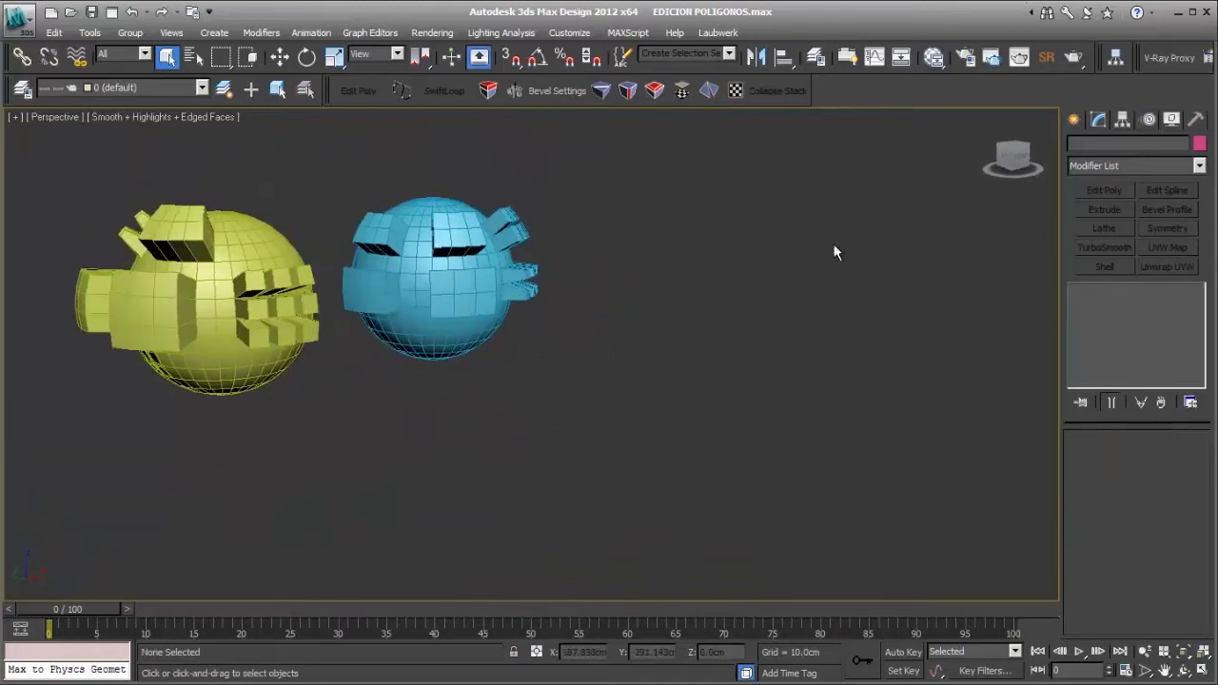
click(1075, 120)
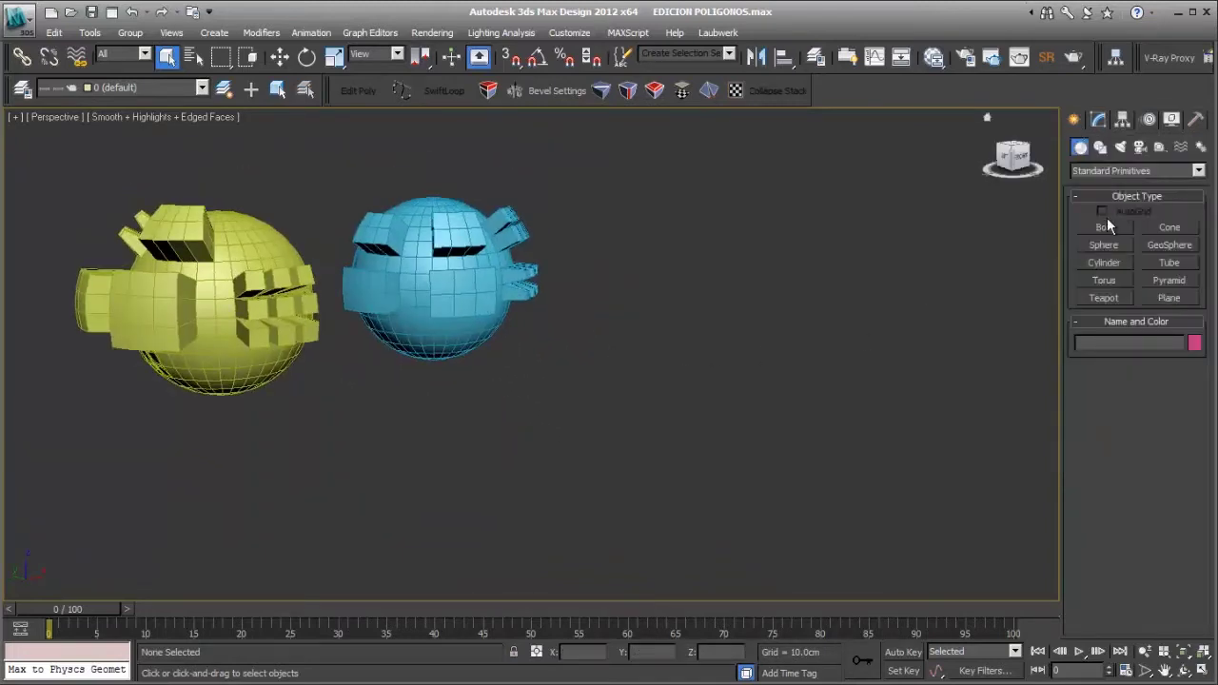
click(1169, 298)
drag(524, 398, 930, 394)
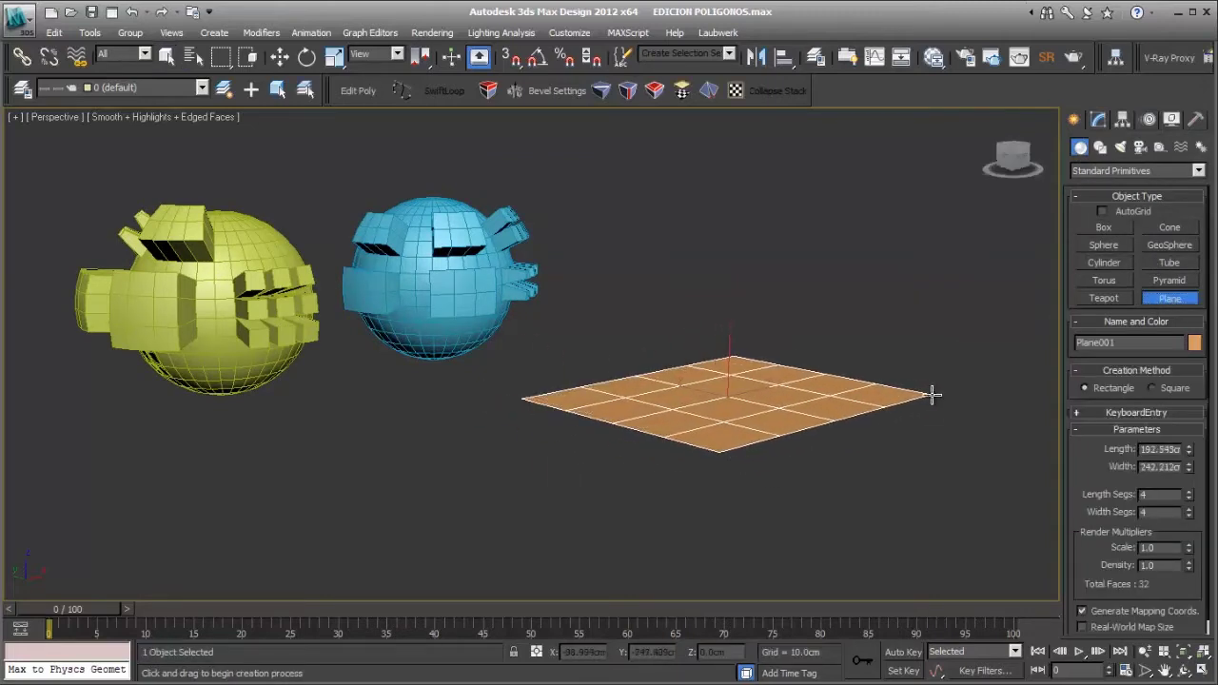
alt+middle_drag(930, 394, 593, 348)
right_click(638, 366)
click(1123, 119)
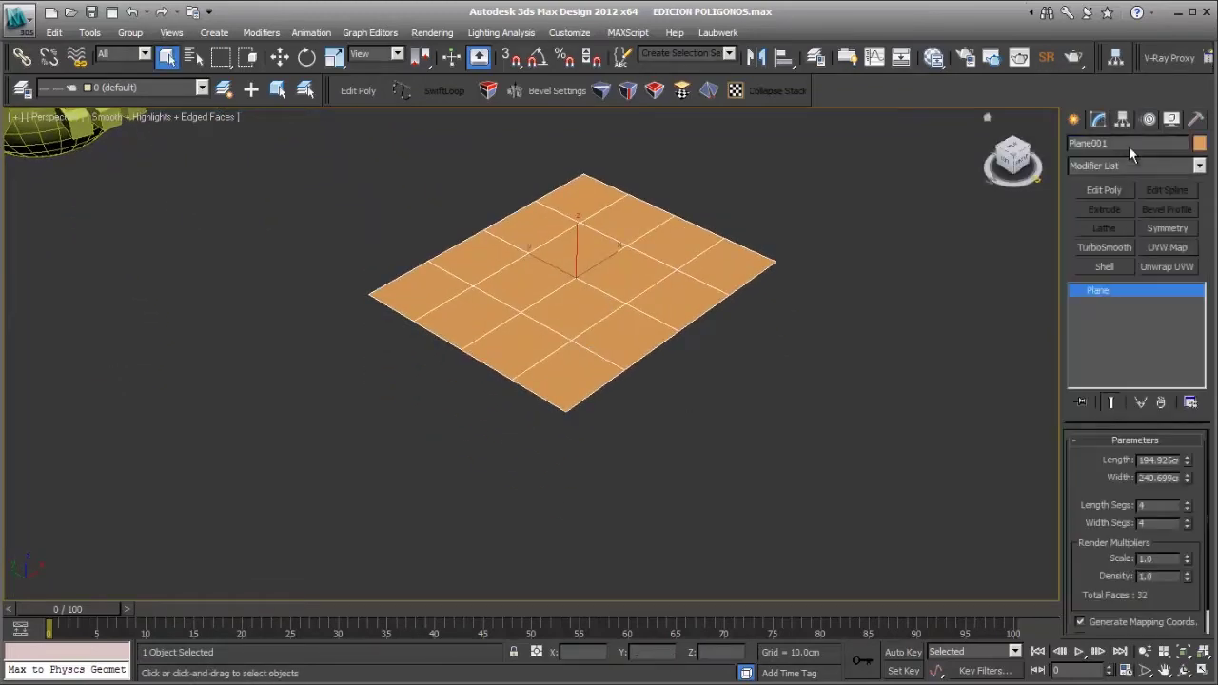
Step: Add an Edit Poly modifier to the plane and switch to polygon editing
click(1198, 165)
scroll(1127, 228, down, 5)
click(1123, 225)
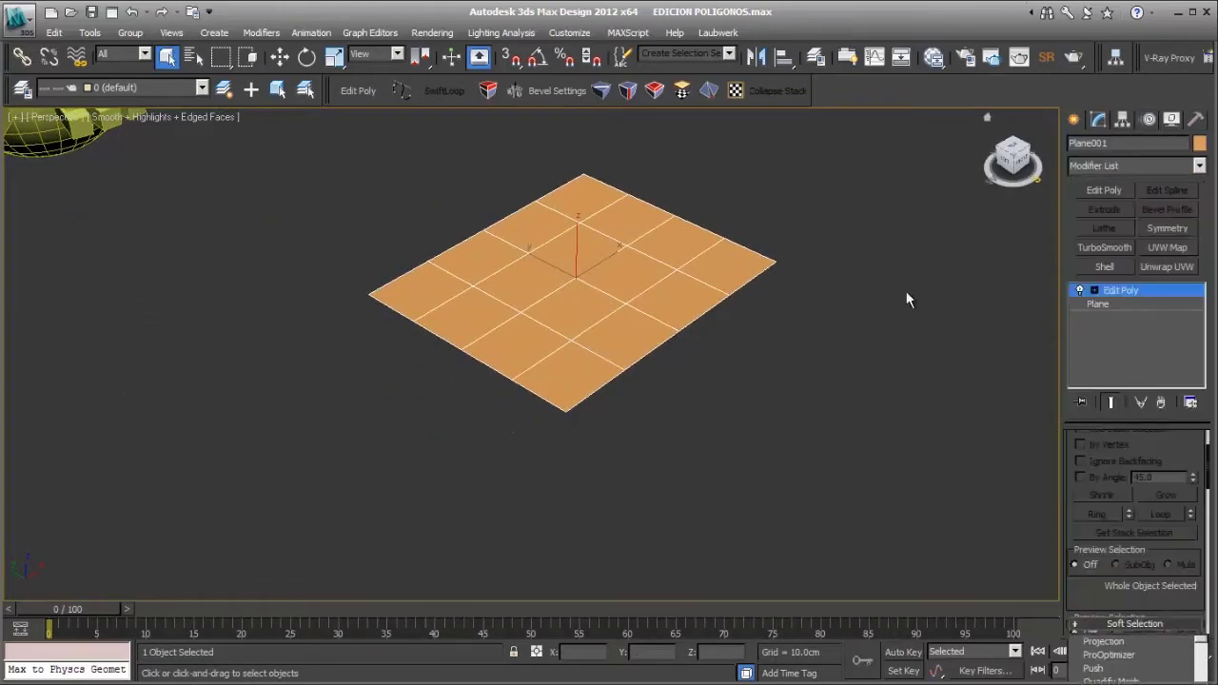
key(4)
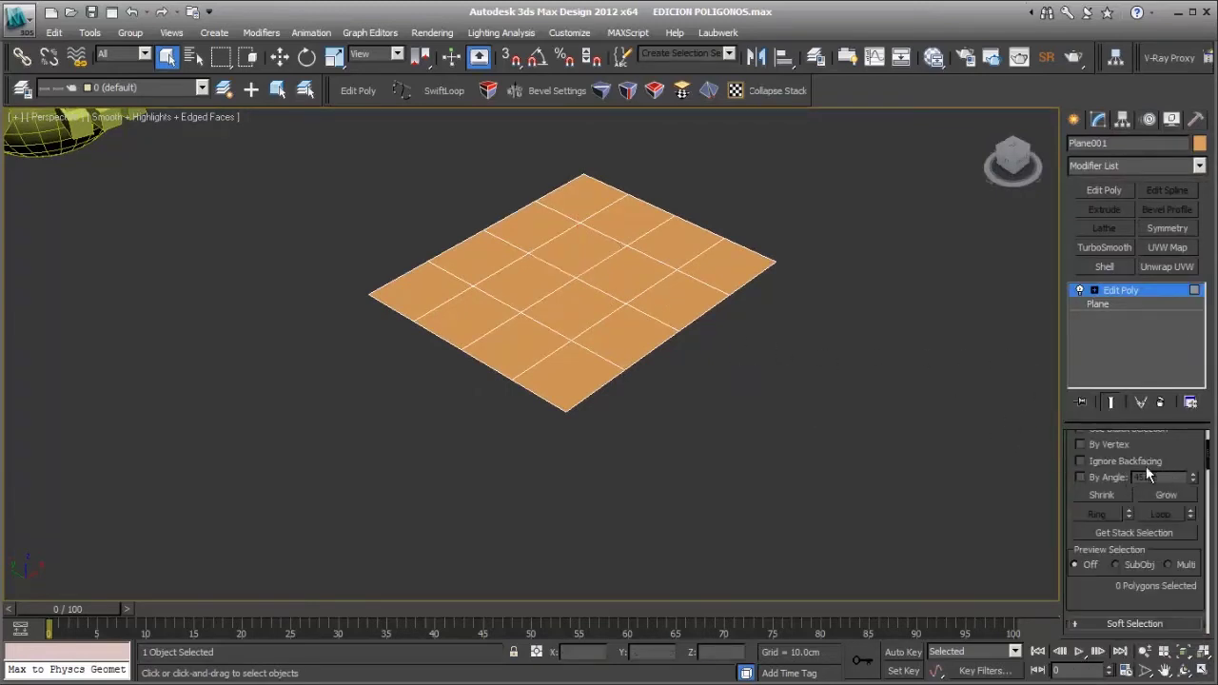
Step: Select a polygon on the plane's outer border, one in from the corner, and open the Hinge From Edge settings
click(623, 360)
middle_drag(649, 374, 640, 358)
scroll(633, 309, up, 4)
middle_drag(706, 261, 641, 304)
alt+middle_drag(571, 409, 603, 362)
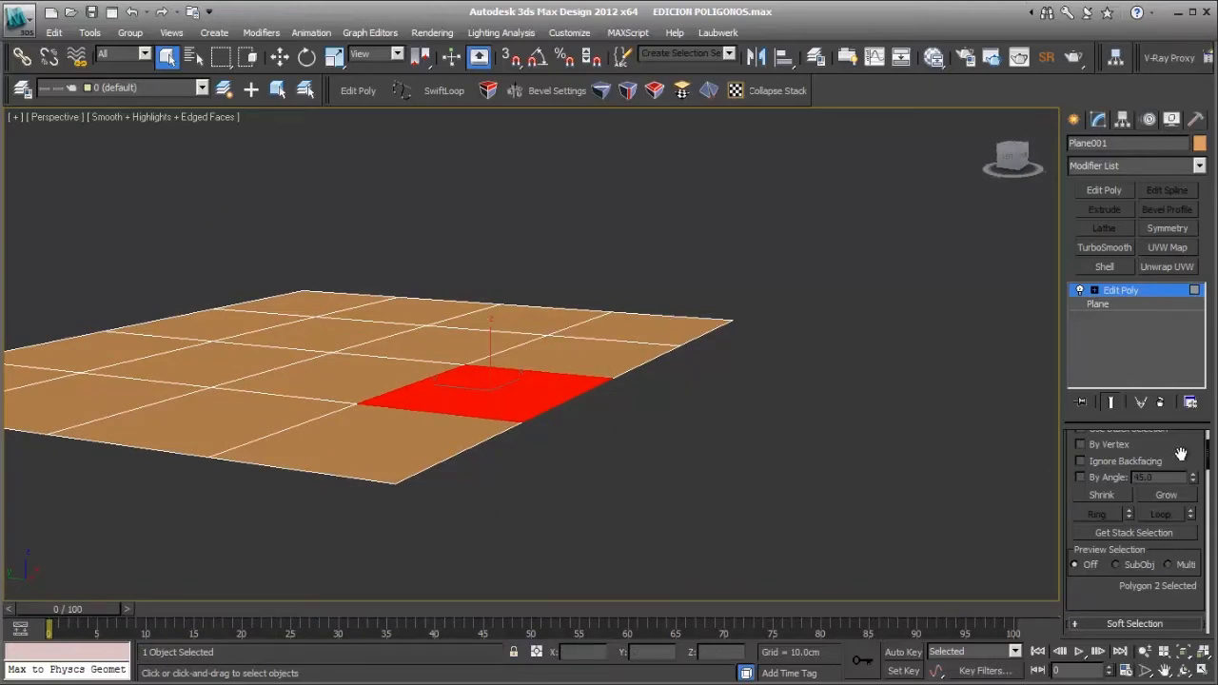
scroll(1119, 531, down, 6)
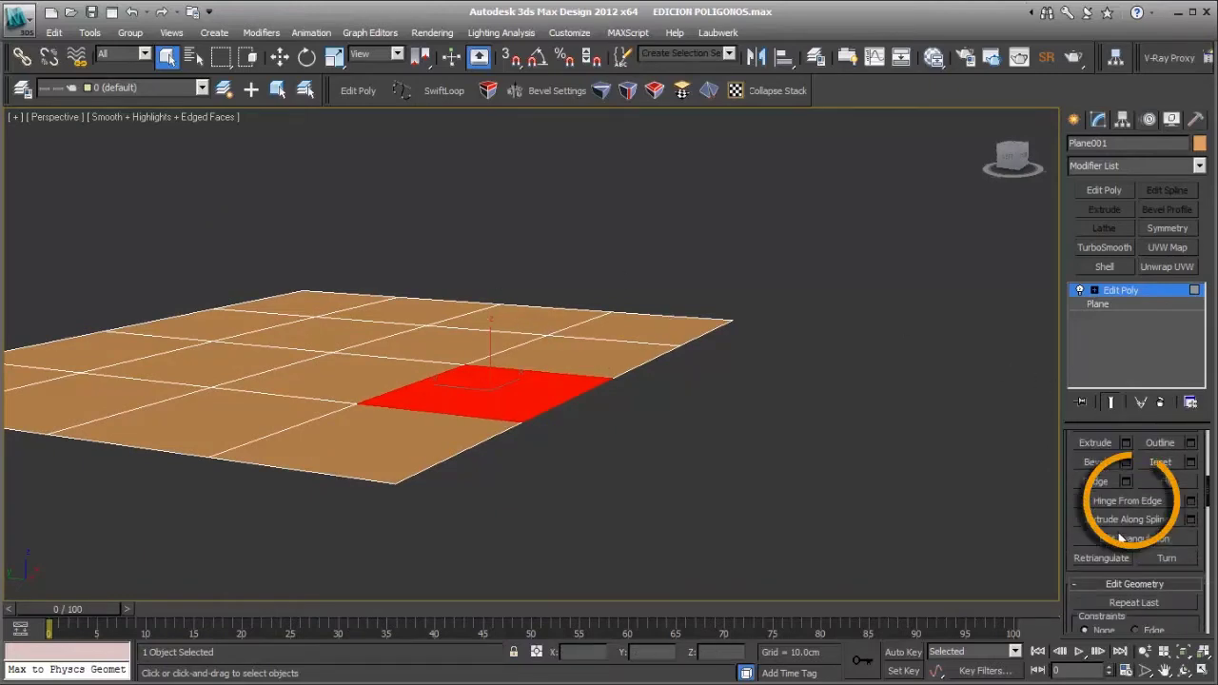
click(1192, 502)
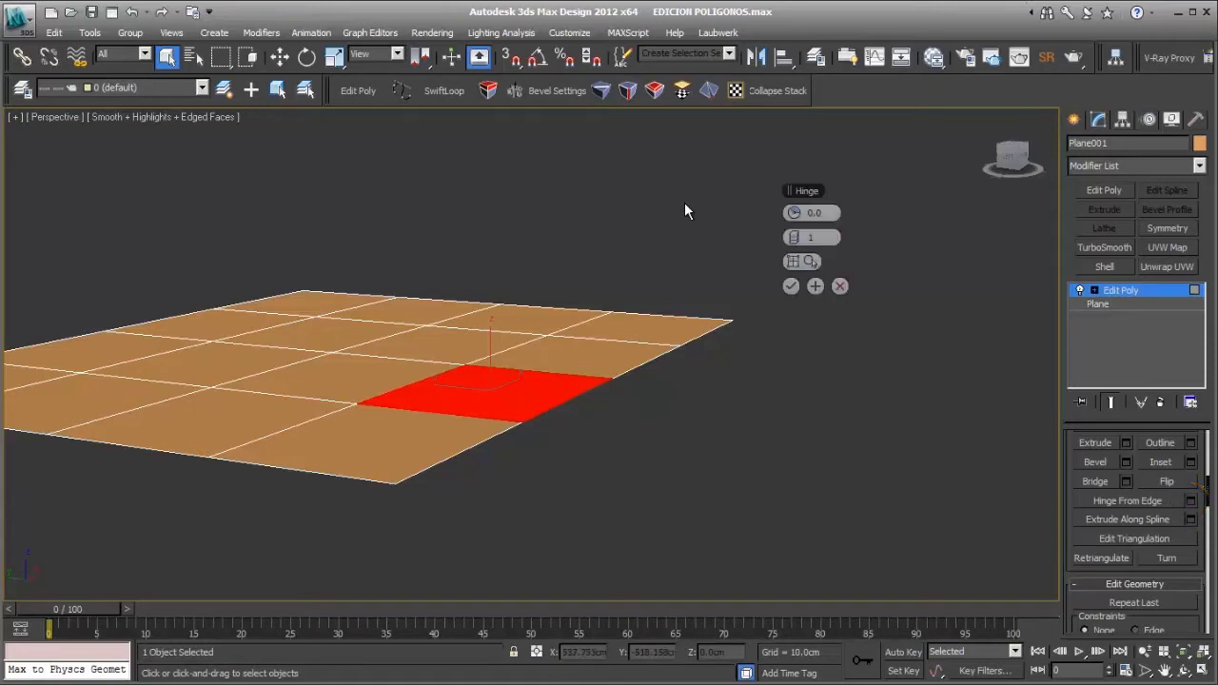
Step: Pick the selected polygon's outer border edge as the hinge edge
alt+middle_drag(638, 323, 619, 354)
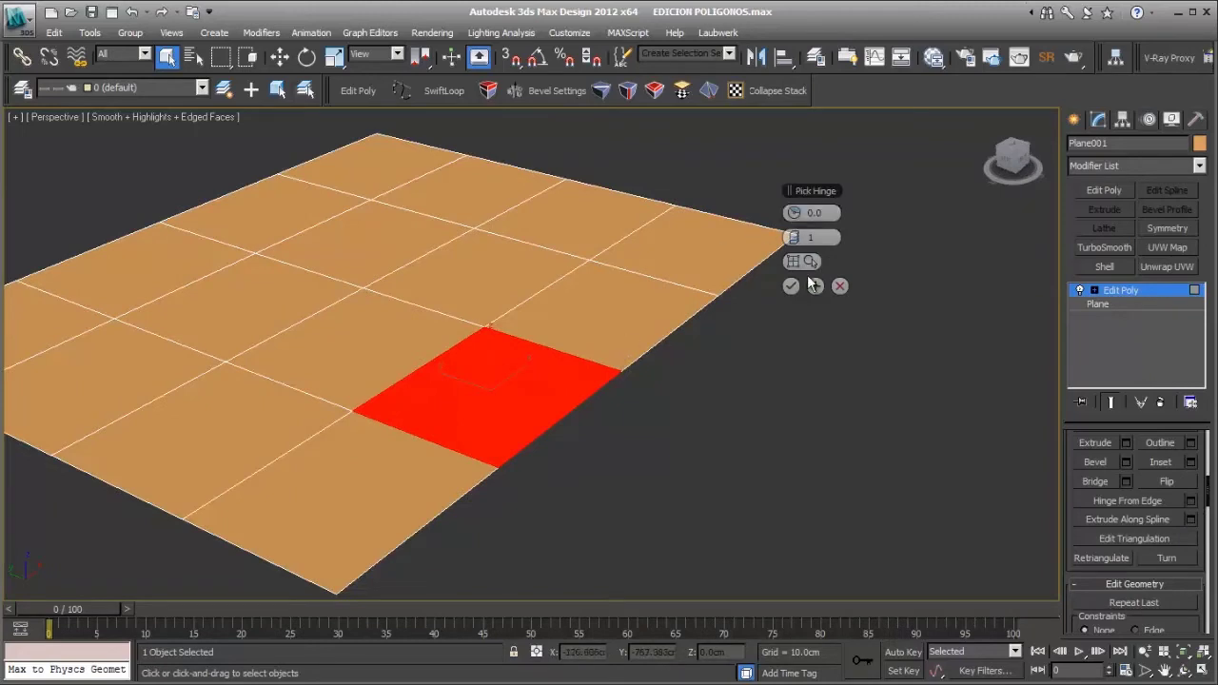
click(806, 262)
mouse_move(543, 433)
alt+middle_down()
mouse_move(549, 372)
mouse_move(543, 423)
alt+middle_up()
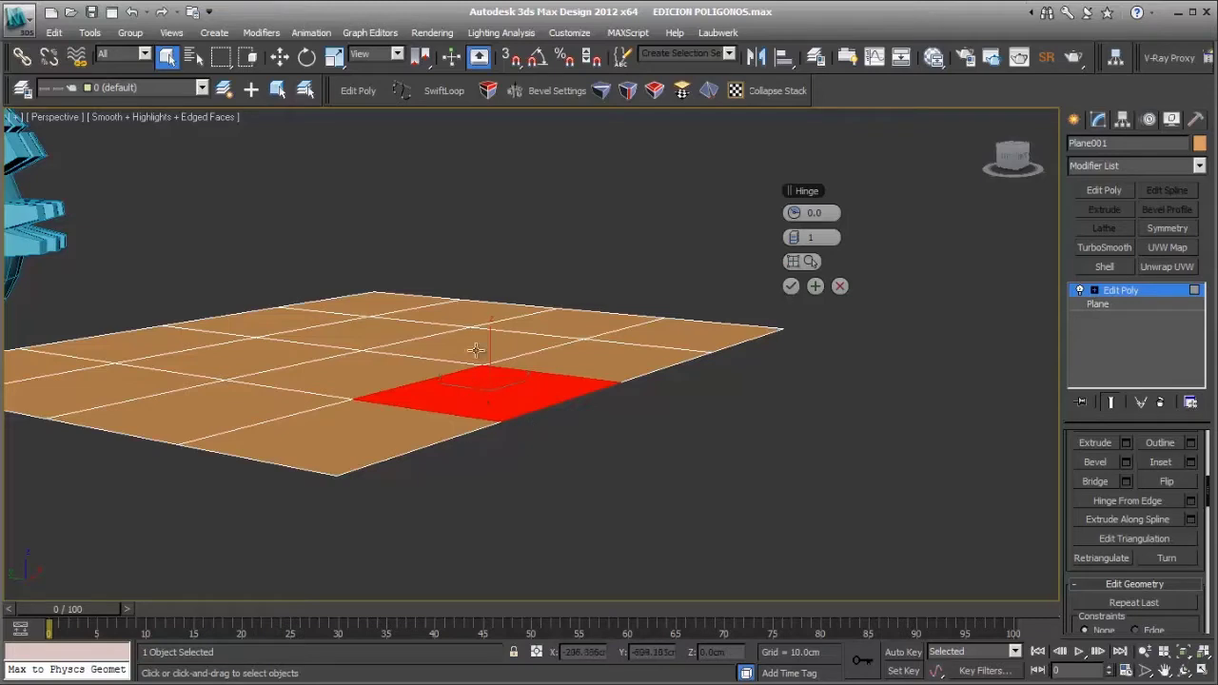
click(811, 263)
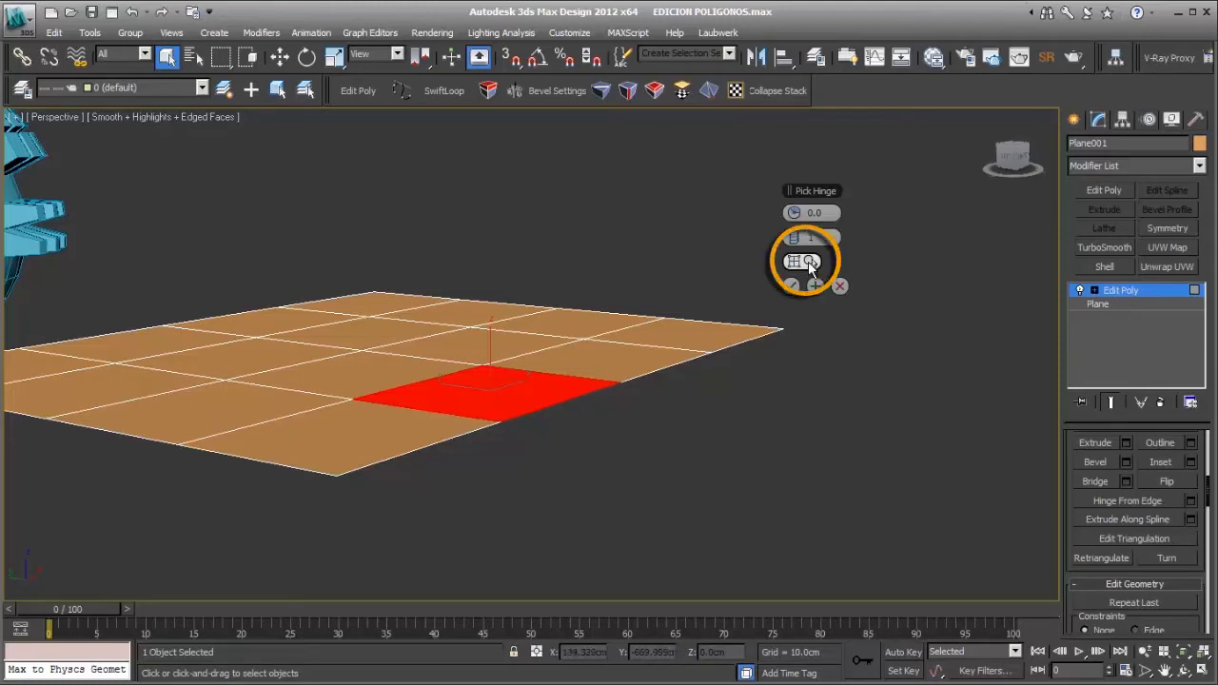
click(810, 264)
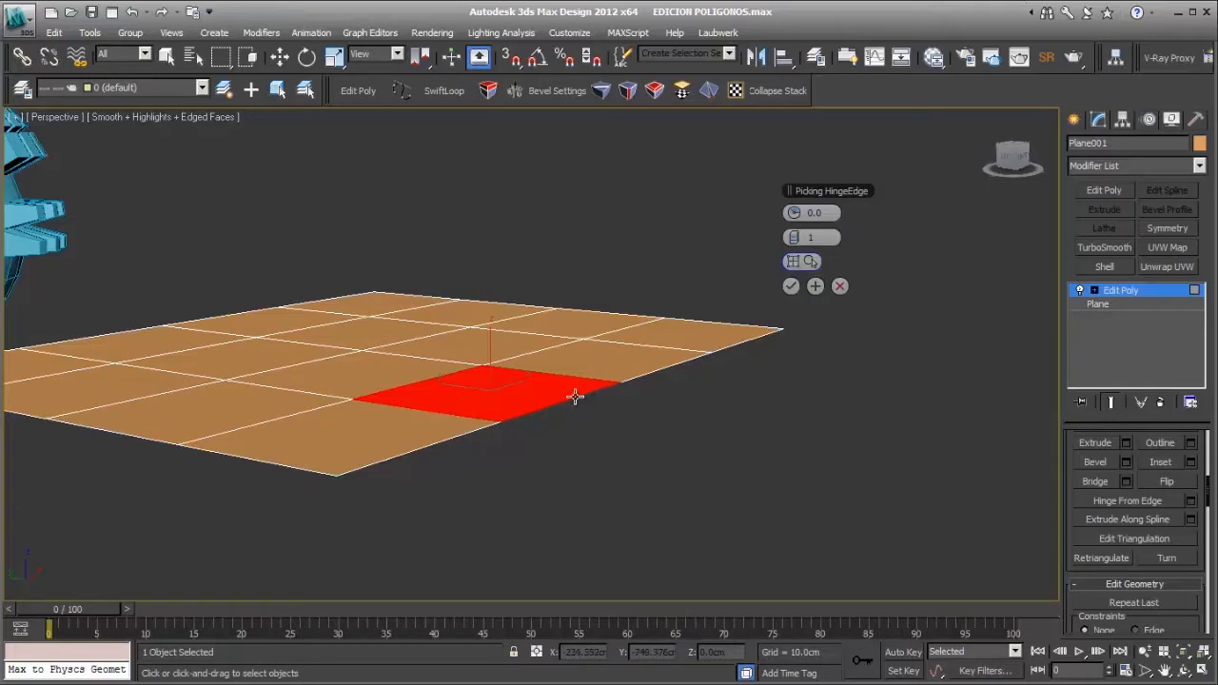
alt+middle_drag(571, 389, 575, 396)
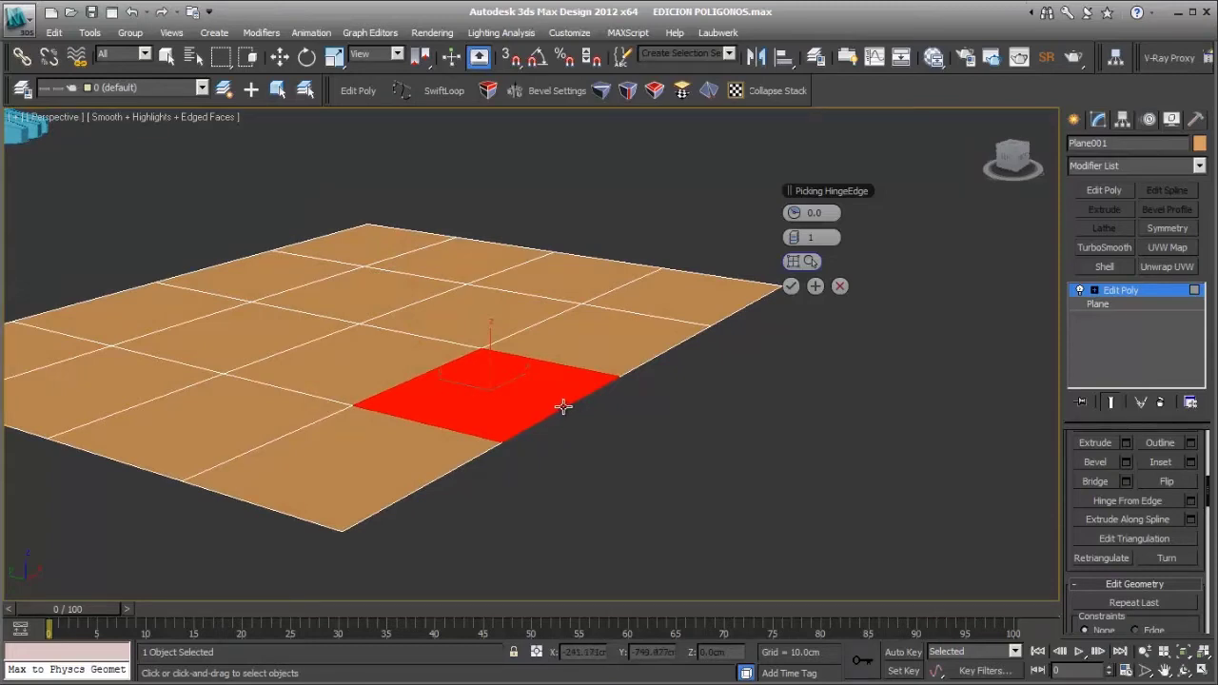
click(564, 407)
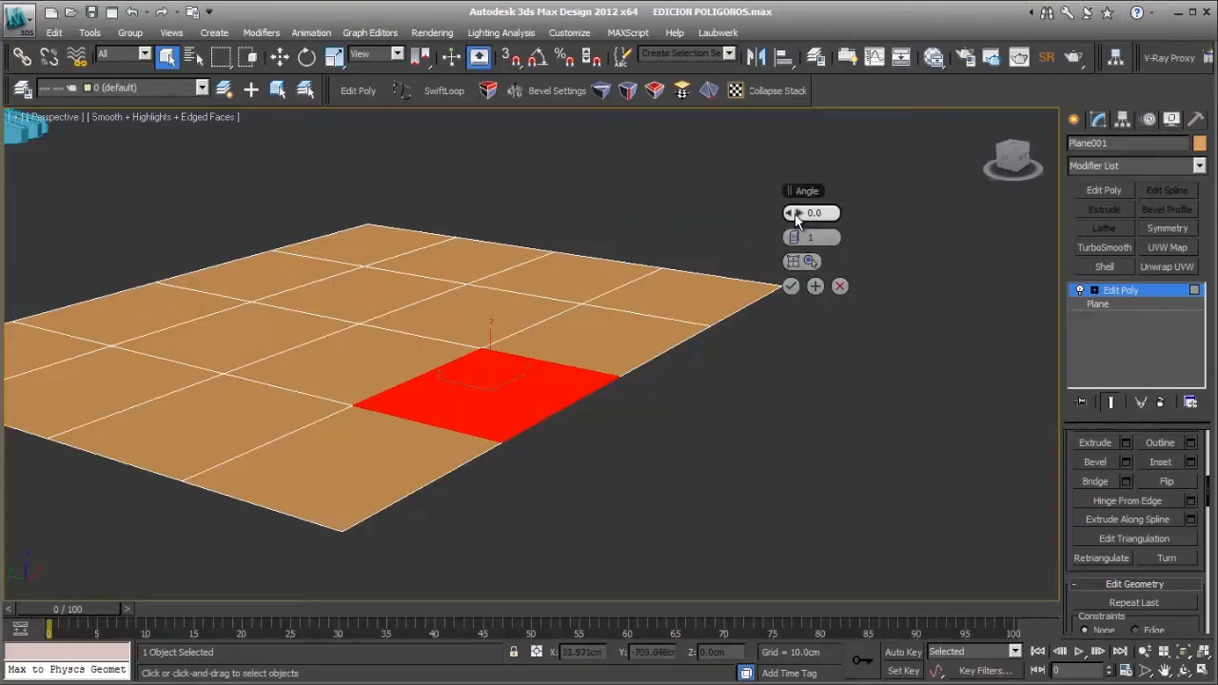
Step: Set the hinge angle to 90 degrees
drag(795, 211, 860, 237)
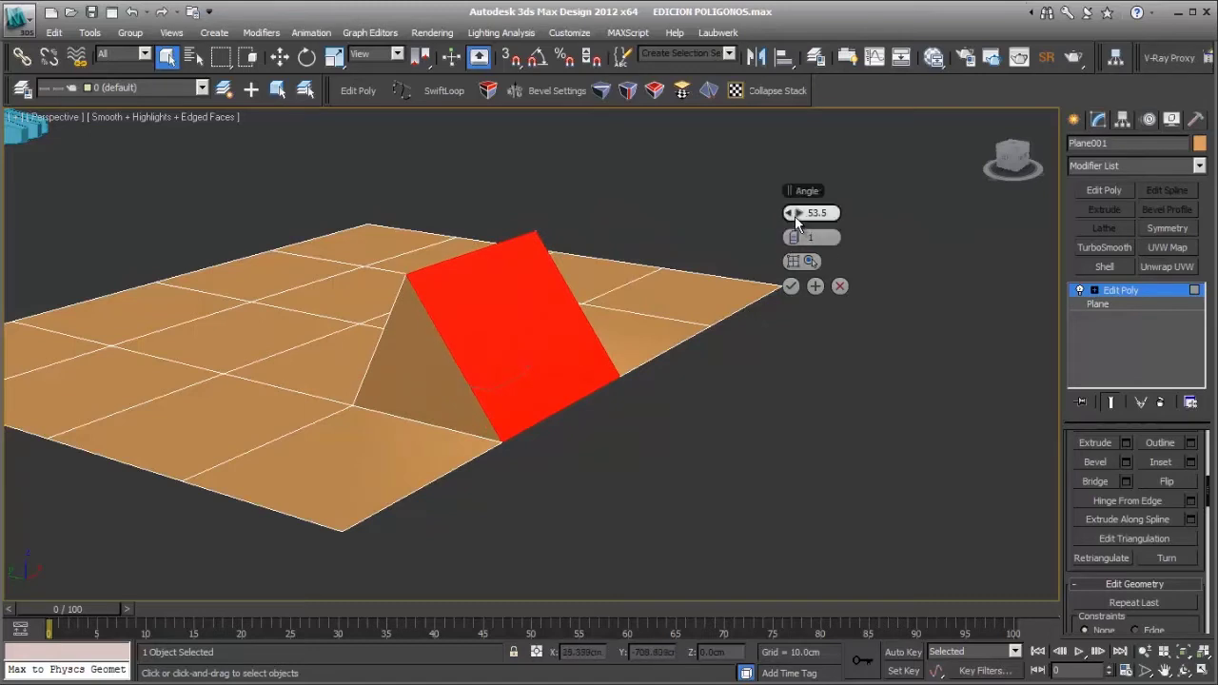
mouse_move(794, 216)
mouse_down()
mouse_move(862, 237)
mouse_move(817, 215)
mouse_up()
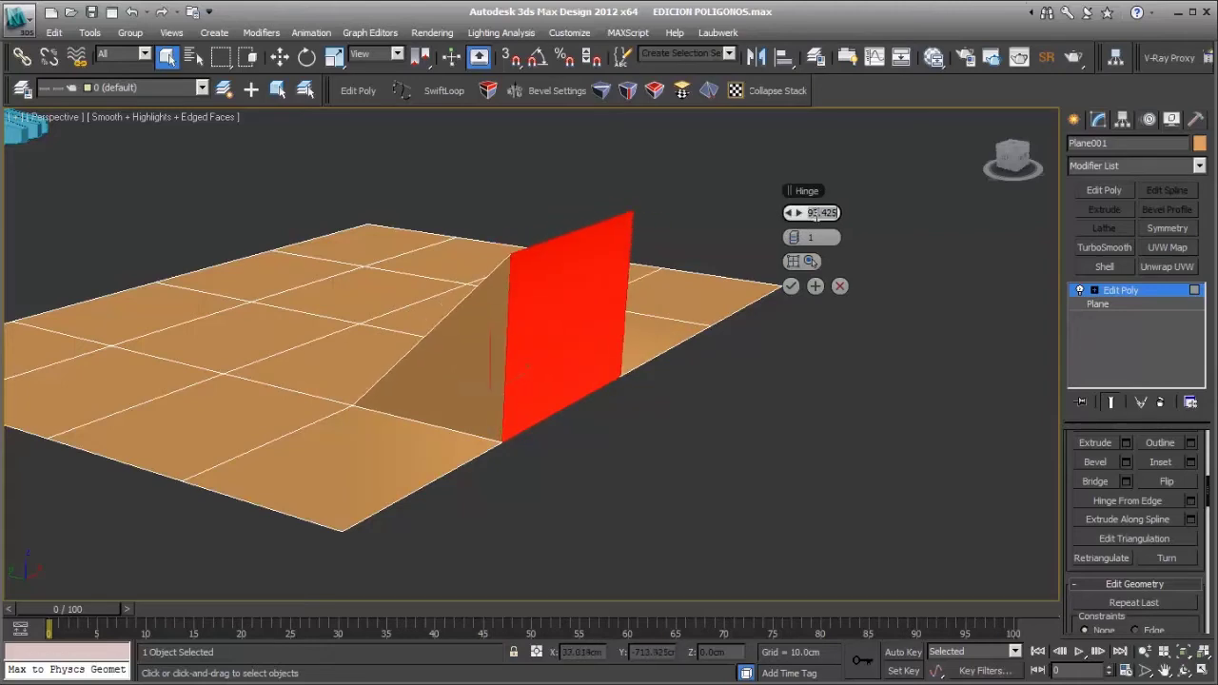
text(90)
key(Return)
Step: Set the hinge to 11 segments, accept the operation and clear the polygon selection
alt+middle_drag(584, 350, 647, 334)
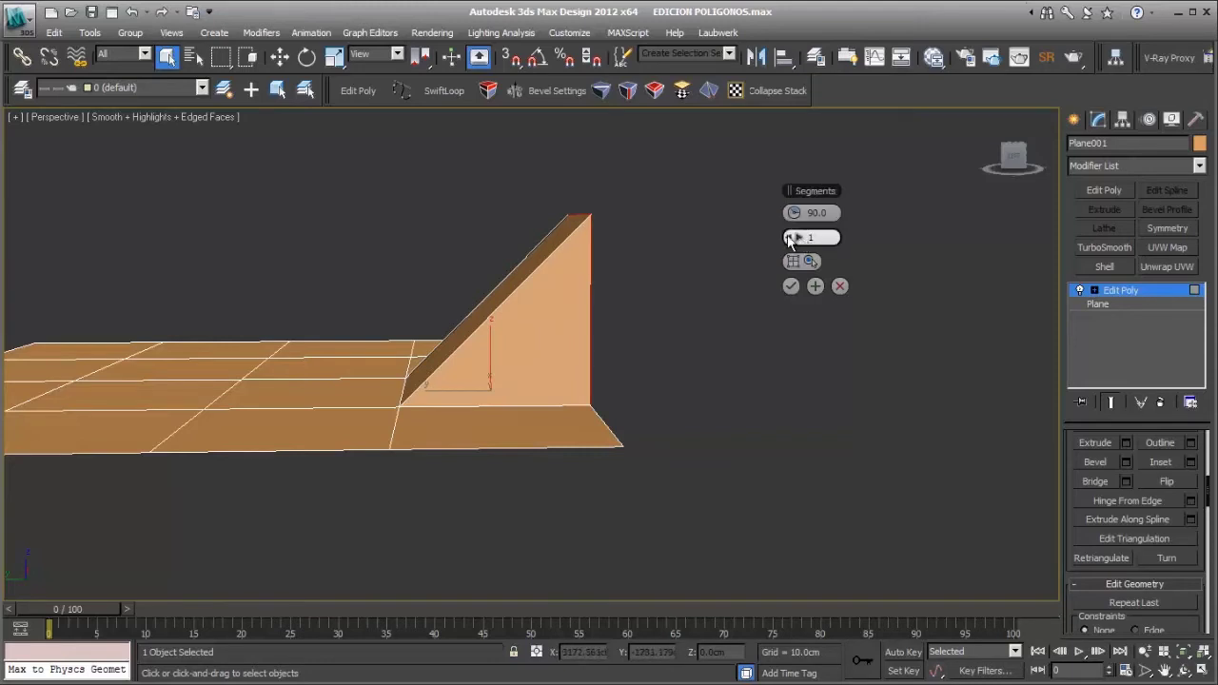
scroll(706, 283, up, 4)
alt+middle_drag(694, 310, 690, 275)
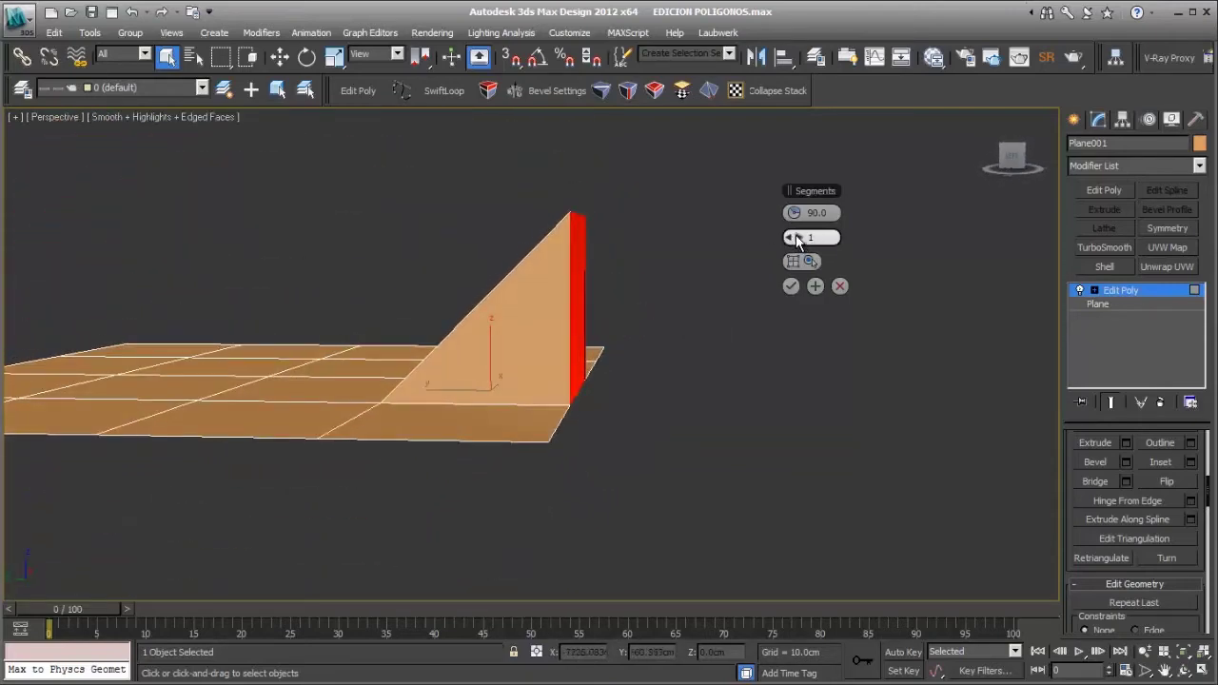
drag(797, 240, 832, 238)
alt+middle_drag(610, 262, 518, 285)
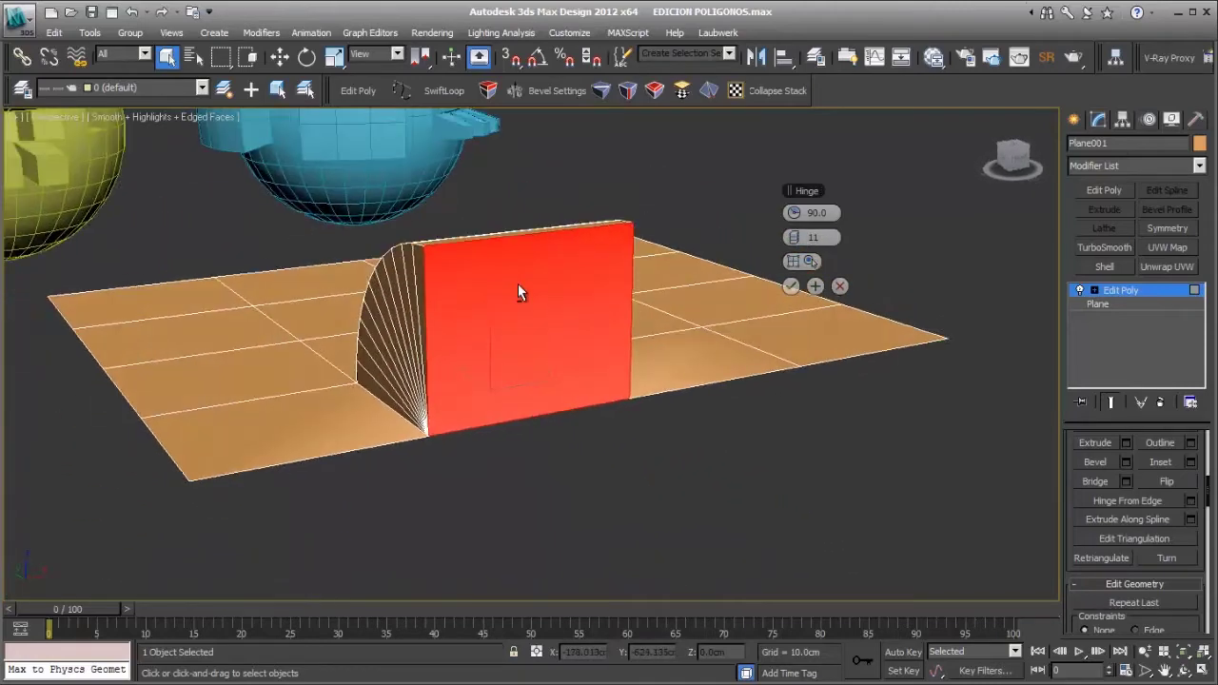
click(792, 288)
click(748, 441)
alt+middle_drag(748, 375, 857, 390)
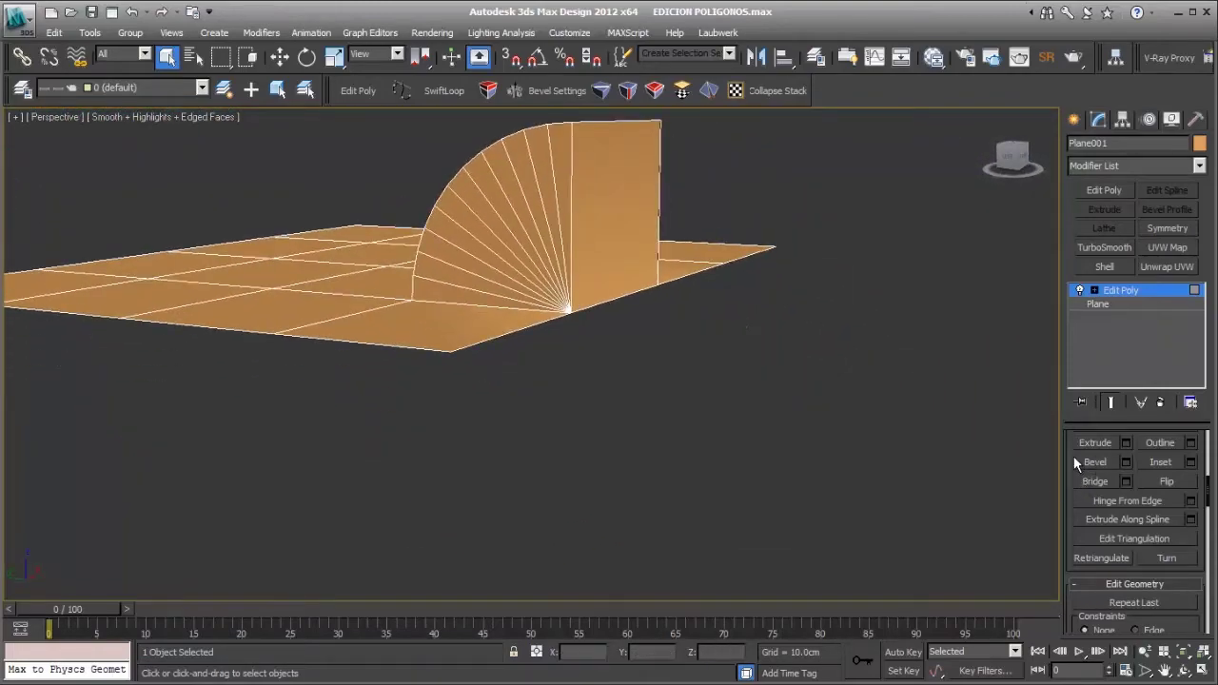
Step: Select the upright hinged polygon, extrude it by 100 cm and accept the extrusion
click(643, 246)
alt+middle_drag(636, 242, 634, 293)
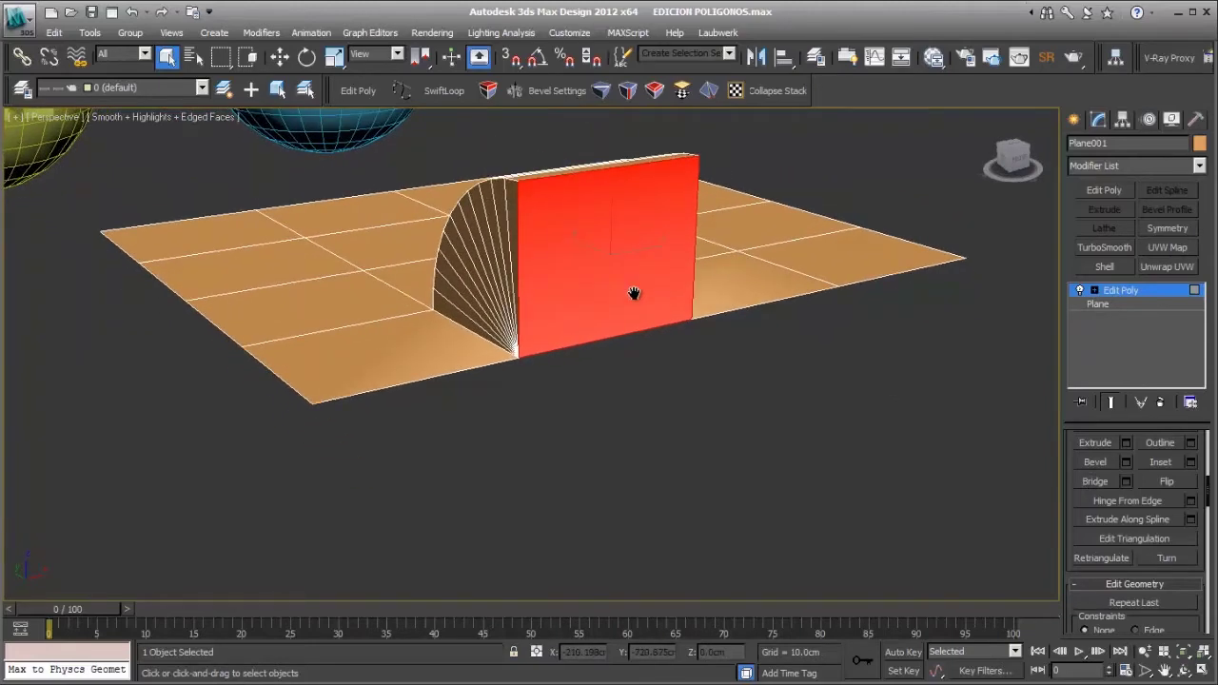
click(1127, 444)
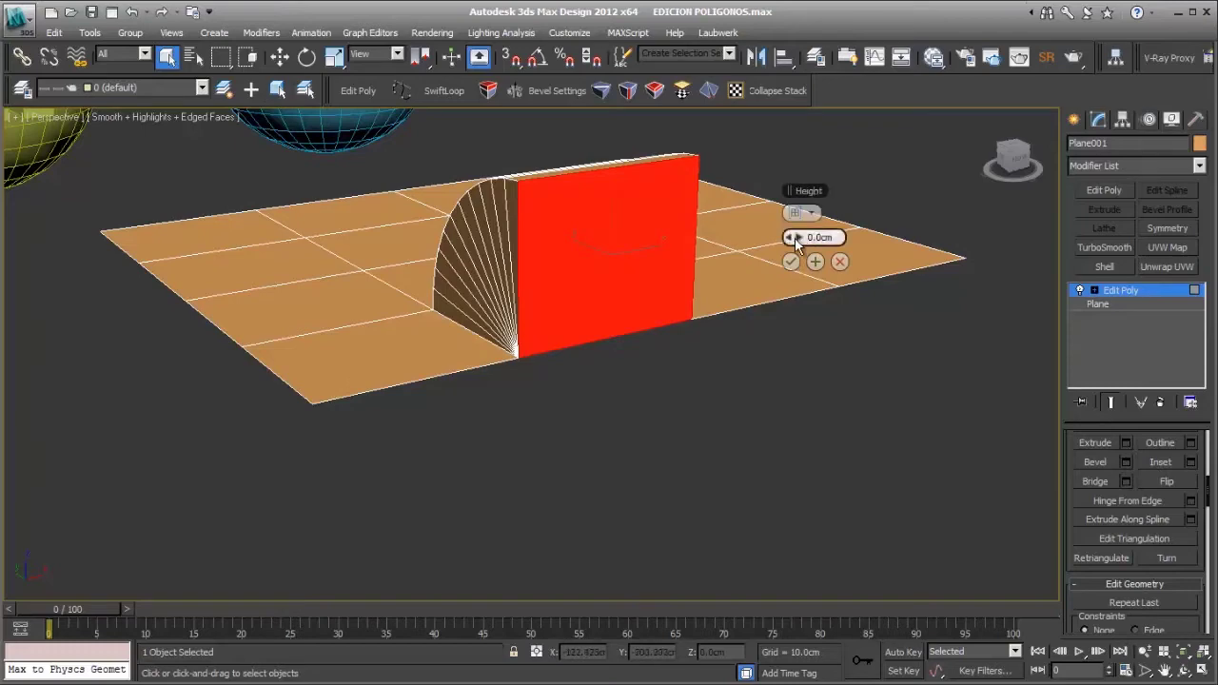
drag(792, 237, 871, 237)
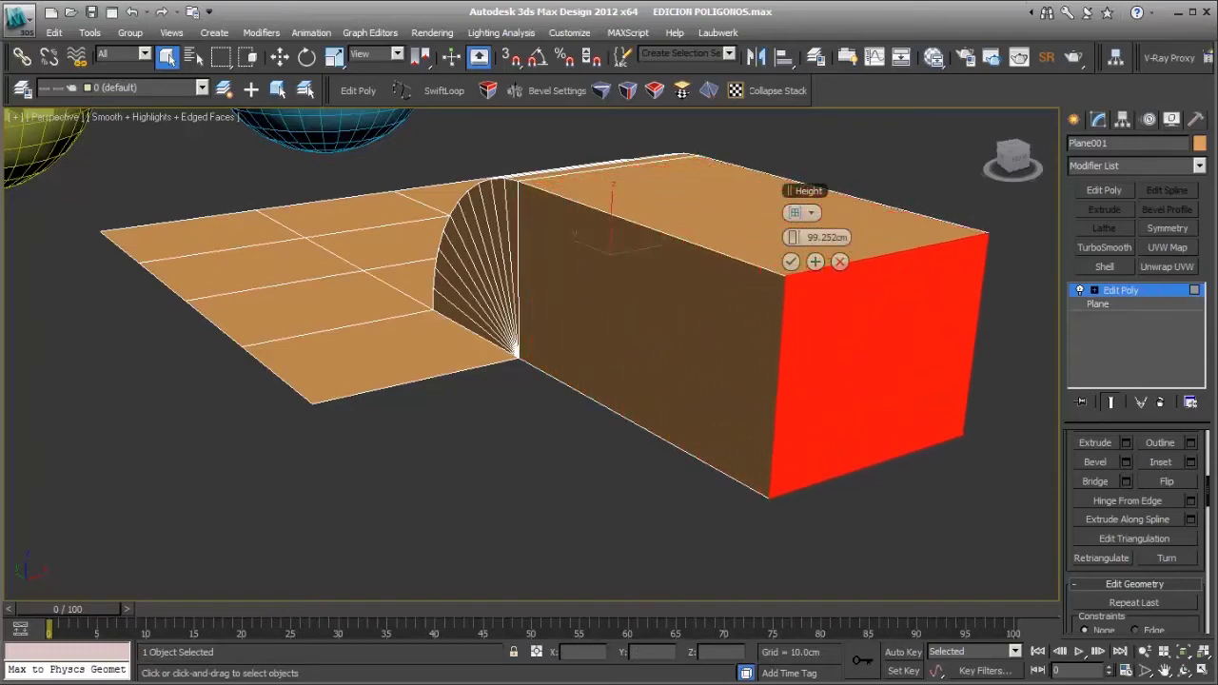
middle_drag(895, 448, 550, 350)
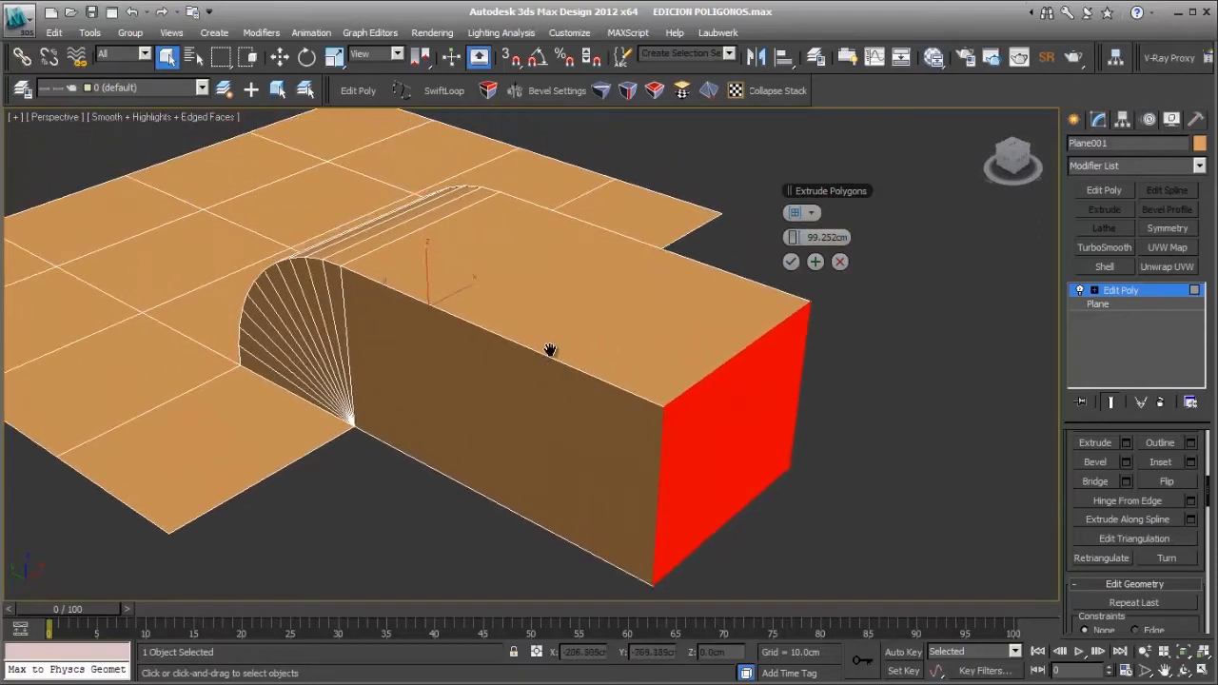
double_click(813, 237)
text(100)
key(Return)
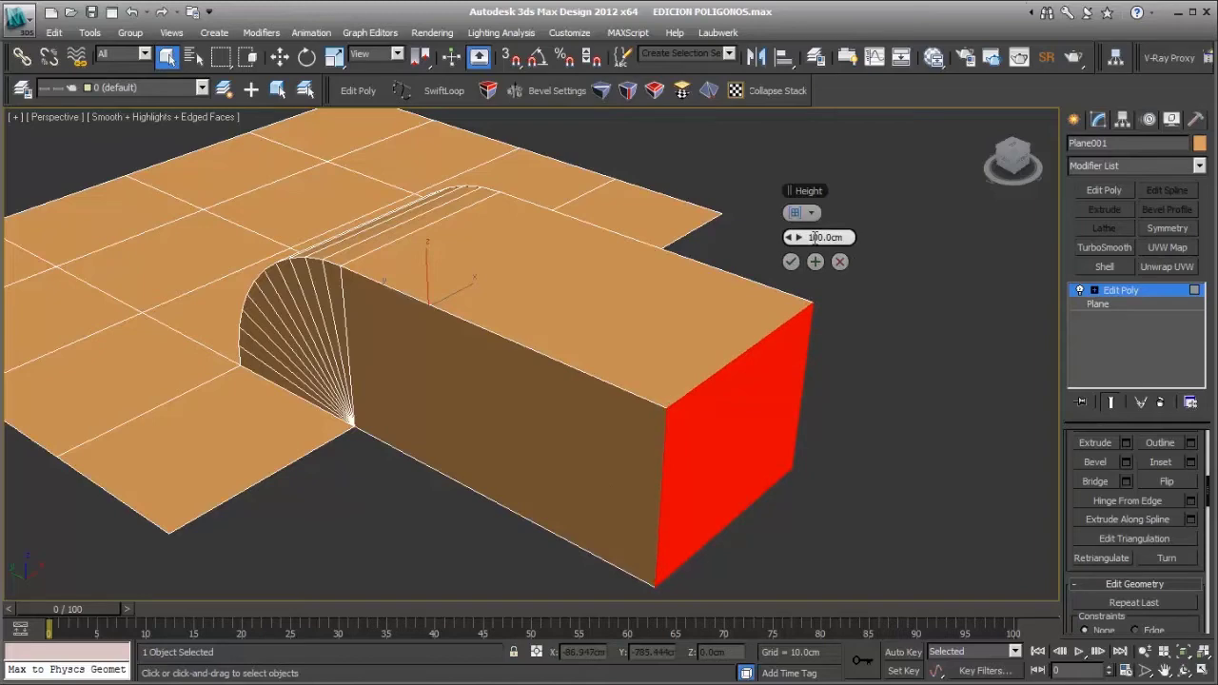
click(791, 263)
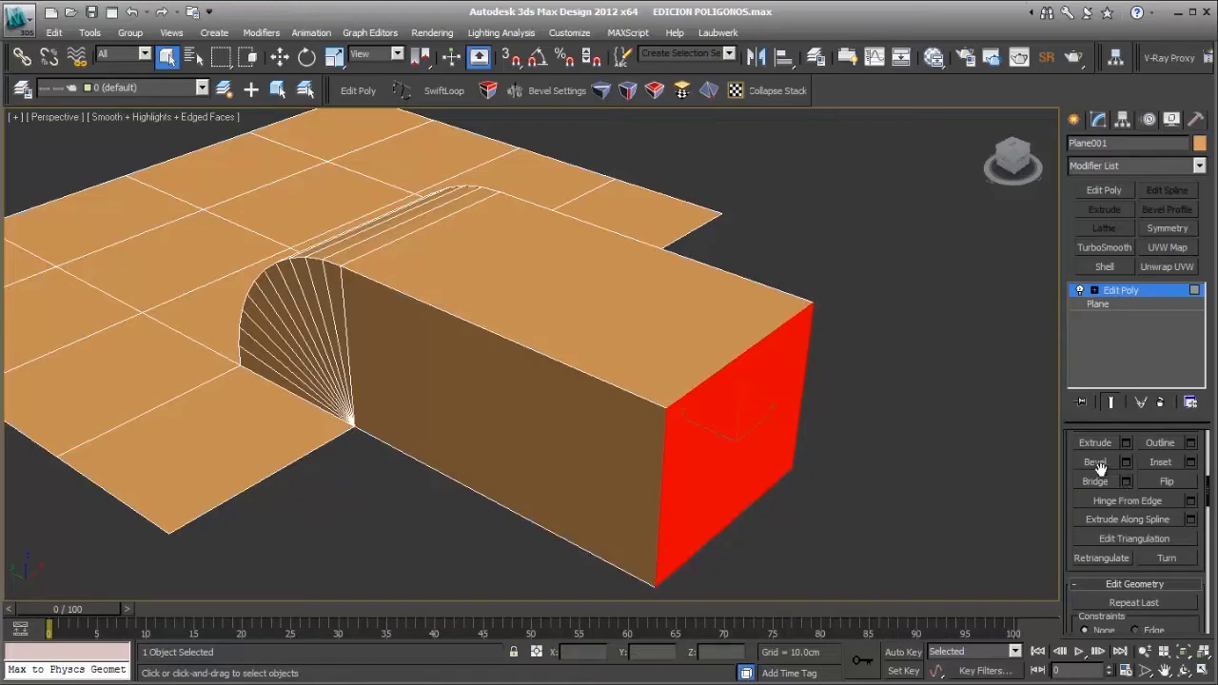
Step: Hinge the extruded block's end face about its upper edge by 57 degrees with 9 segments and accept it
click(929, 463)
alt+middle_drag(787, 431, 776, 315)
click(762, 345)
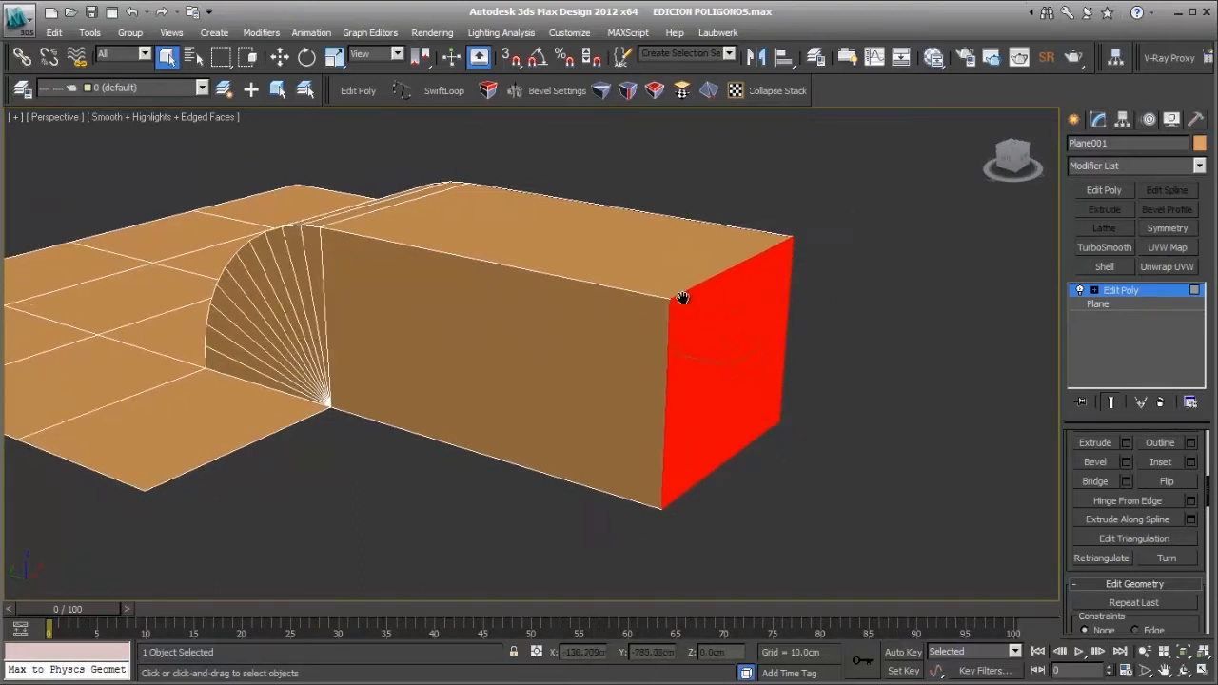
middle_drag(682, 294, 652, 270)
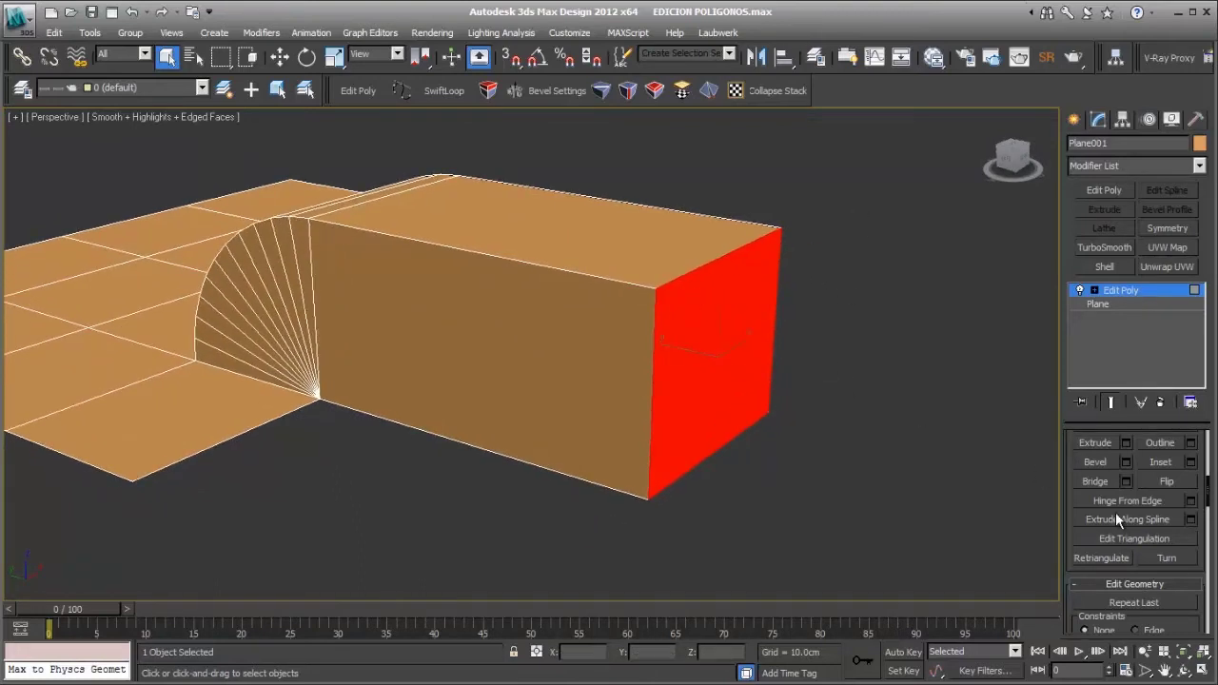
click(1190, 501)
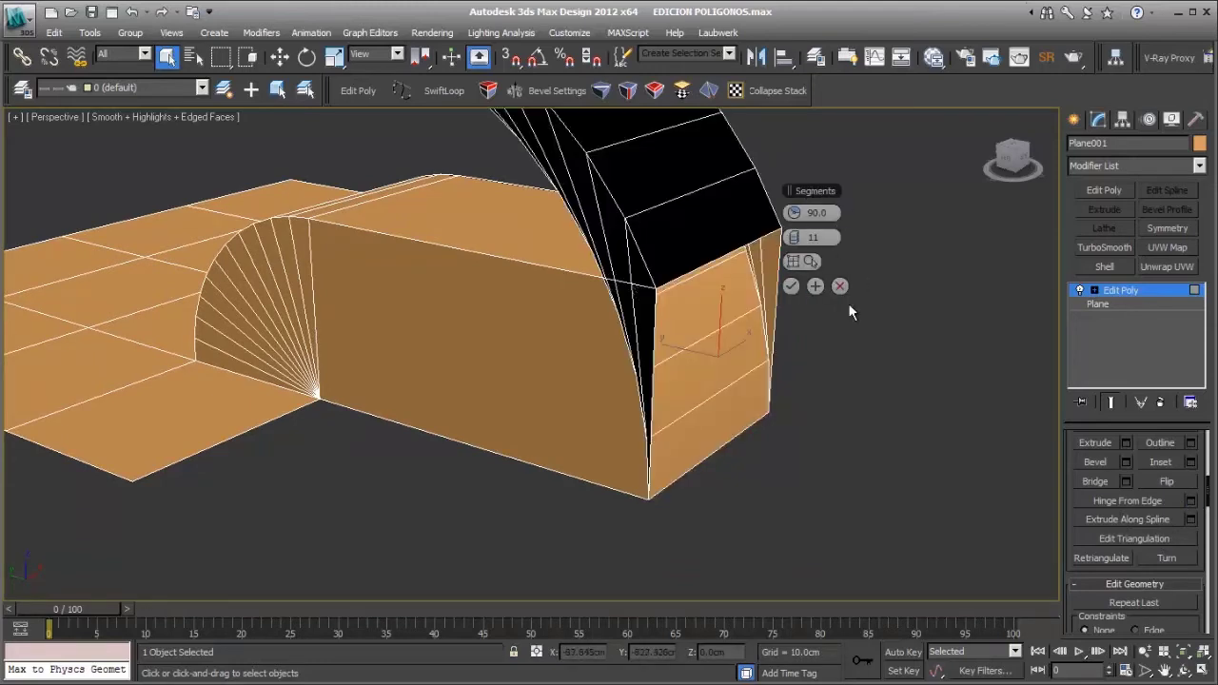
click(796, 261)
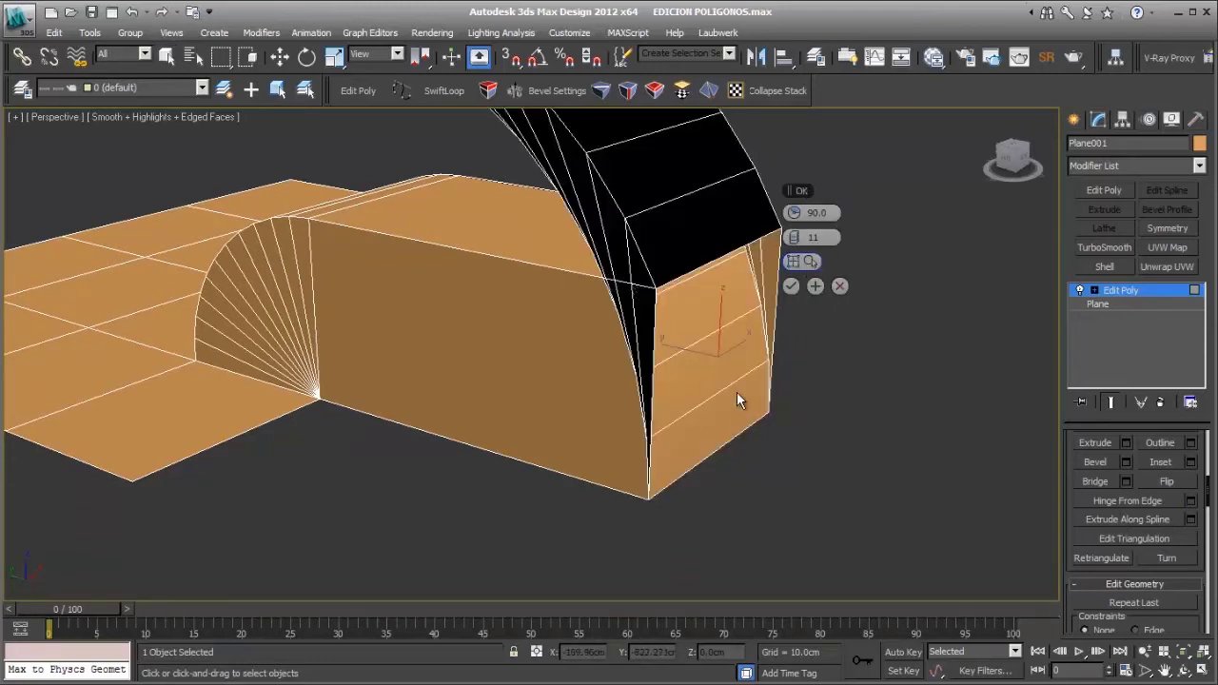
right_click(809, 212)
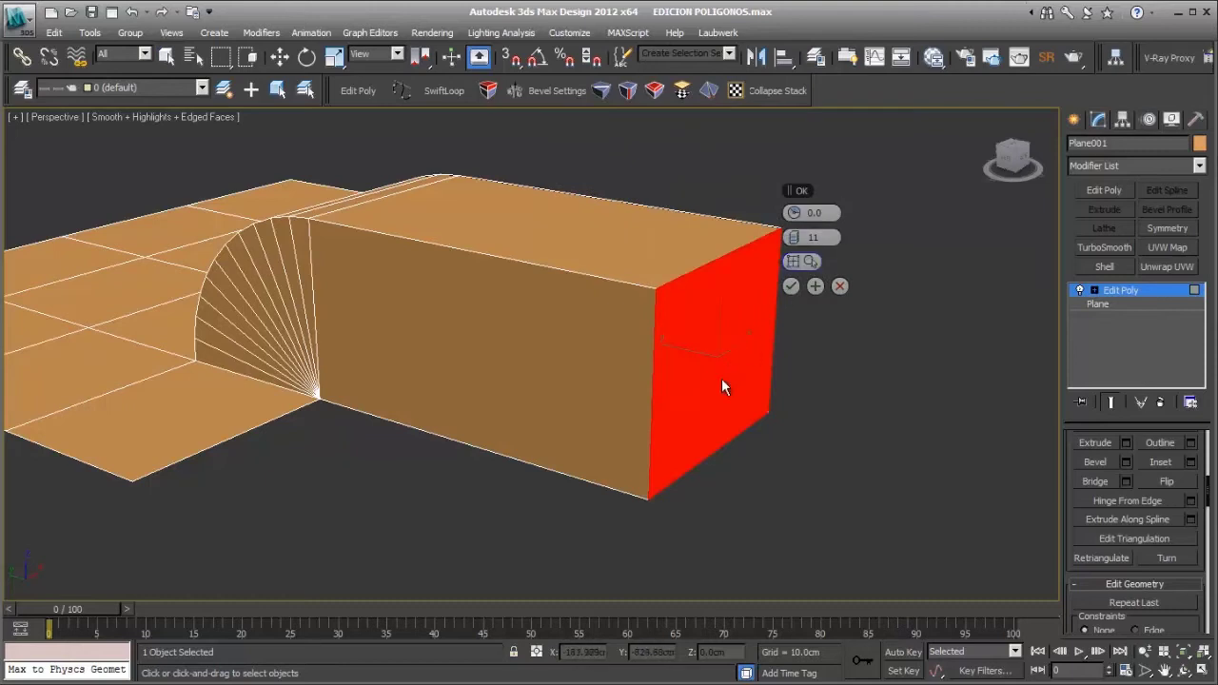
click(719, 258)
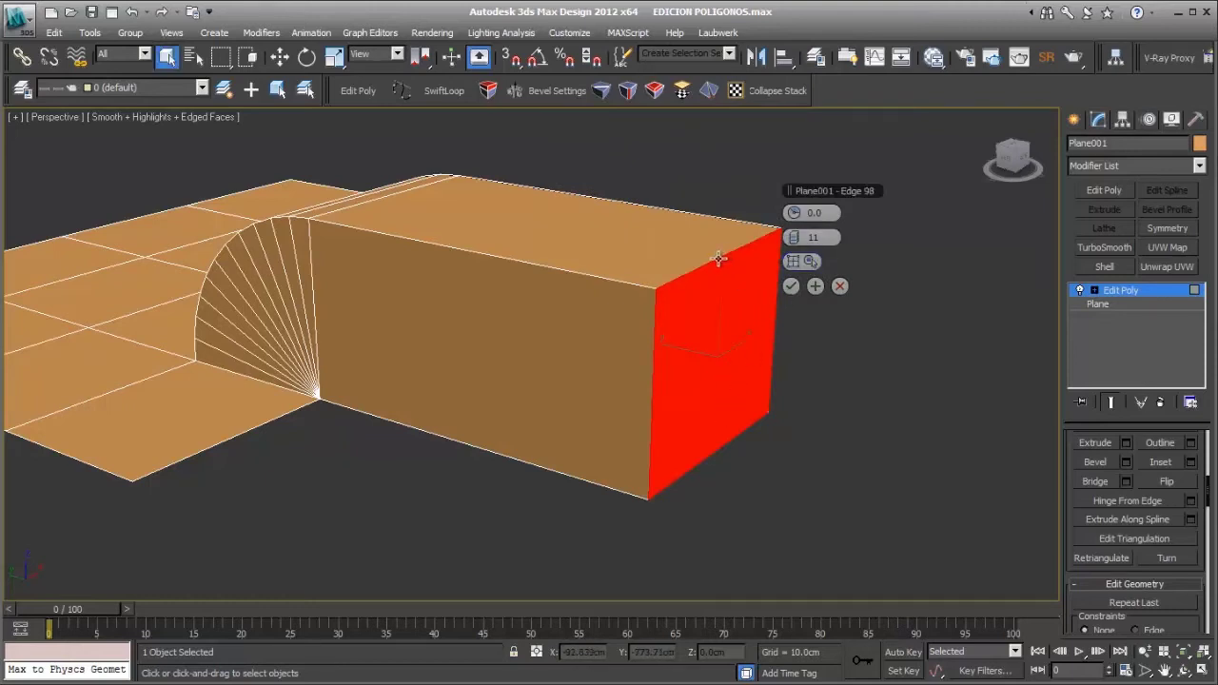
drag(794, 212, 884, 230)
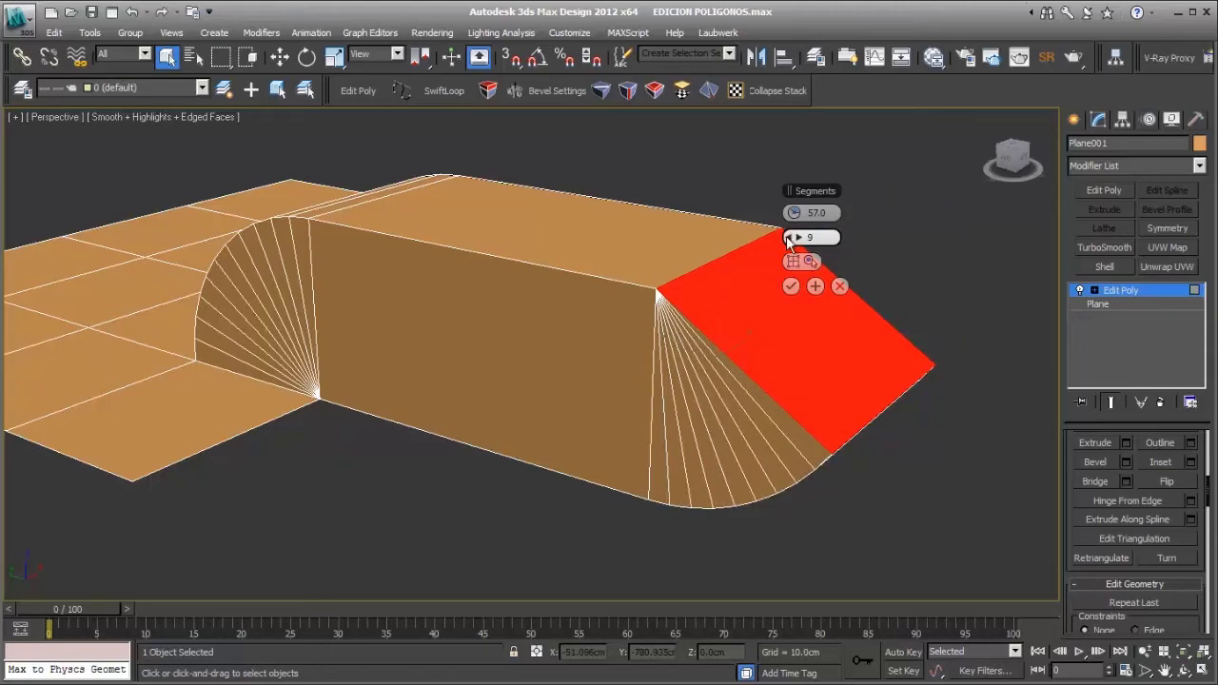
click(791, 286)
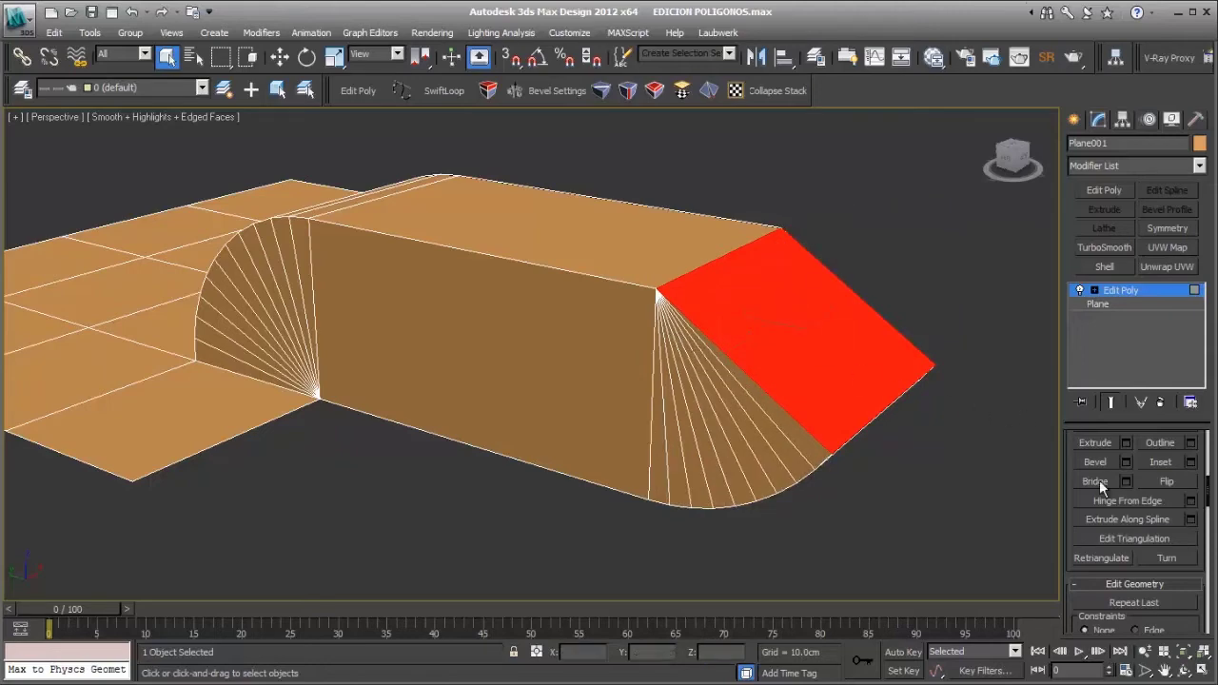
Step: Extrude the tilted end face by 100 cm and accept the extrusion
click(1126, 444)
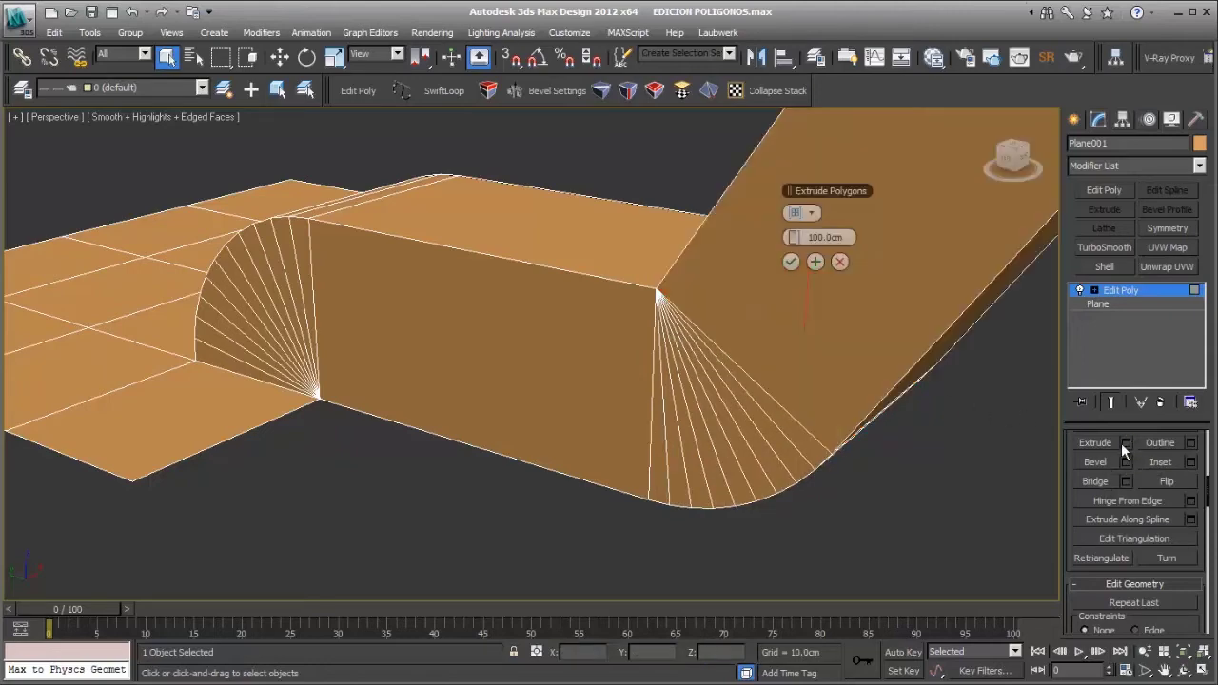
middle_drag(913, 304, 802, 362)
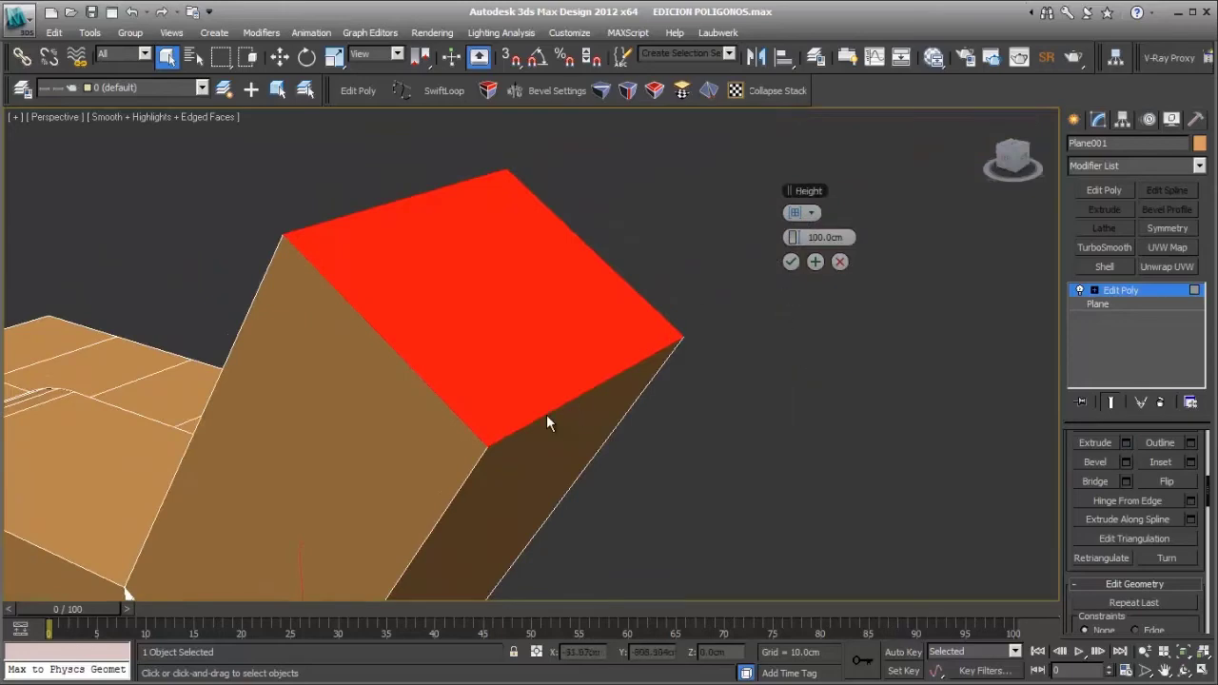
middle_drag(547, 414, 583, 357)
scroll(582, 357, down, 5)
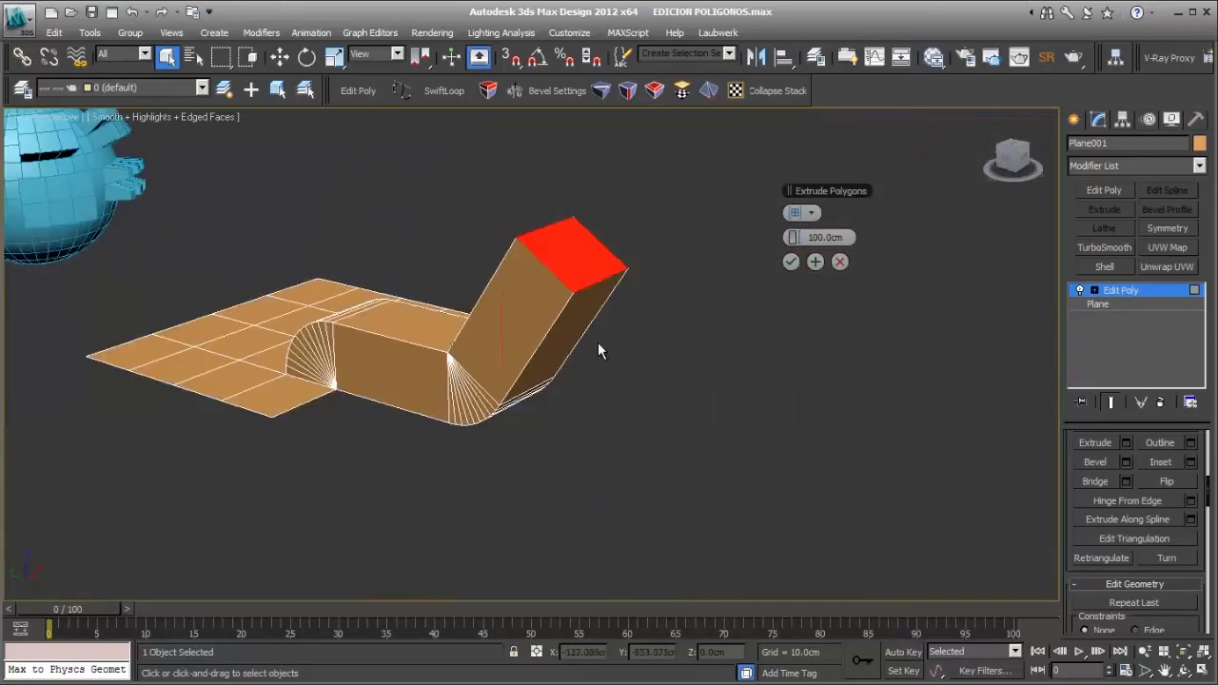
click(790, 263)
alt+middle_drag(705, 362, 591, 395)
click(504, 357)
alt+middle_drag(493, 345, 546, 332)
scroll(546, 331, up, 6)
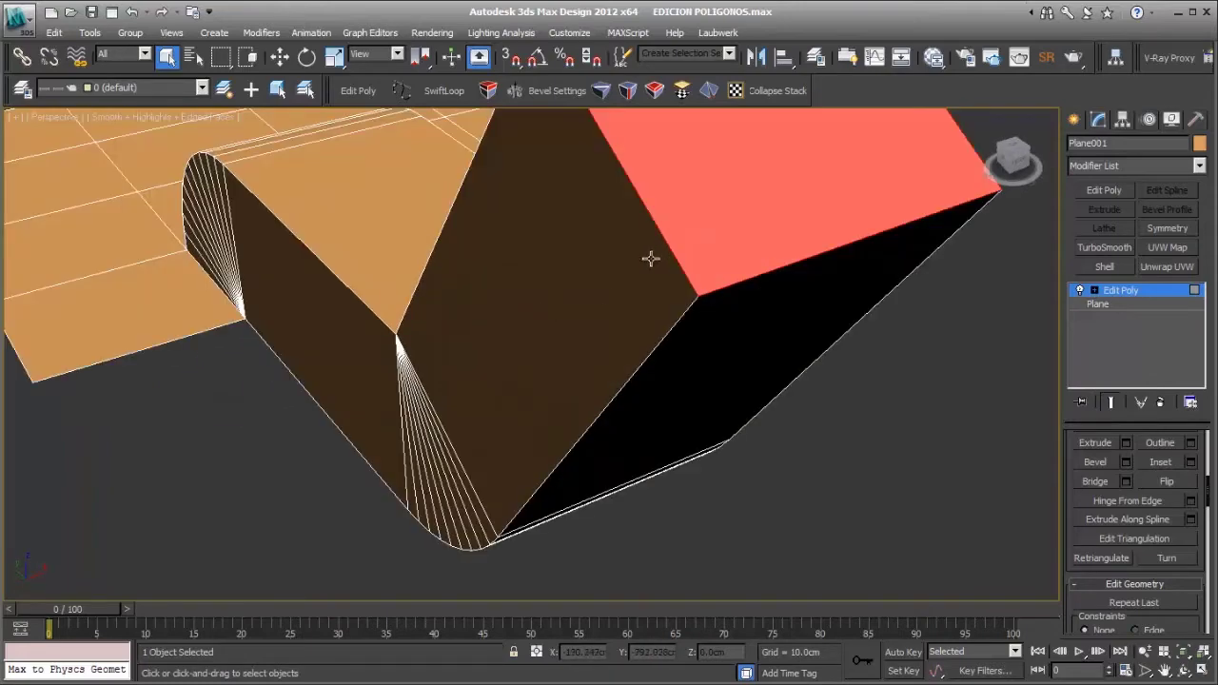
Step: Bevel the block's tilted end face with 0 cm height and a -0.681 cm outline, applying it and keeping the operation active
key(z)
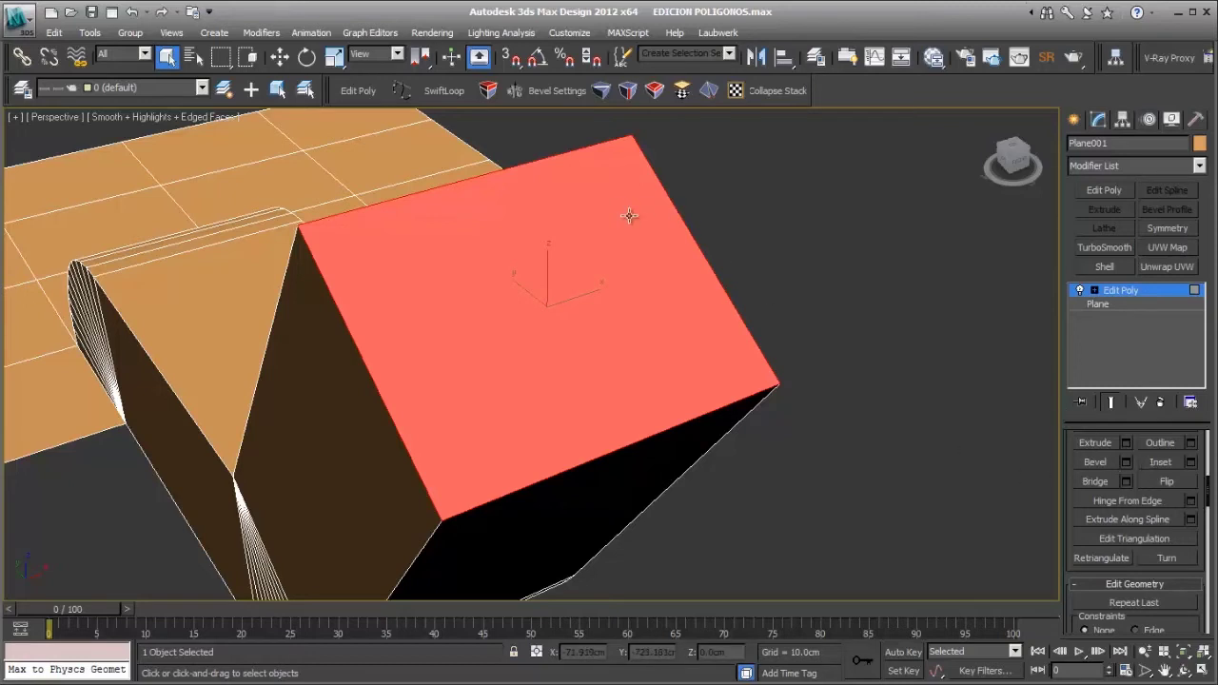
click(1127, 462)
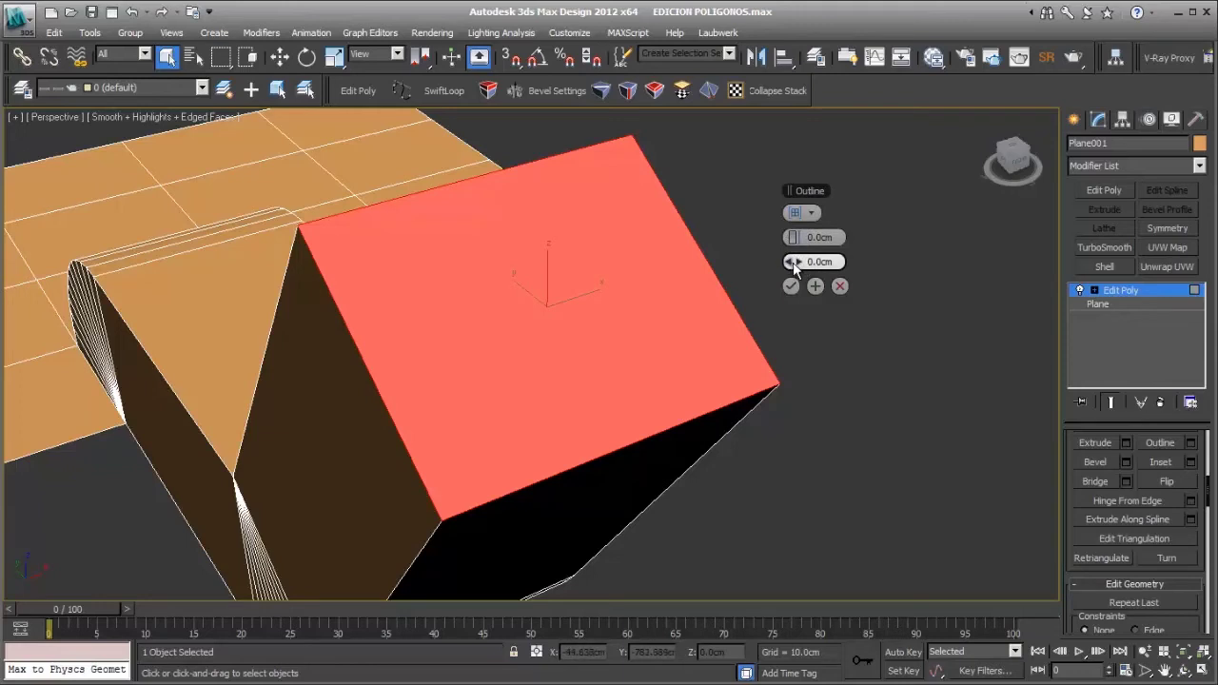
mouse_move(790, 261)
mouse_down()
mouse_move(752, 263)
mouse_move(784, 262)
mouse_up()
alt+middle_drag(729, 301, 675, 299)
alt+middle_drag(571, 277, 639, 236)
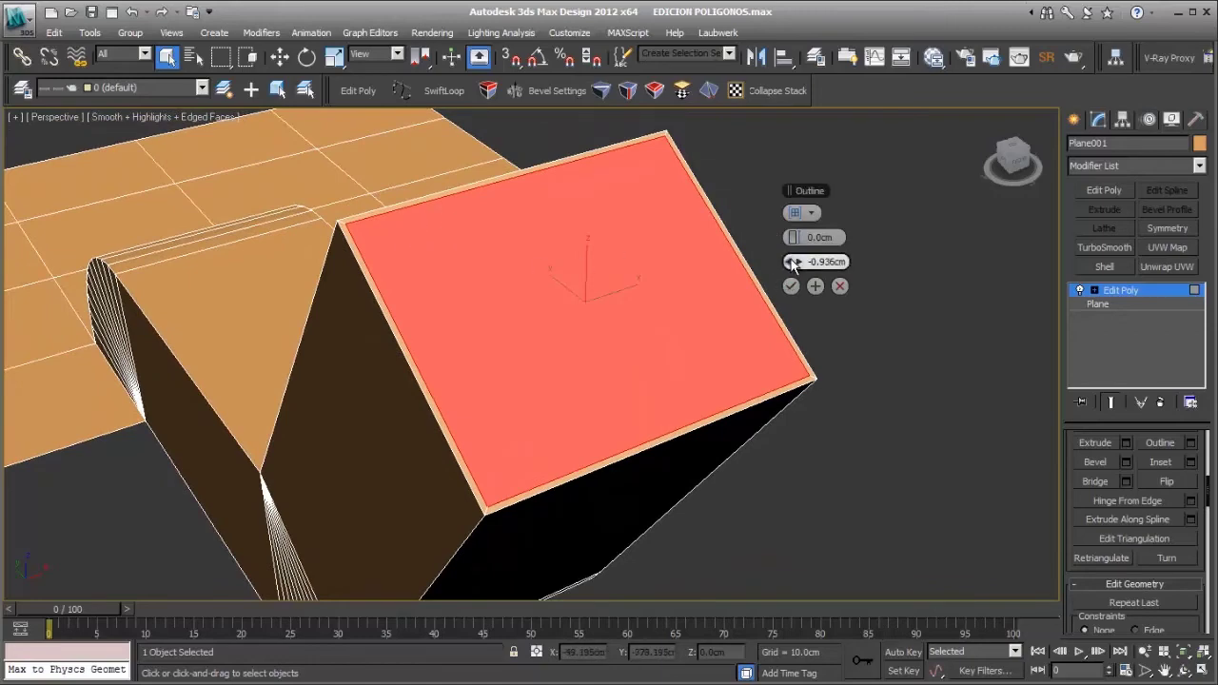
drag(819, 262, 799, 279)
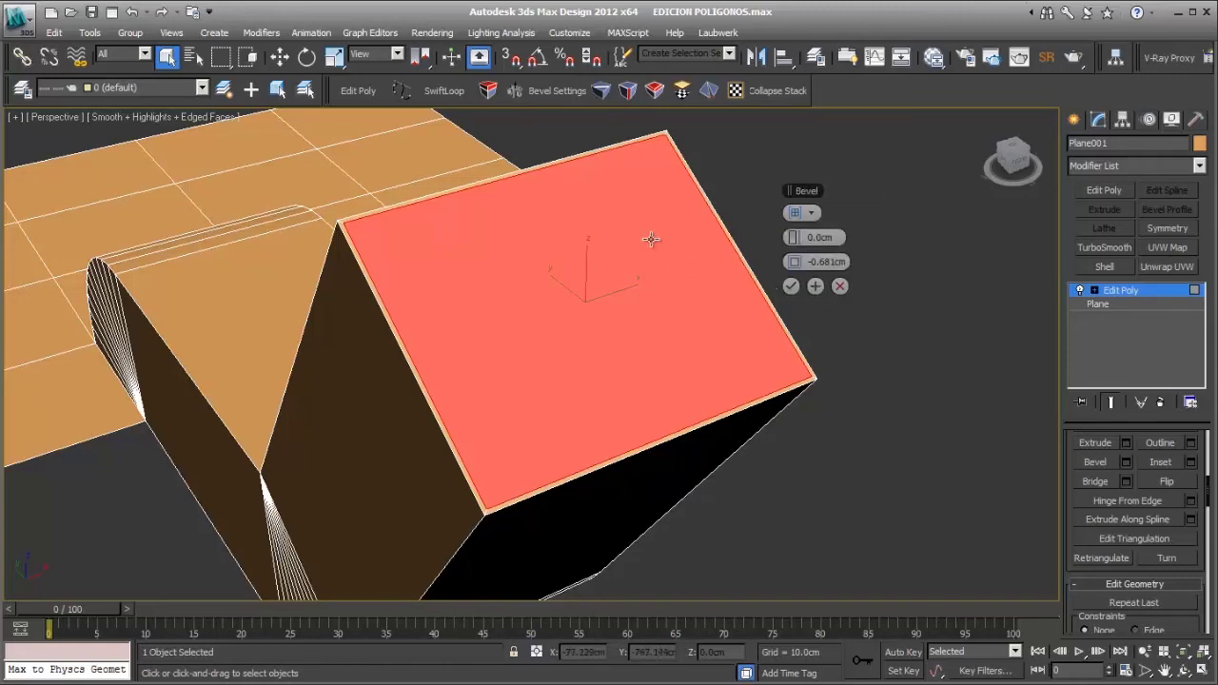
click(815, 287)
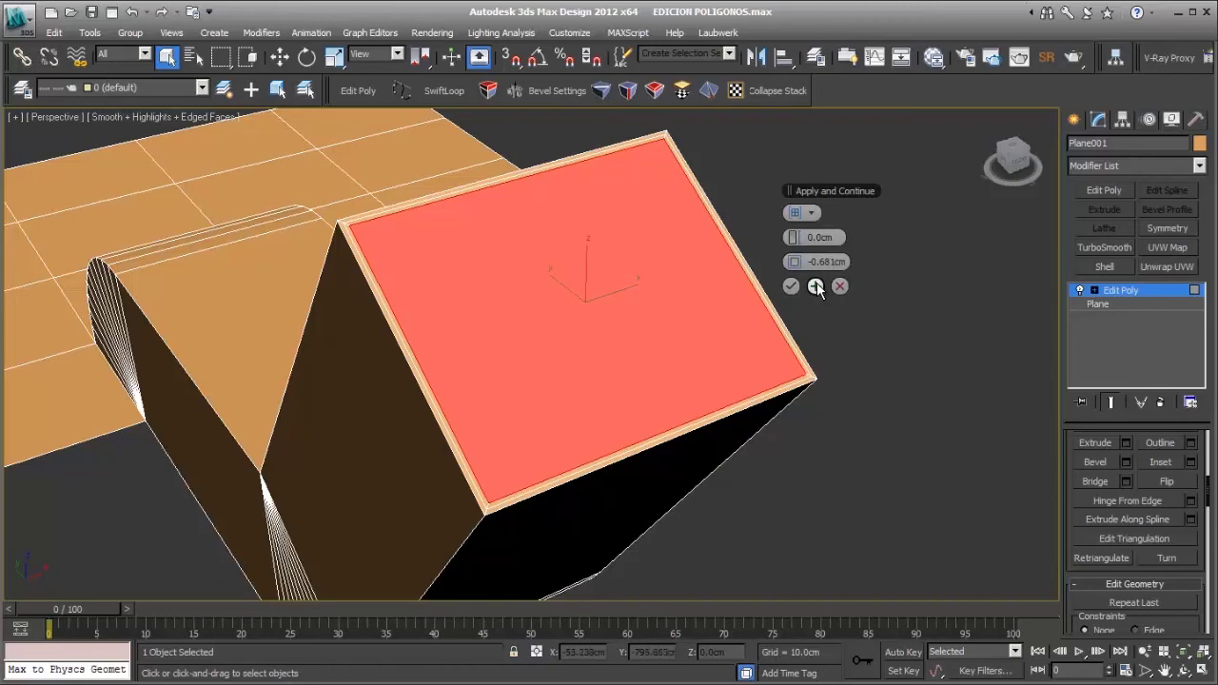
click(816, 287)
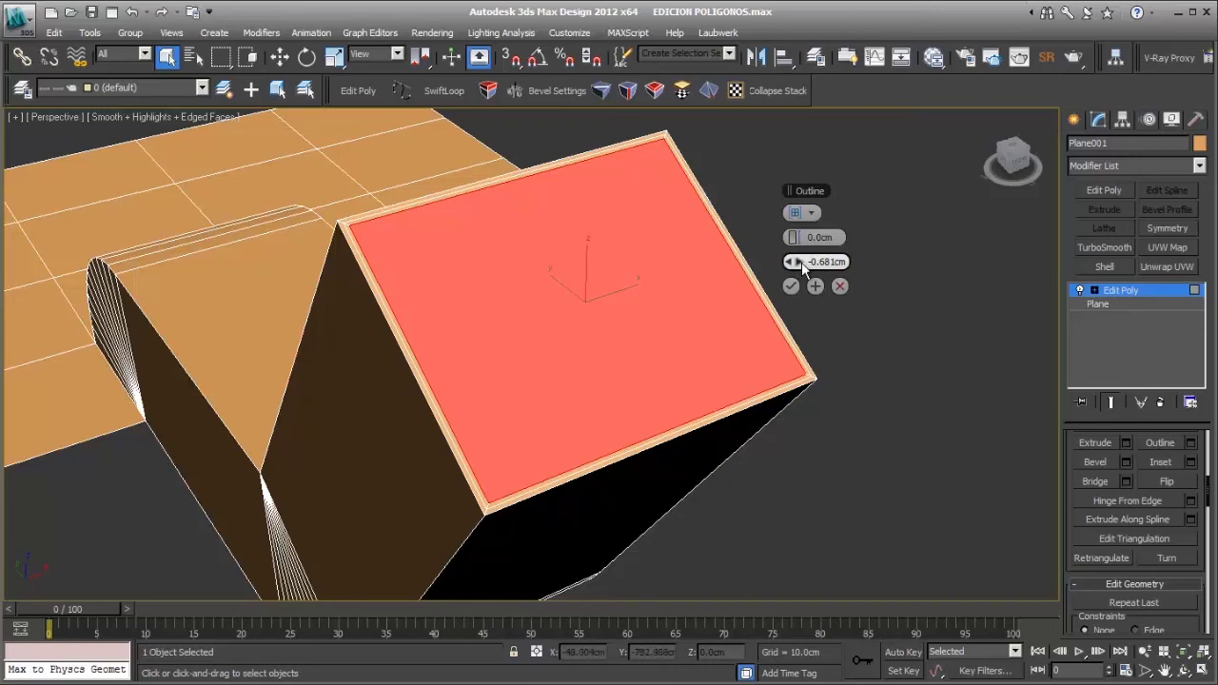
Step: Sink the inset face into the block with a bevel of -113.412 cm height and 0 cm outline, and accept it
right_click(798, 267)
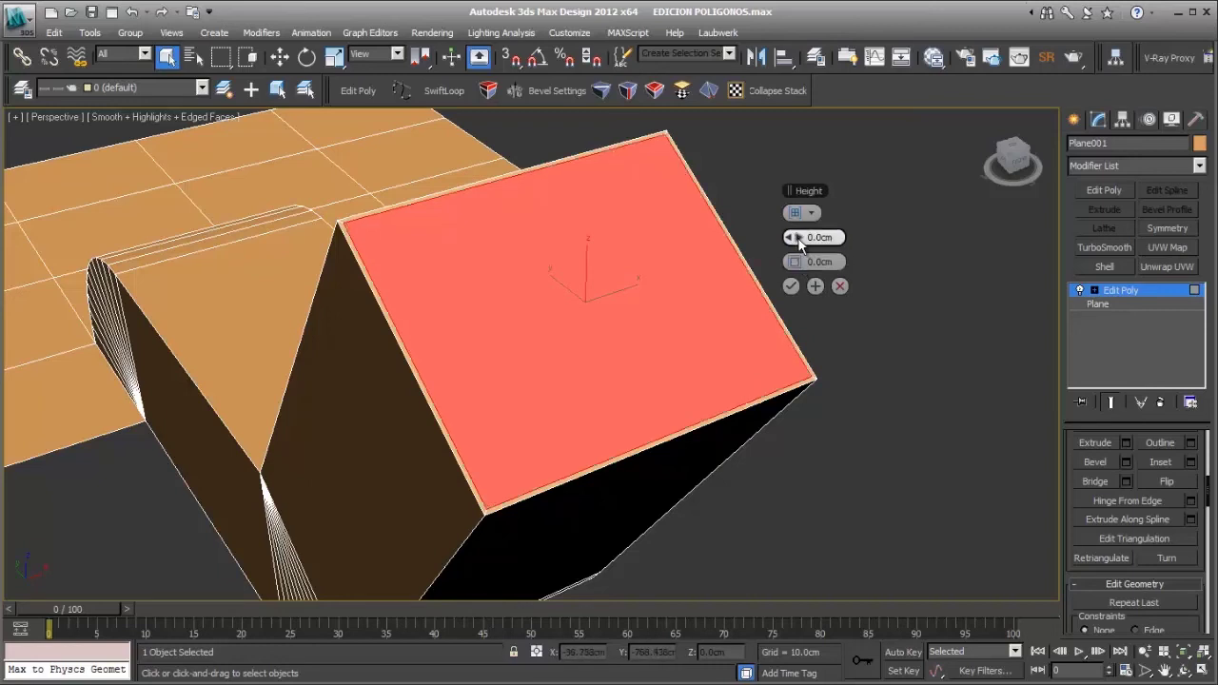
drag(798, 244, 75, 303)
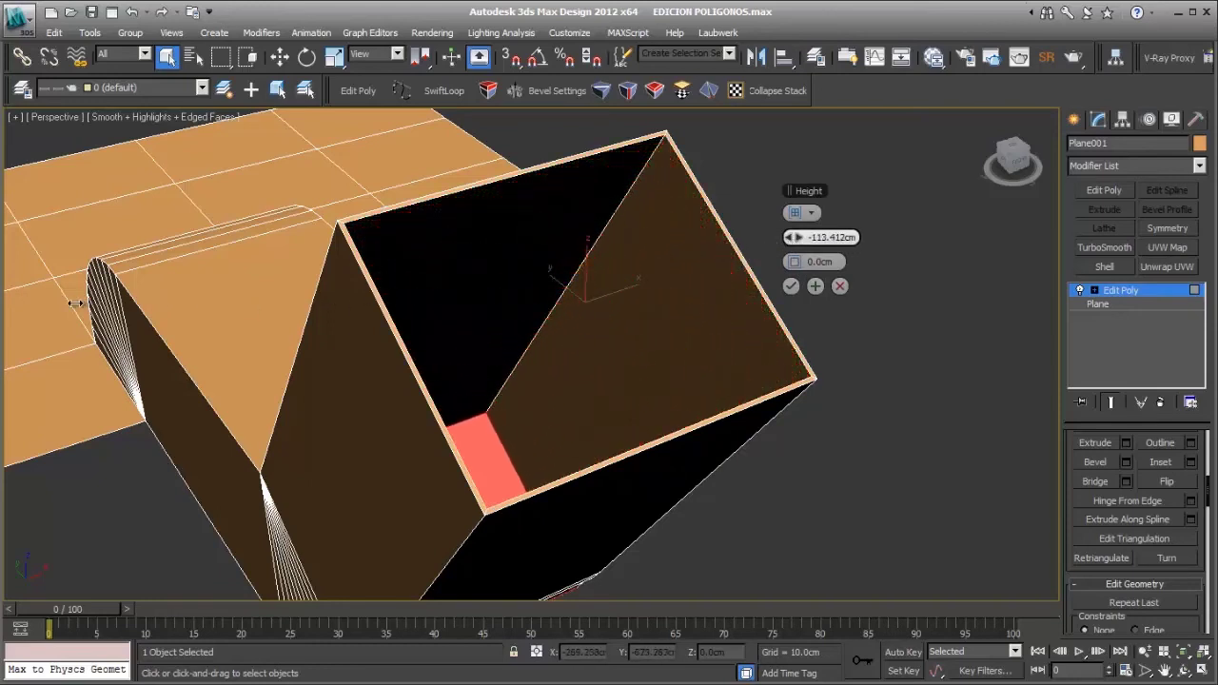
click(791, 288)
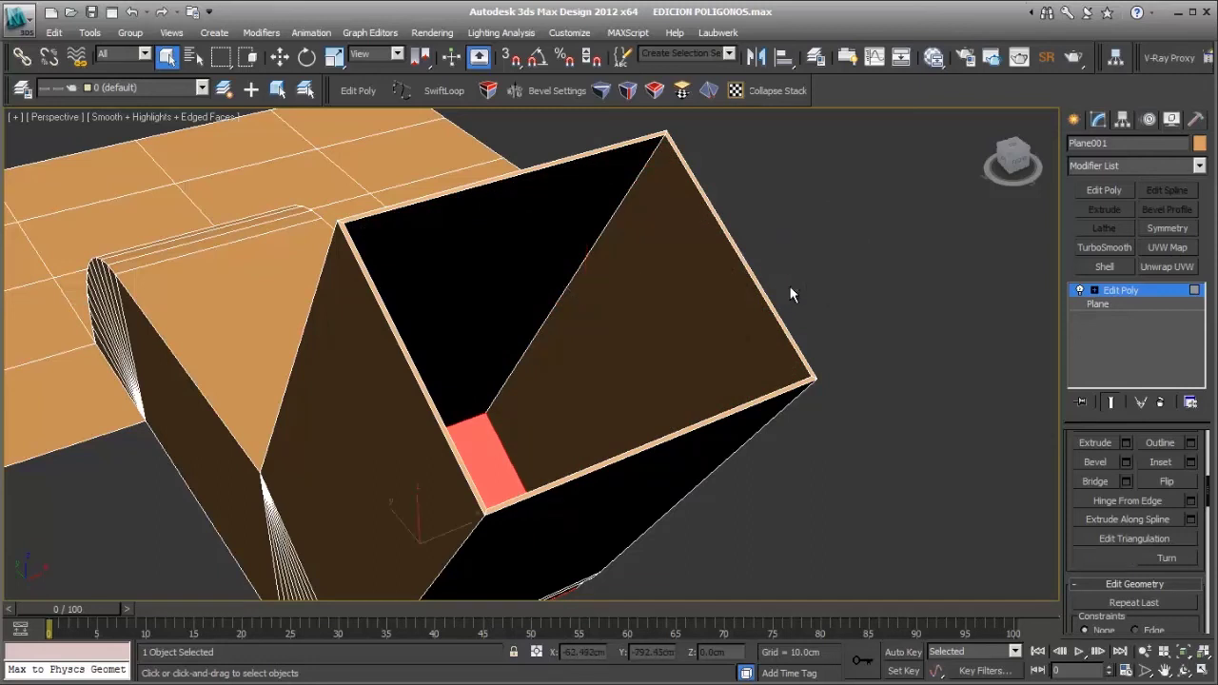
Step: Examine the hollowed block and its hinged bends on the plane from several angles and distances
scroll(810, 279, down, 5)
scroll(583, 376, down, 3)
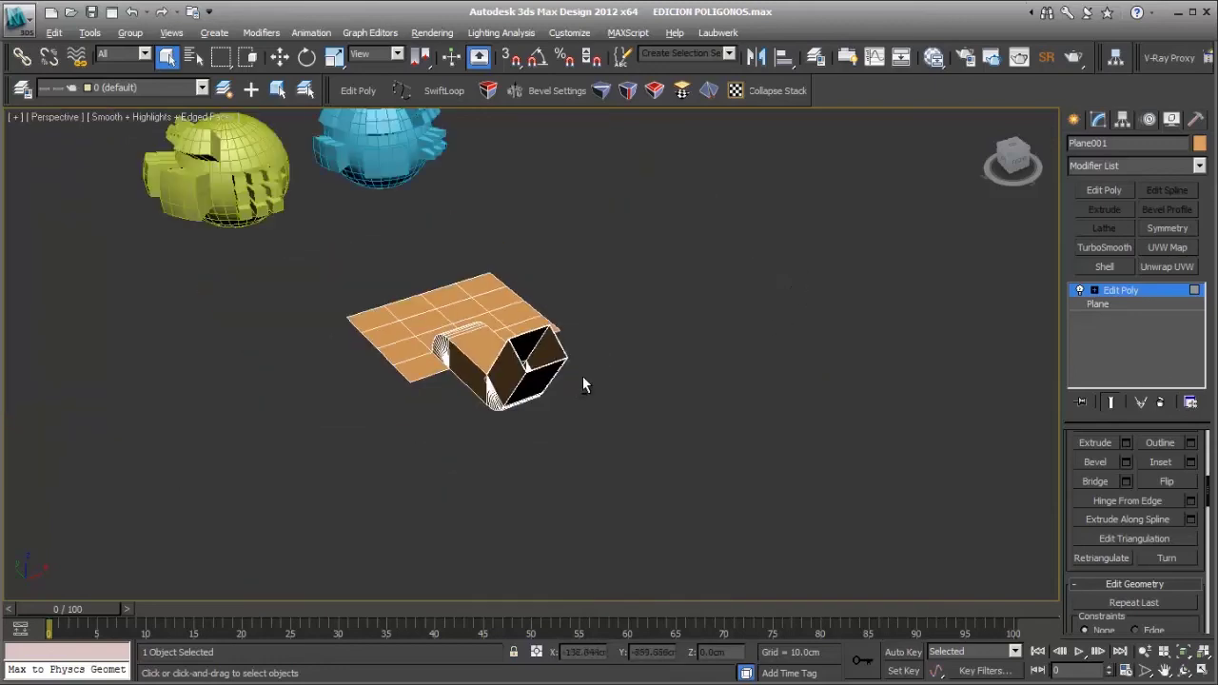
mouse_move(582, 376)
alt+middle_down()
mouse_move(619, 444)
mouse_move(604, 369)
mouse_move(545, 349)
mouse_move(585, 375)
mouse_move(614, 371)
mouse_move(592, 383)
alt+middle_up()
scroll(552, 379, up, 3)
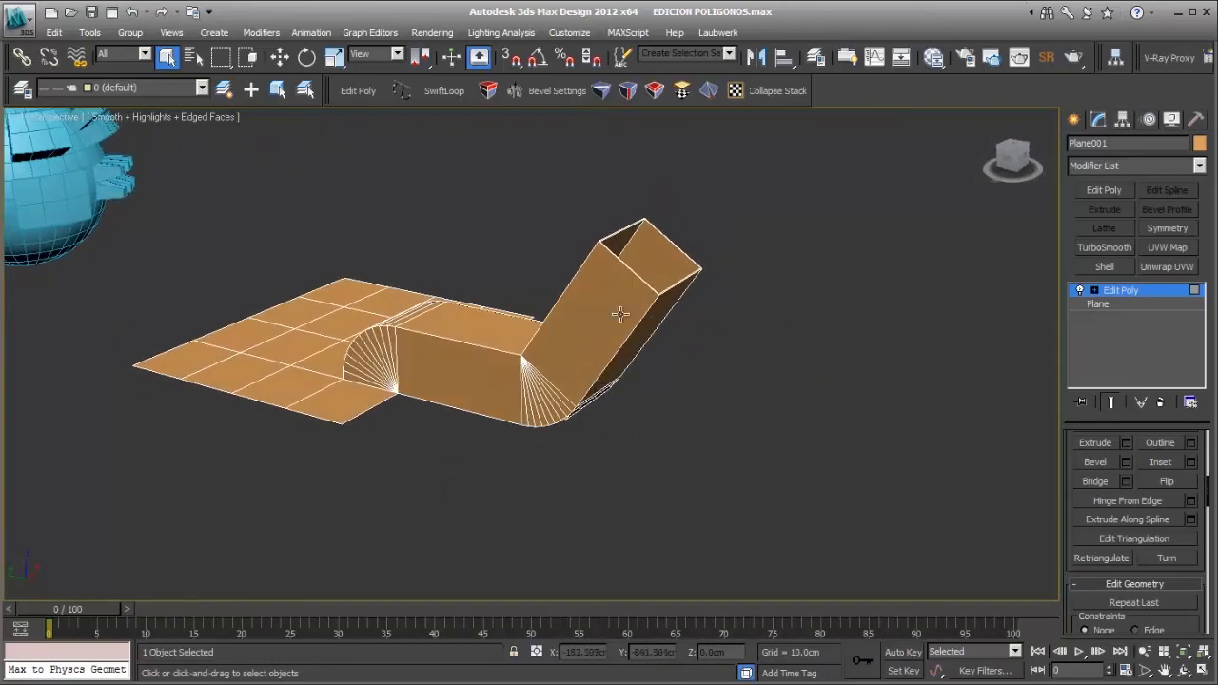
alt+middle_drag(653, 253, 663, 291)
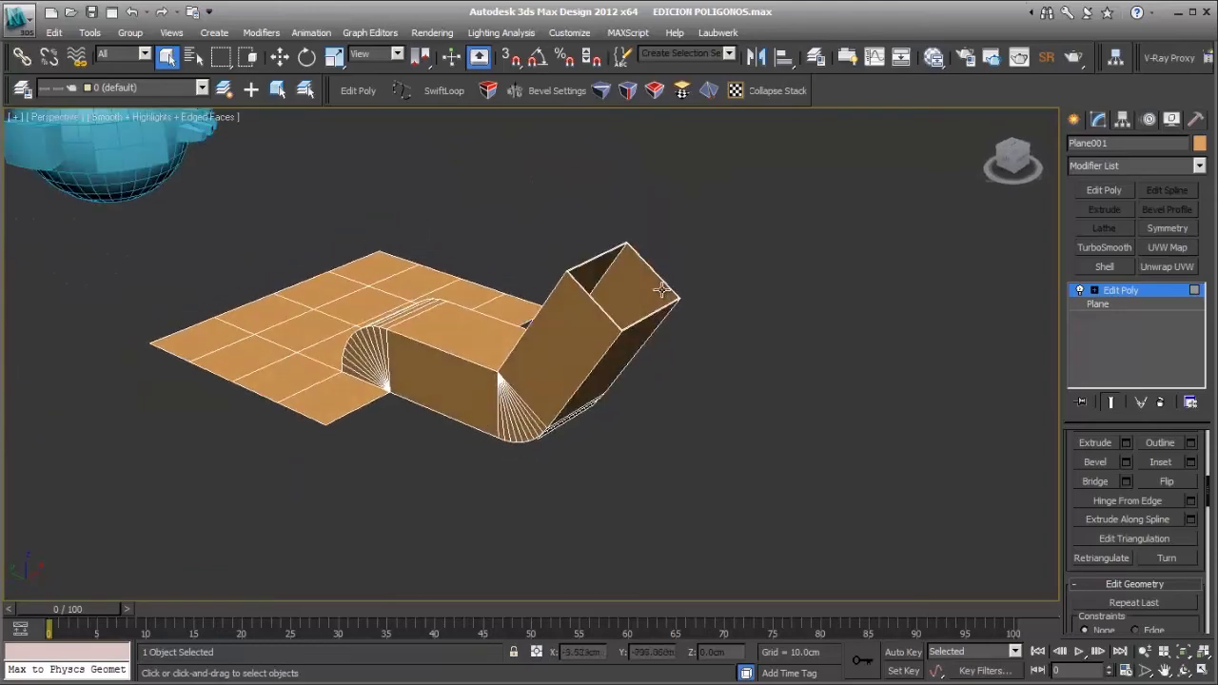
scroll(1189, 298, up, 3)
mouse_move(623, 416)
alt+middle_down()
mouse_move(666, 422)
mouse_move(634, 415)
alt+middle_up()
scroll(671, 424, down, 3)
scroll(604, 390, up, 2)
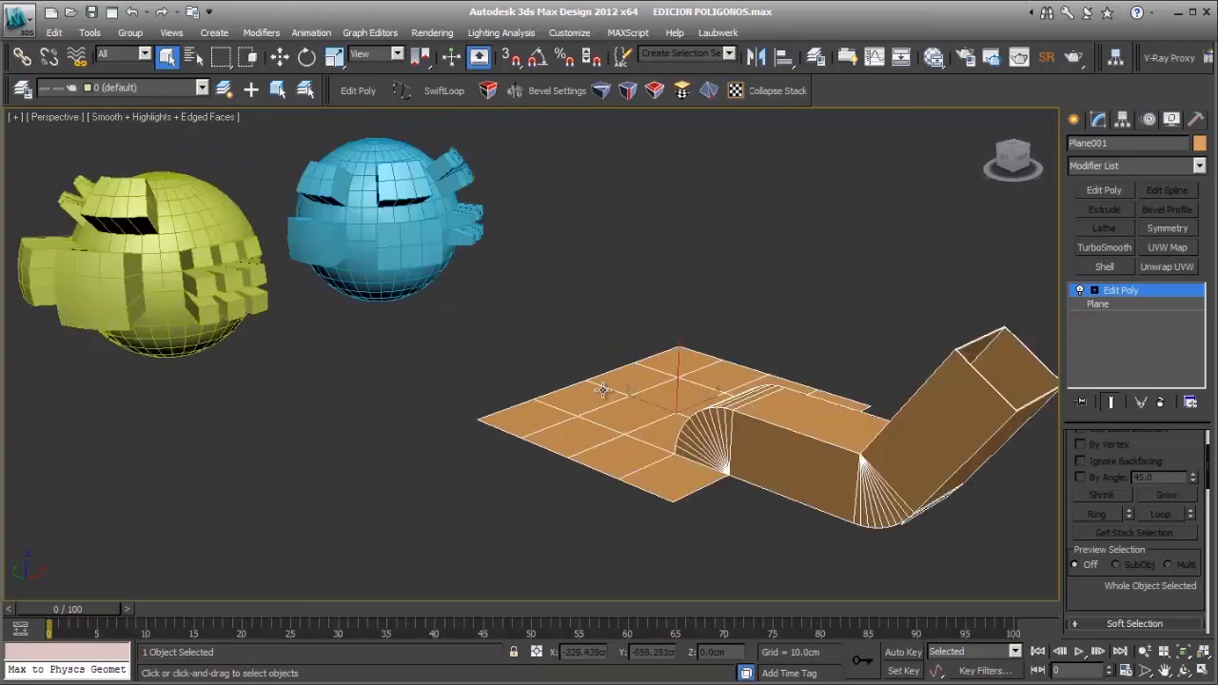